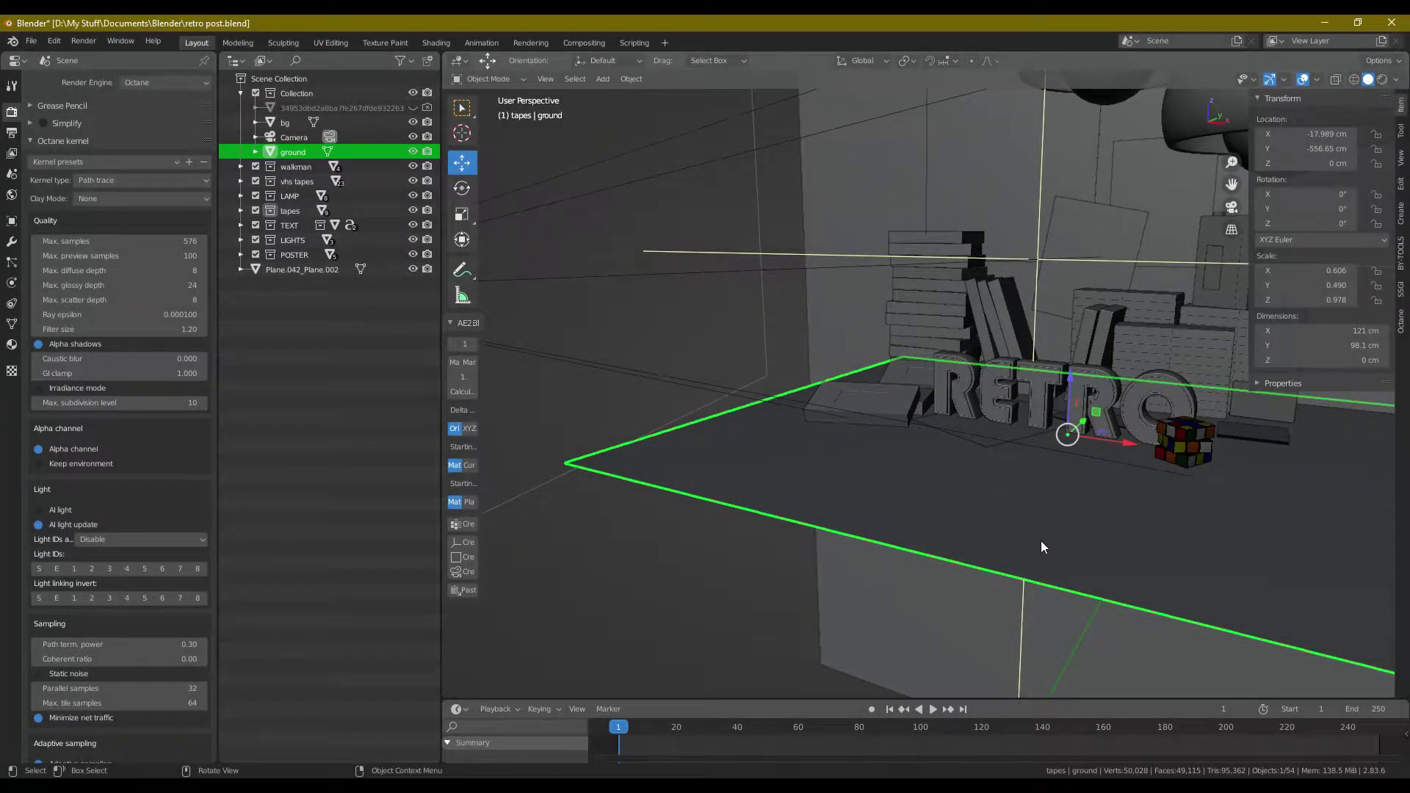
- Open the Week 01 RETRO theme post on the blenderfiftytwo Instagram profile, read it and close it
{"action": "middle_click_drag", "start_coordinate": [1043, 535], "coordinate": [1056, 561]}
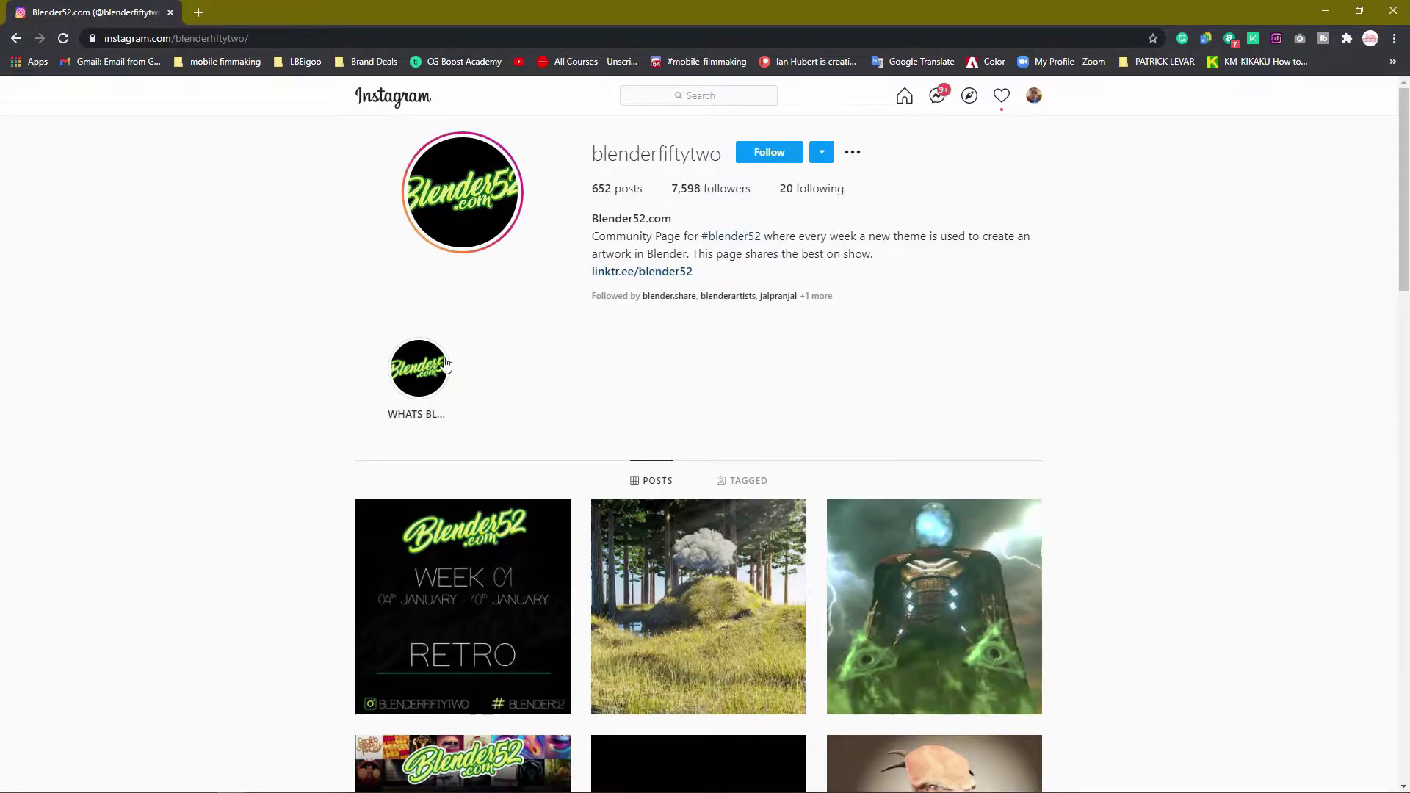
{"action": "scroll", "coordinate": [460, 490], "scroll_direction": "down", "scroll_amount": 1}
{"action": "scroll", "coordinate": [460, 491], "scroll_direction": "down", "scroll_amount": 3}
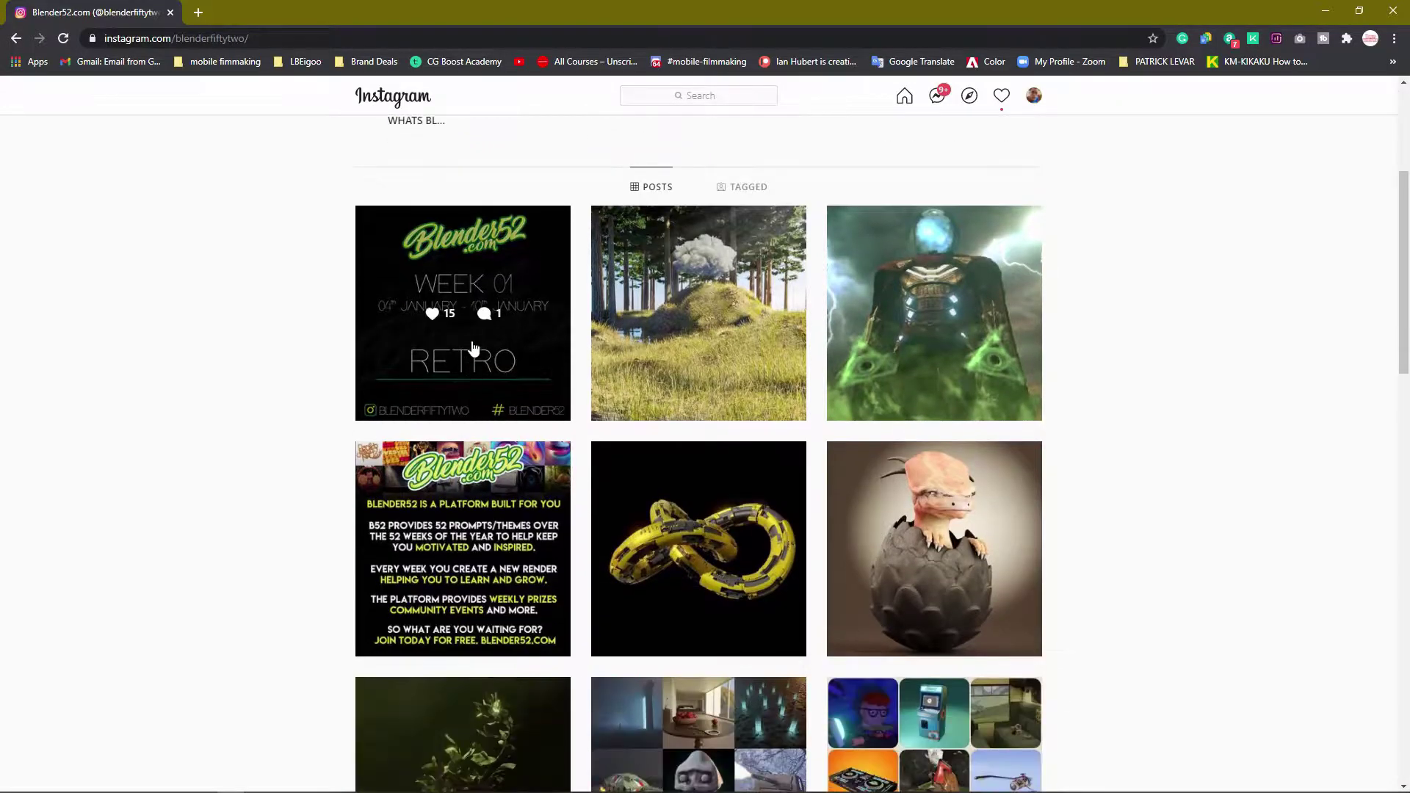
{"action": "left_click", "coordinate": [481, 315]}
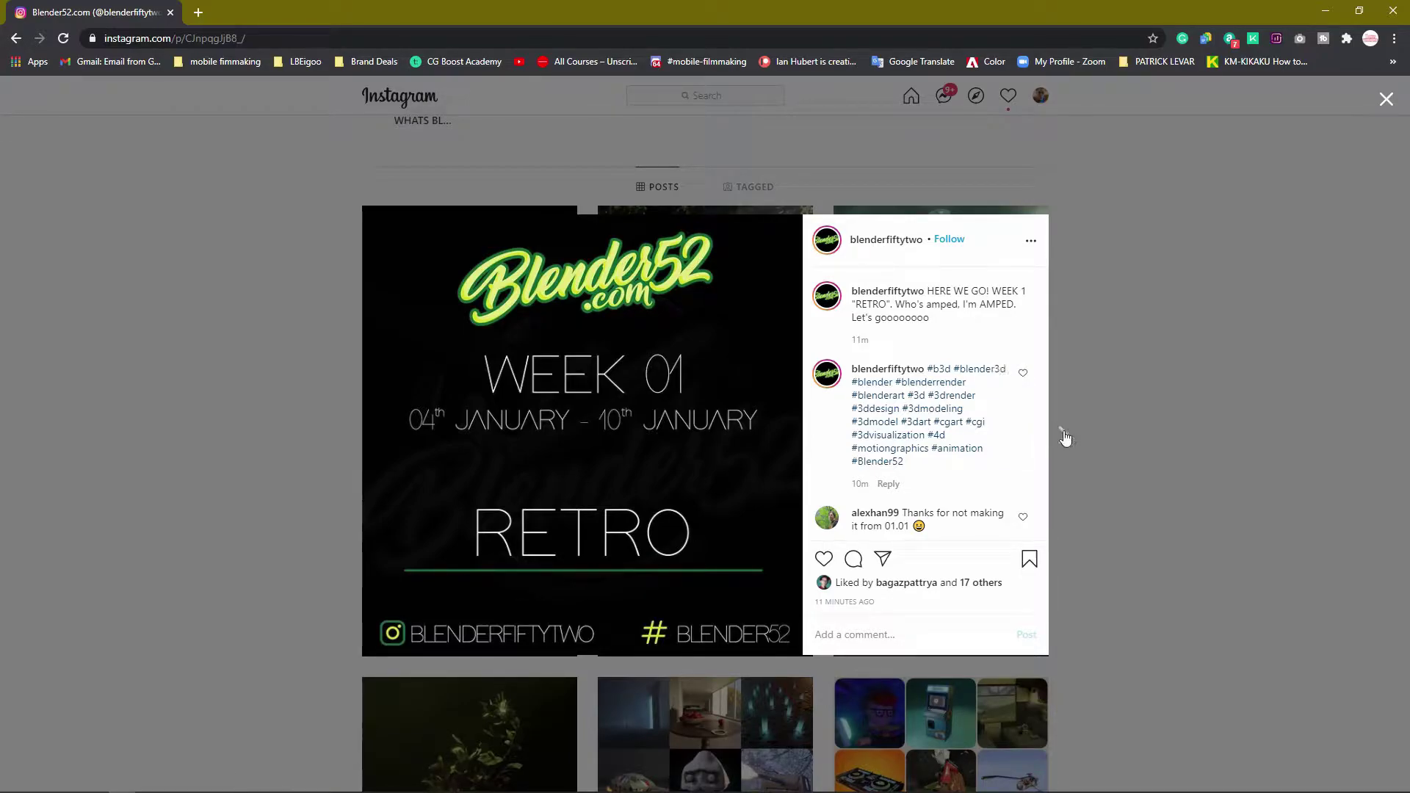
{"action": "left_click", "coordinate": [1387, 100]}
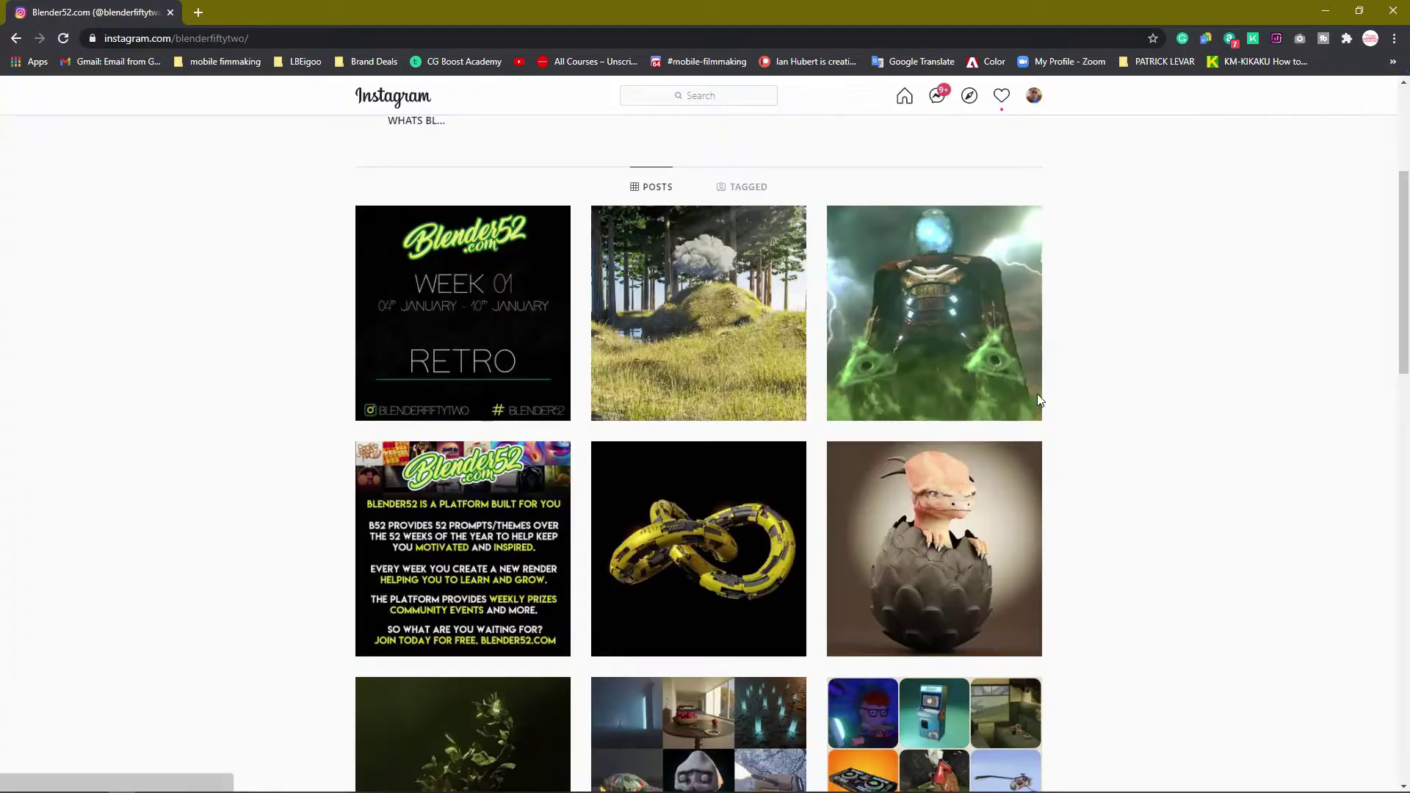
- Look through the community artworks and earlier weekly themes in the blenderfiftytwo post grid
{"action": "scroll", "coordinate": [1028, 448], "scroll_direction": "down", "scroll_amount": 3}
{"action": "scroll", "coordinate": [1149, 443], "scroll_direction": "down", "scroll_amount": 3}
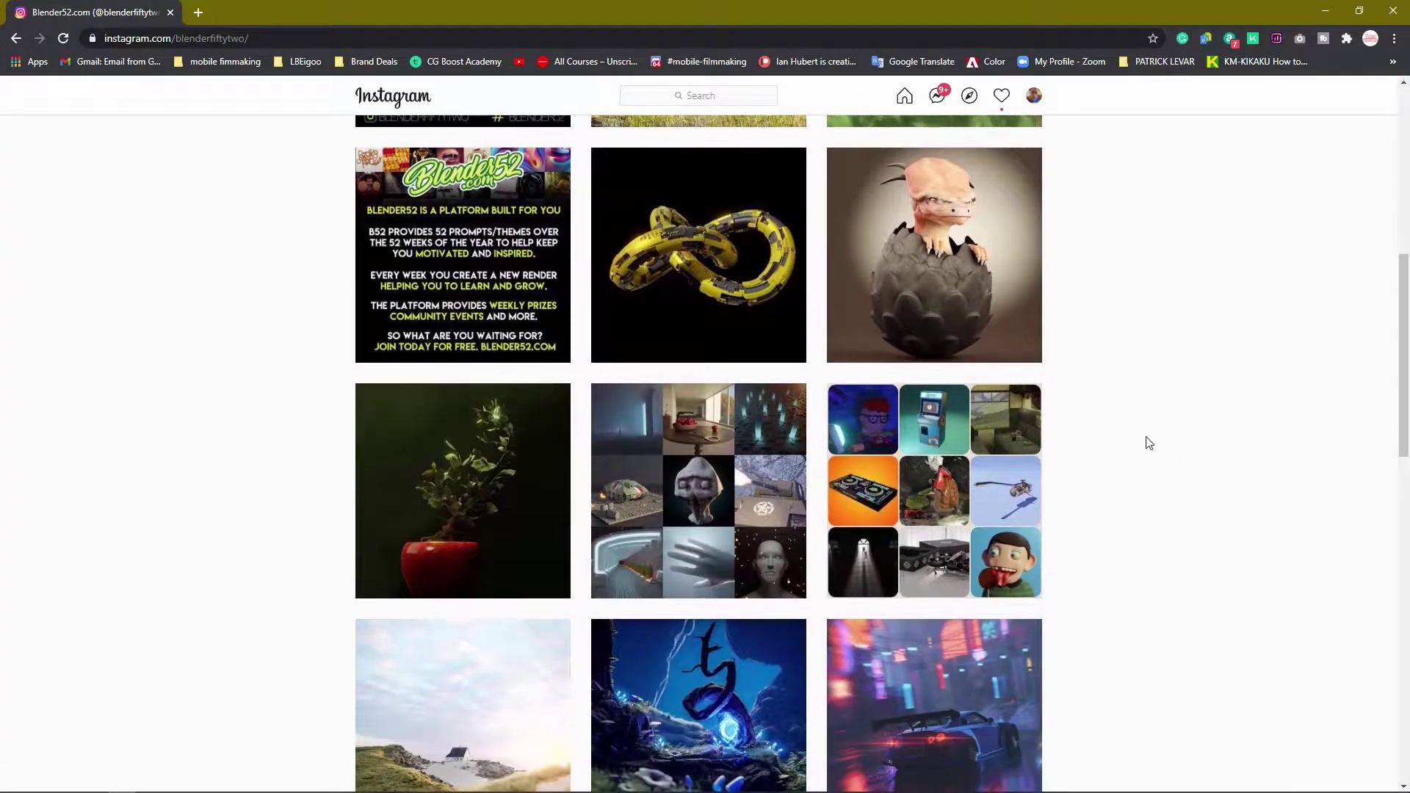
{"action": "scroll", "coordinate": [1144, 438], "scroll_direction": "down", "scroll_amount": 5}
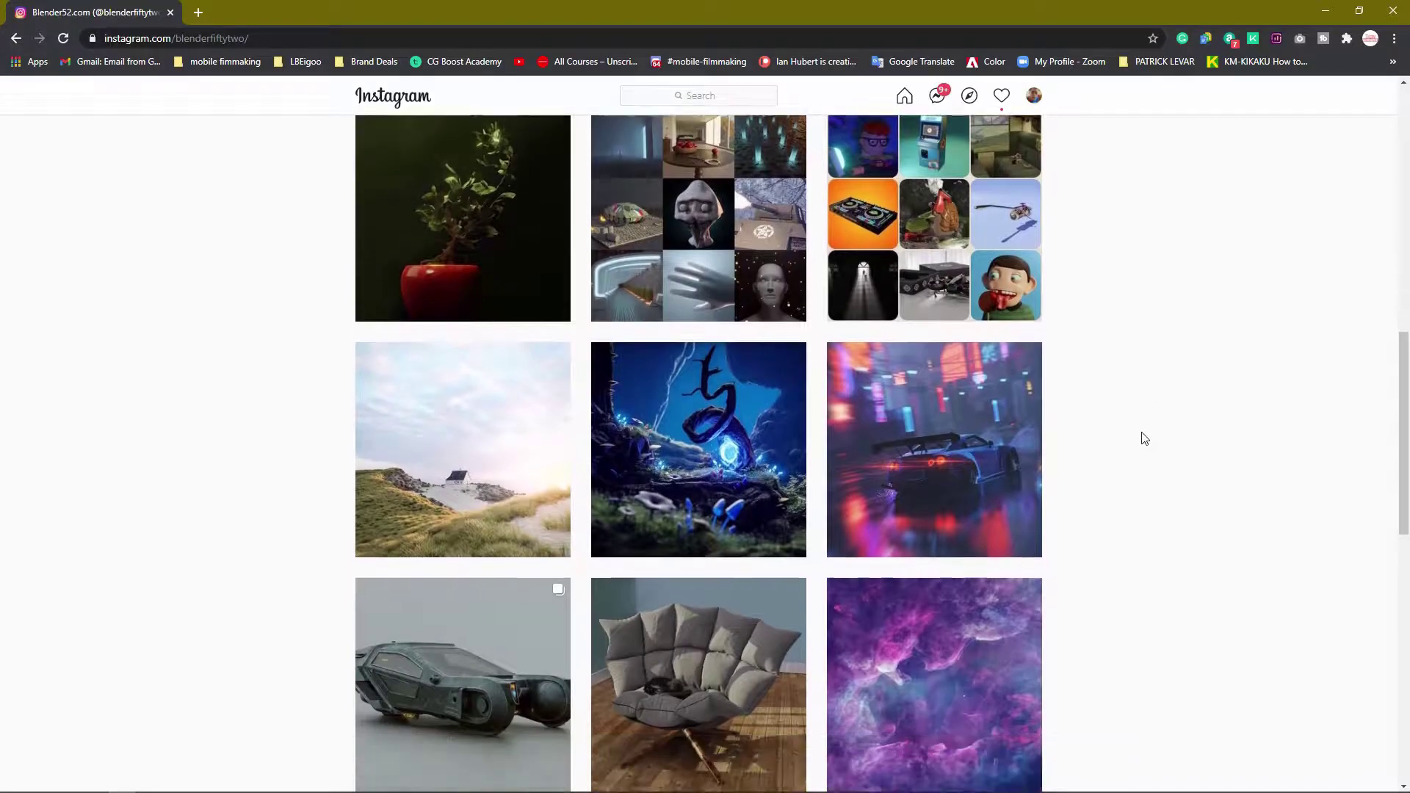
{"action": "scroll", "coordinate": [1145, 439], "scroll_direction": "down", "scroll_amount": 6}
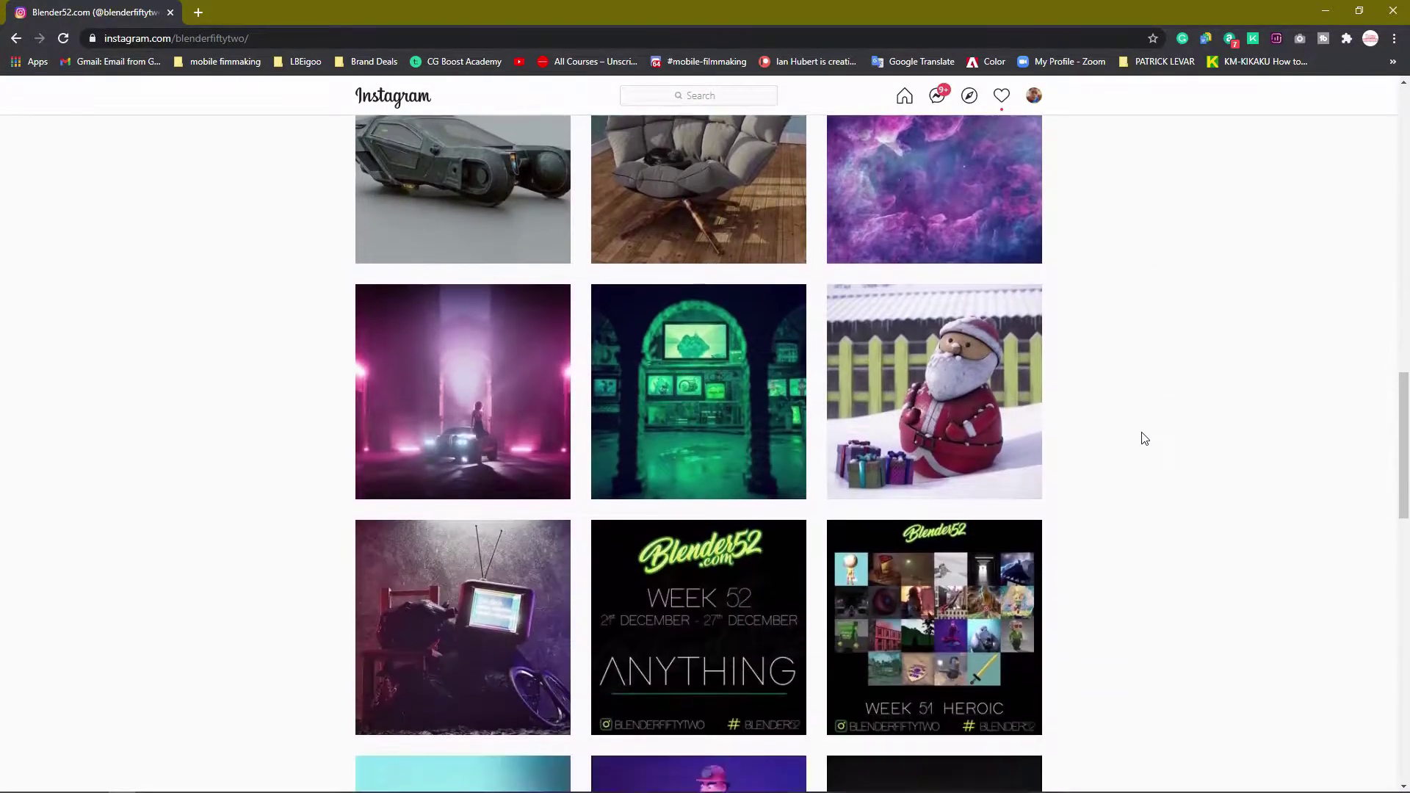
{"action": "scroll", "coordinate": [1144, 438], "scroll_direction": "down", "scroll_amount": 2}
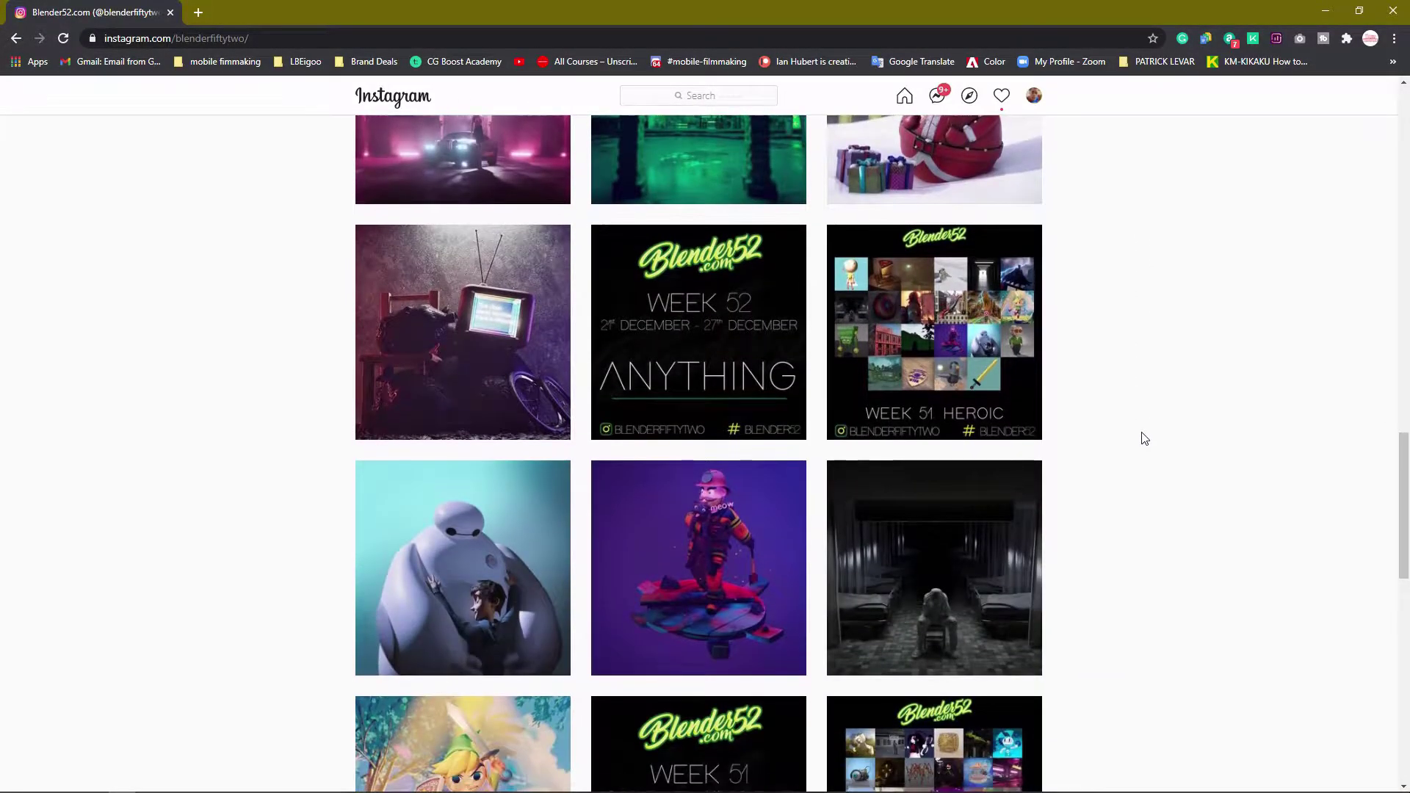
{"action": "scroll", "coordinate": [1144, 439], "scroll_direction": "up", "scroll_amount": 20}
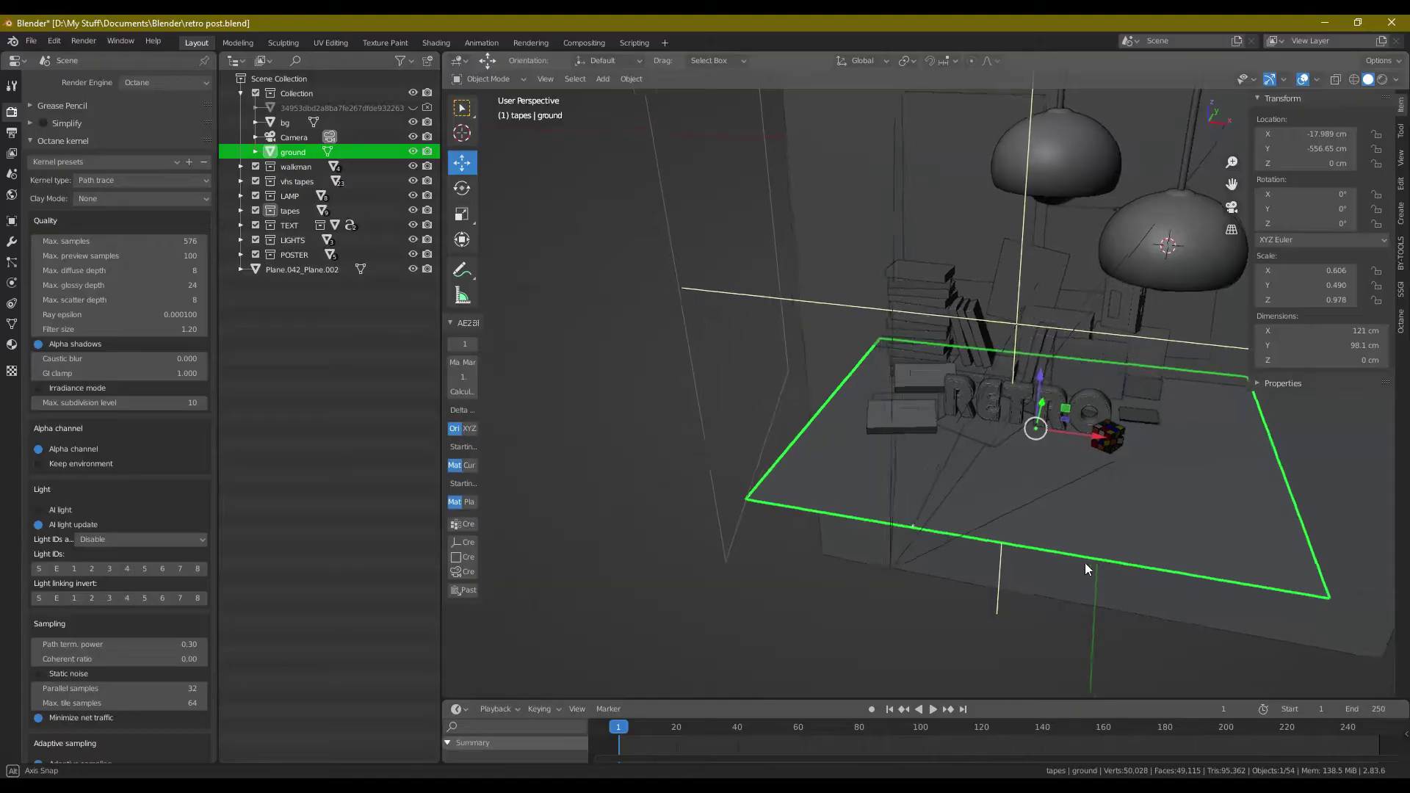
{"action": "scroll", "coordinate": [1089, 558], "scroll_direction": "up", "scroll_amount": 8}
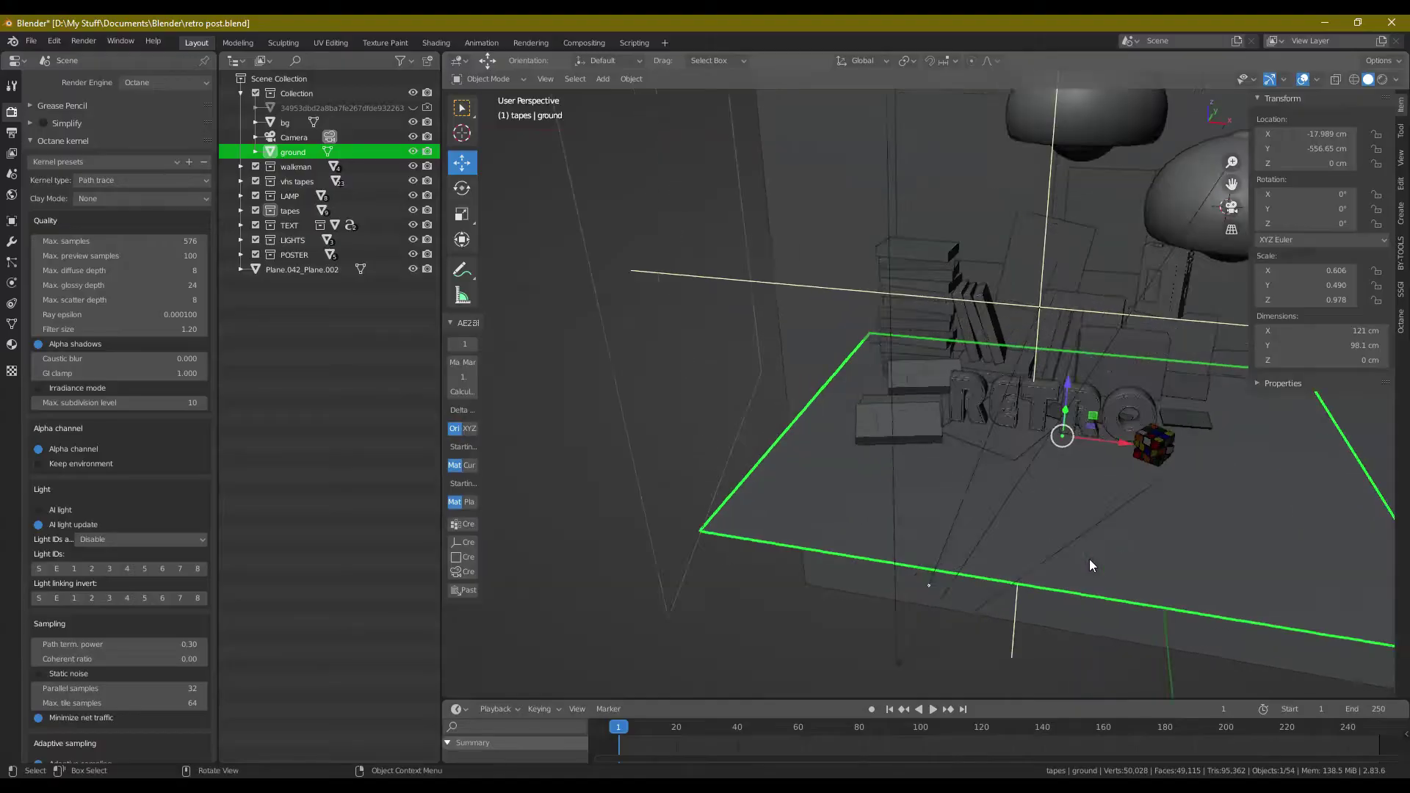
- Switch to the Blender retro scene and show it through the camera with rendered viewport shading
{"action": "middle_click_drag", "start_coordinate": [1143, 526], "coordinate": [1023, 544]}
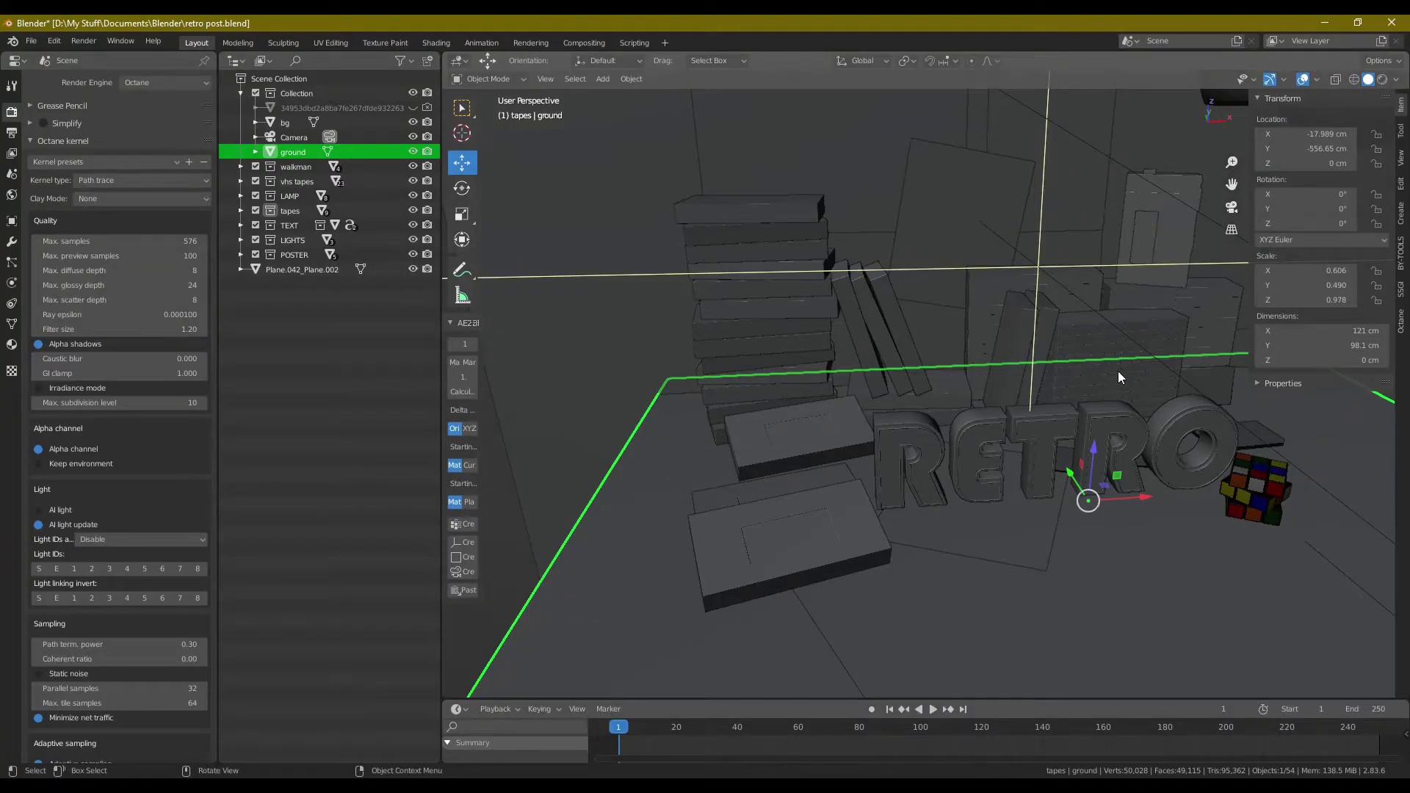
{"action": "mouse_move", "coordinate": [1118, 372]}
{"action": "middle_mouse_down"}
{"action": "mouse_move", "coordinate": [1020, 382]}
{"action": "mouse_move", "coordinate": [1104, 388]}
{"action": "middle_mouse_up"}
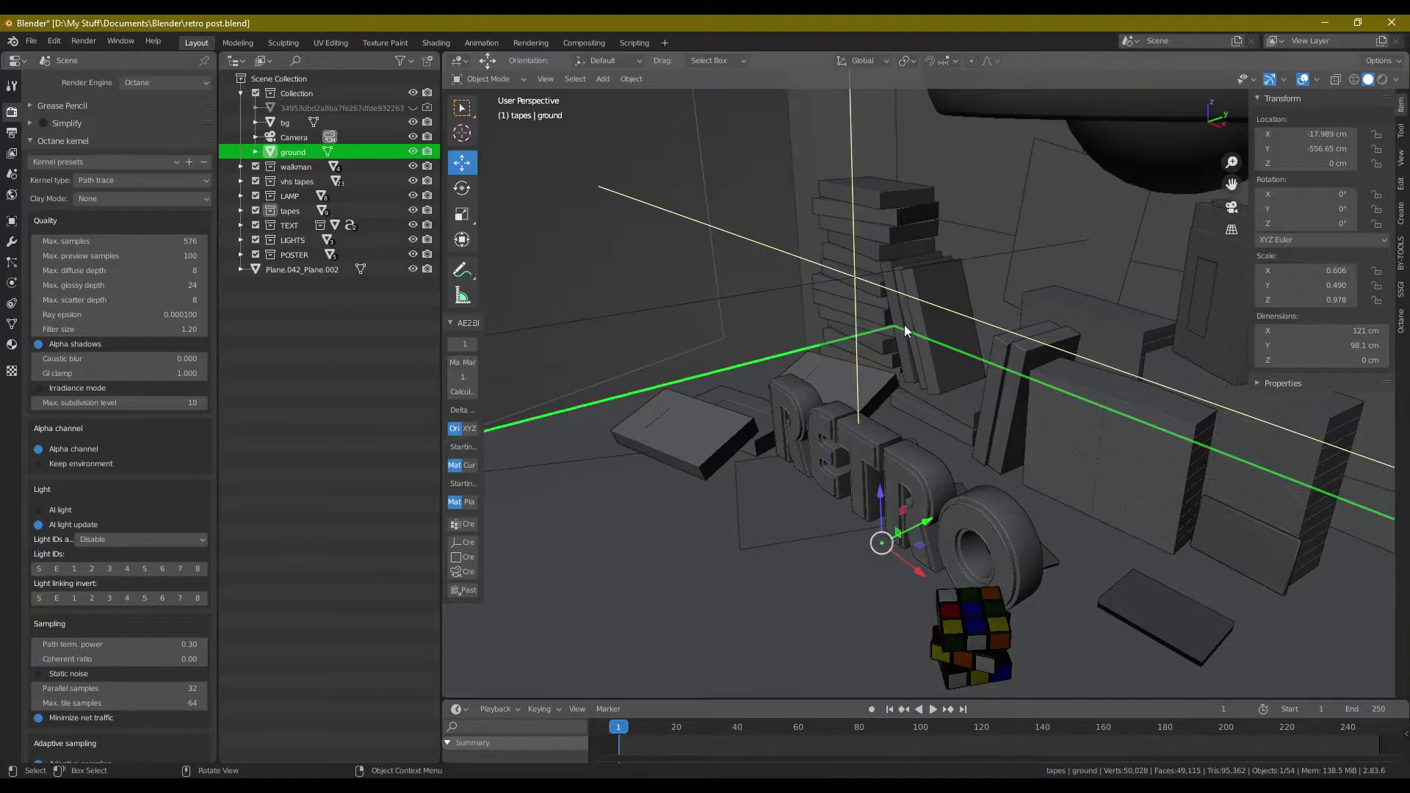
{"action": "middle_click_drag", "start_coordinate": [980, 477], "coordinate": [918, 446]}
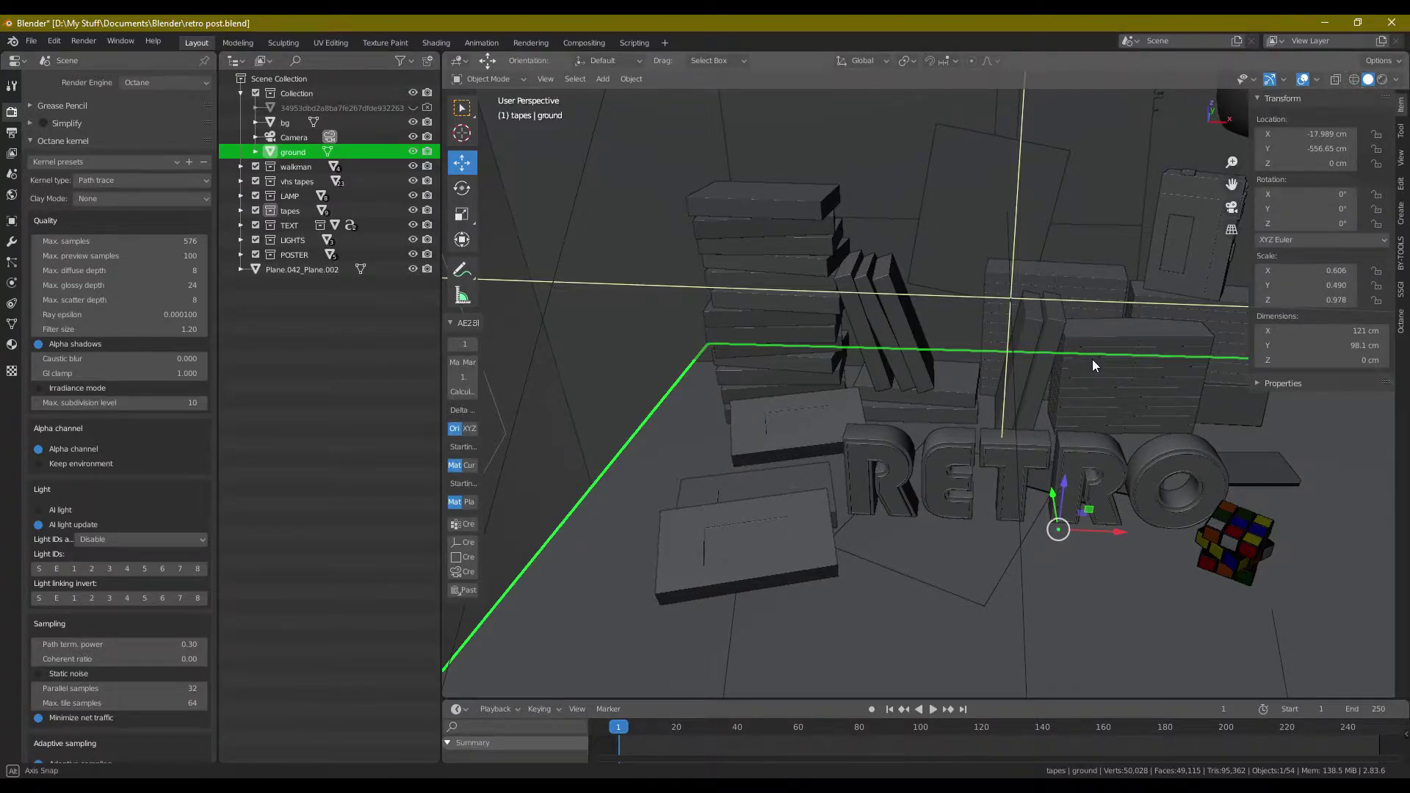
{"action": "middle_click_drag", "start_coordinate": [1091, 359], "coordinate": [1084, 343]}
{"action": "key", "text": "KP_0"}
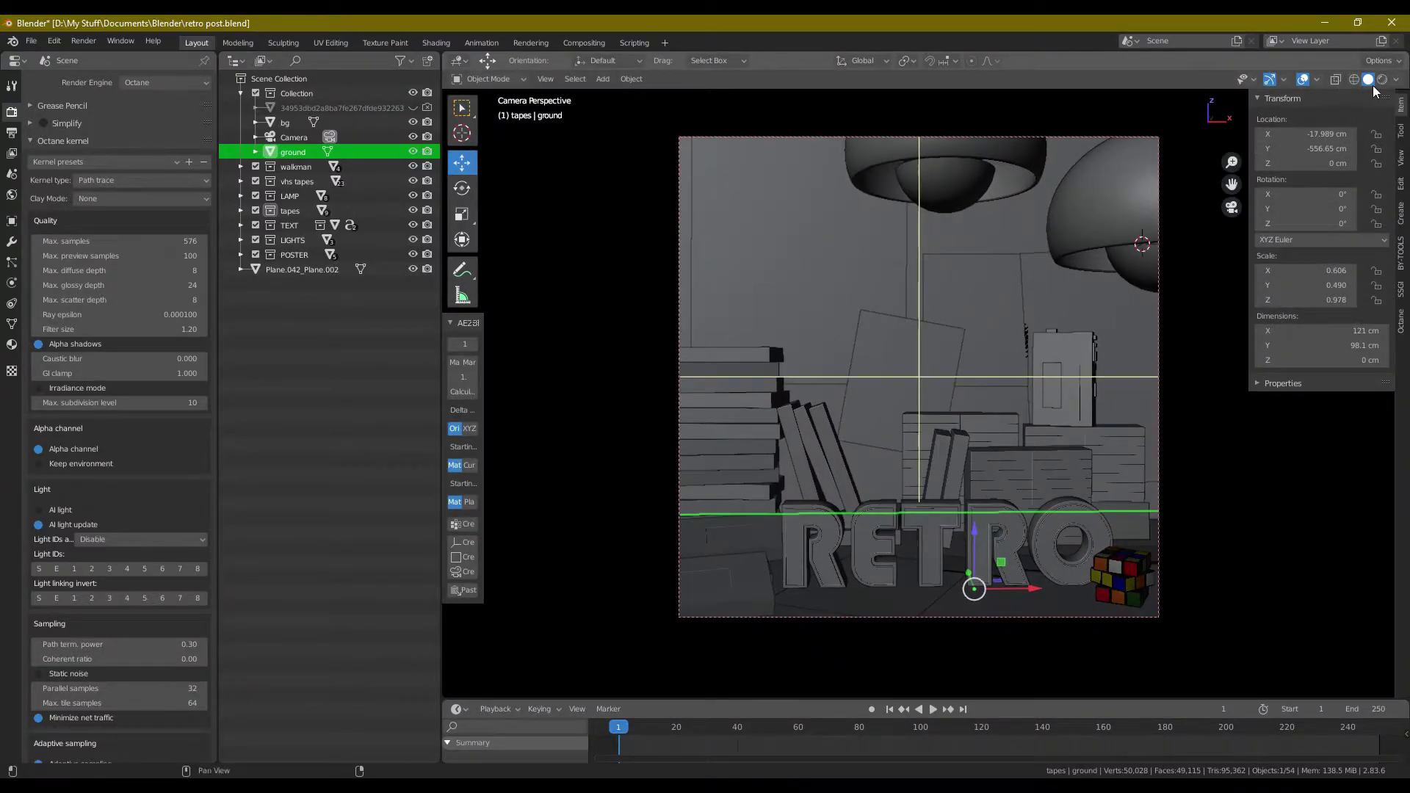
{"action": "left_click", "coordinate": [1383, 81]}
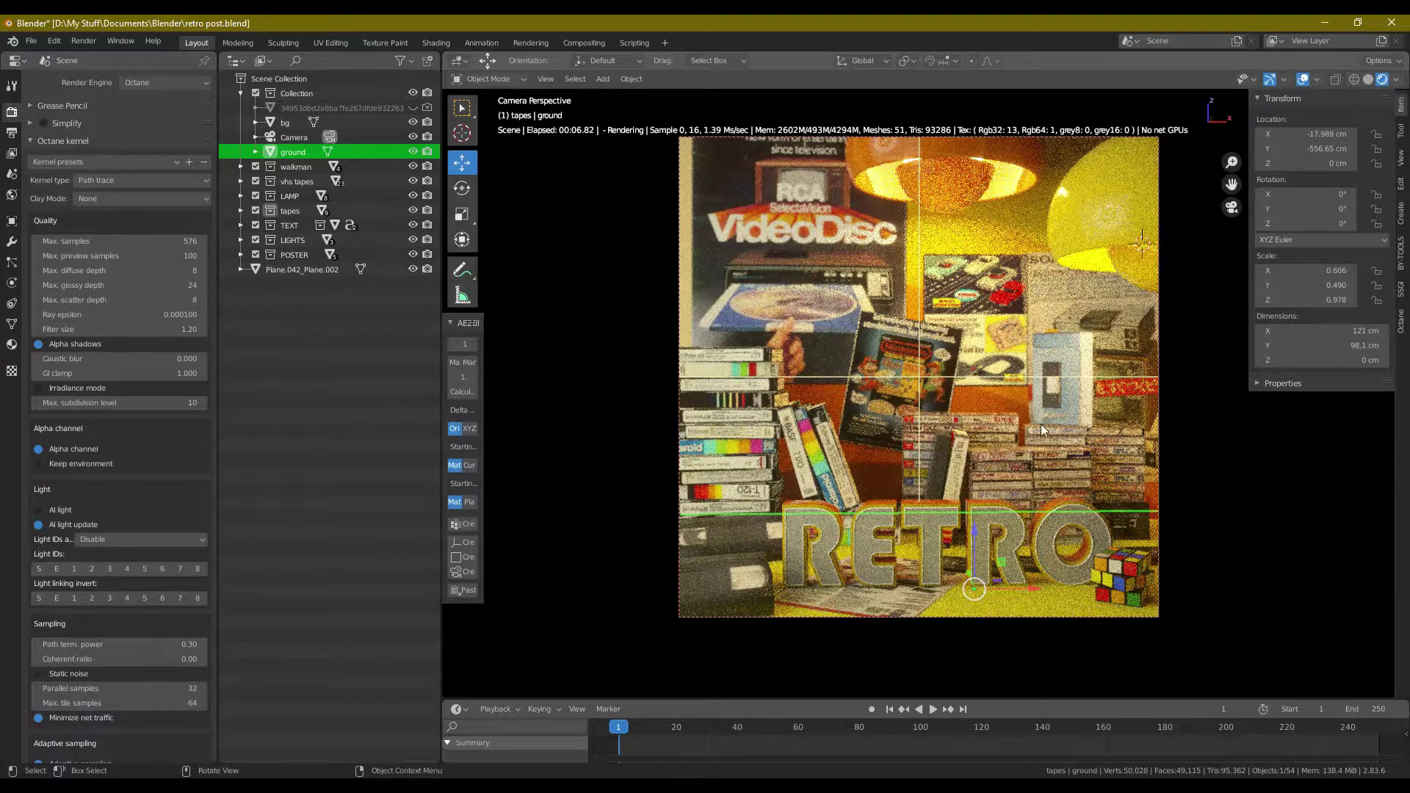
- Select the blue walkman model on the tape stack and view the rendered set from outside the camera
{"action": "left_click", "coordinate": [1065, 390]}
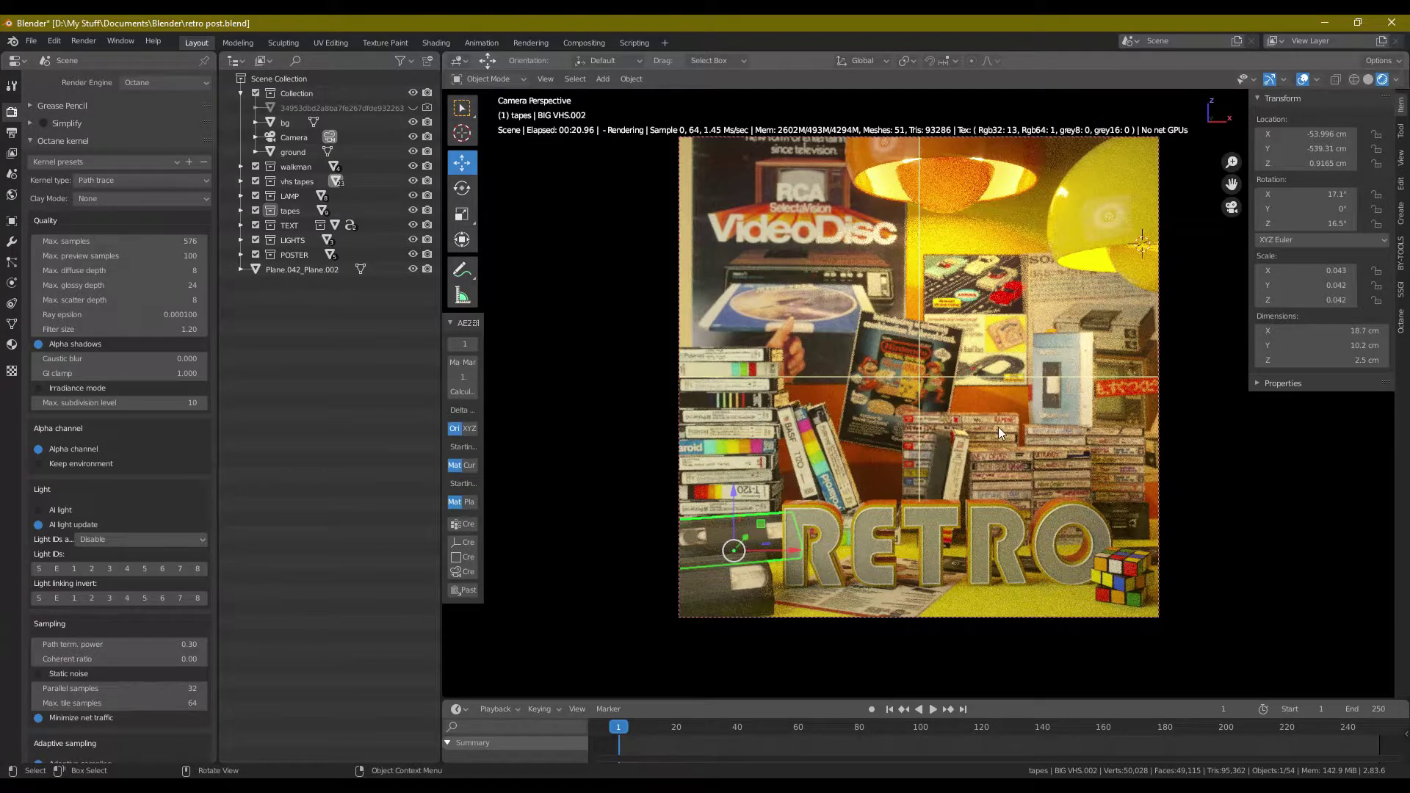
{"action": "left_click", "coordinate": [1073, 406]}
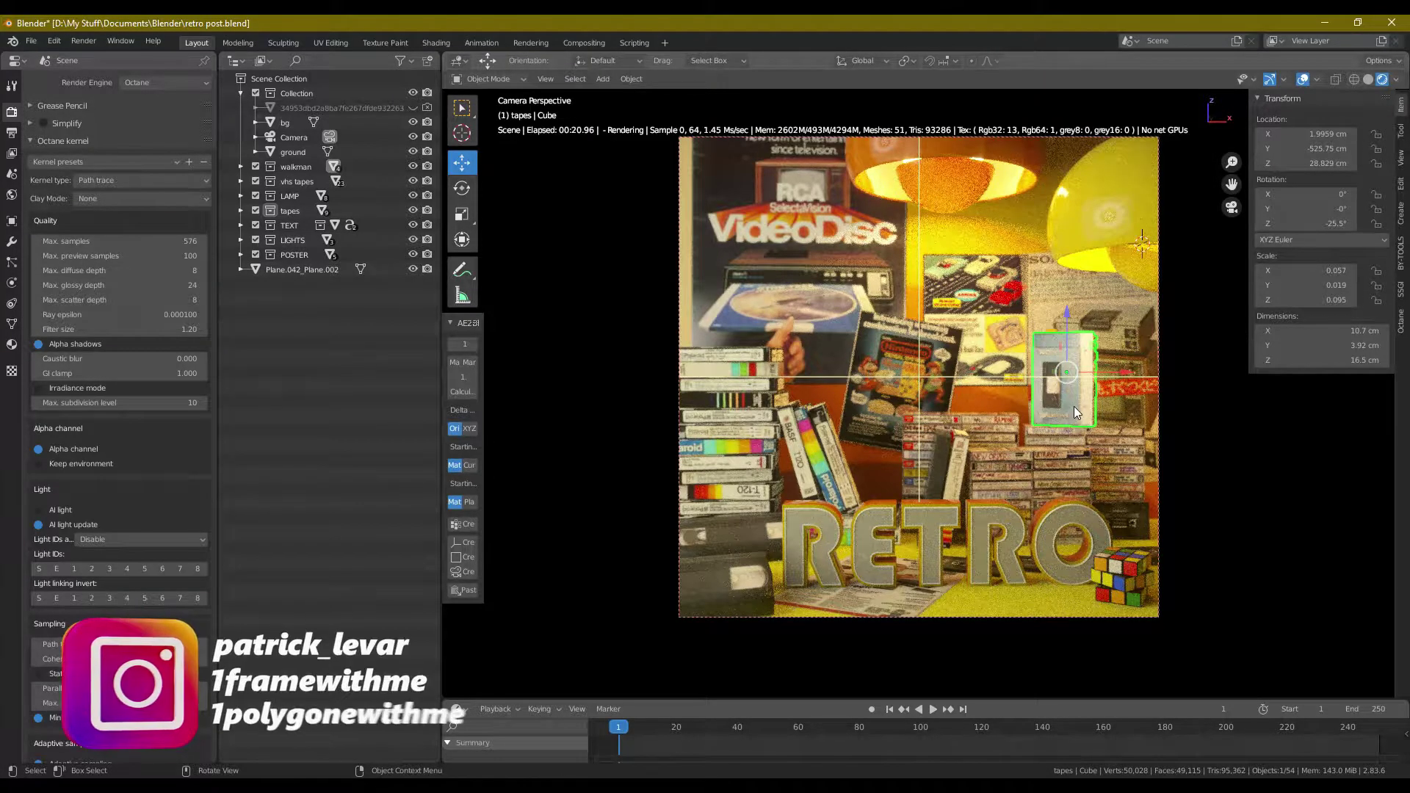
{"action": "middle_click_drag", "start_coordinate": [800, 330], "coordinate": [803, 332]}
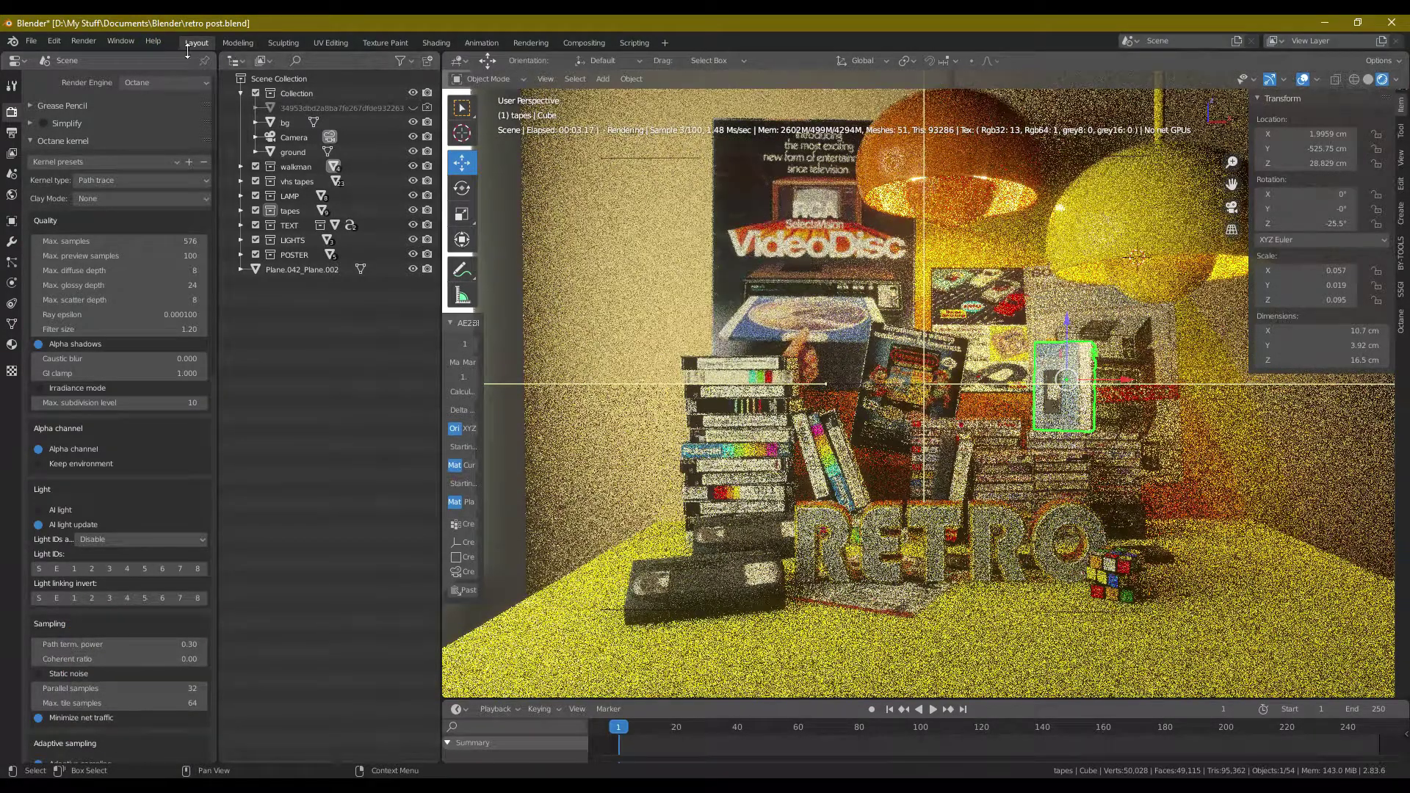
- Return the viewport to solid shading and add a default 200 cm mesh cube at the 3D cursor
{"action": "scroll", "coordinate": [950, 434], "scroll_direction": "down", "scroll_amount": 4}
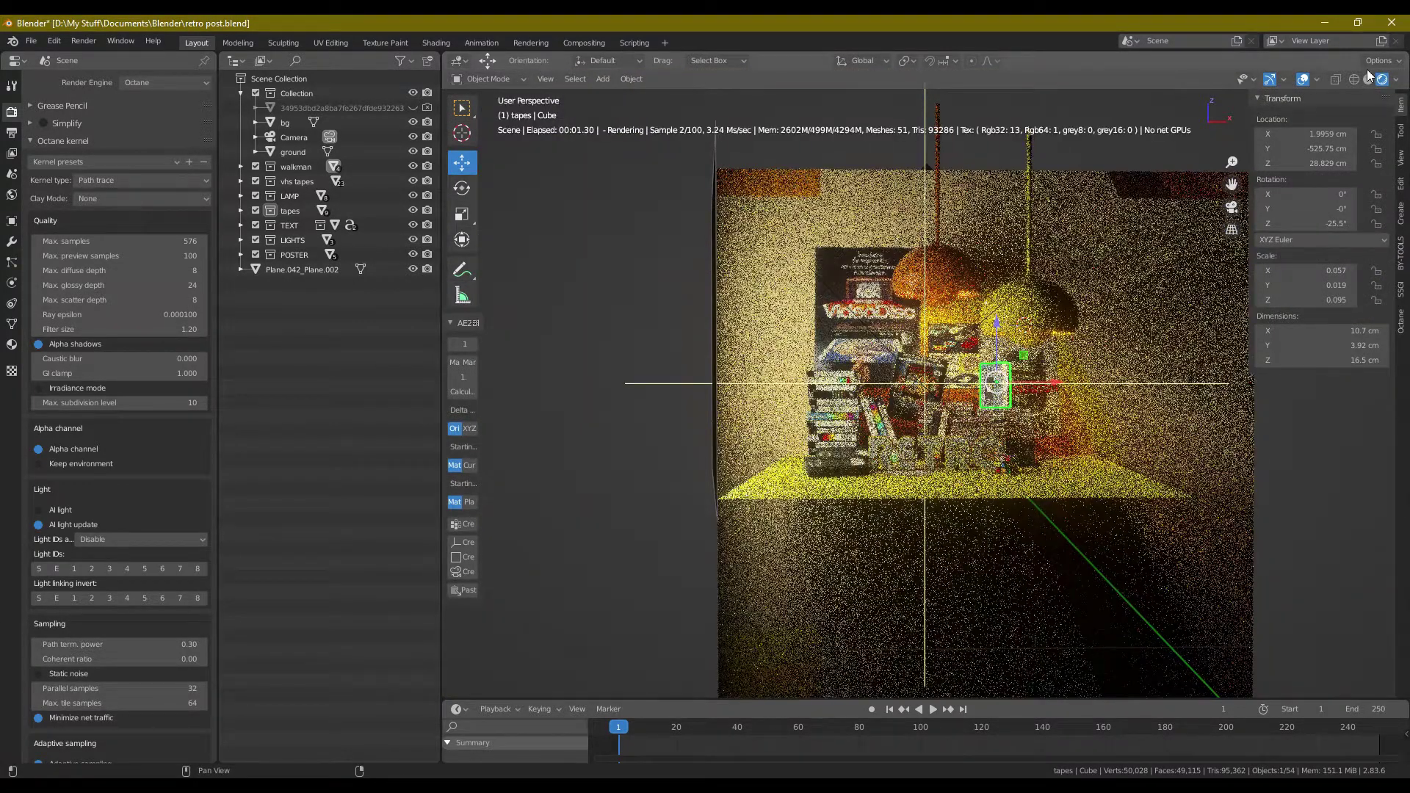
{"action": "scroll", "coordinate": [1018, 532], "scroll_direction": "down", "scroll_amount": 1}
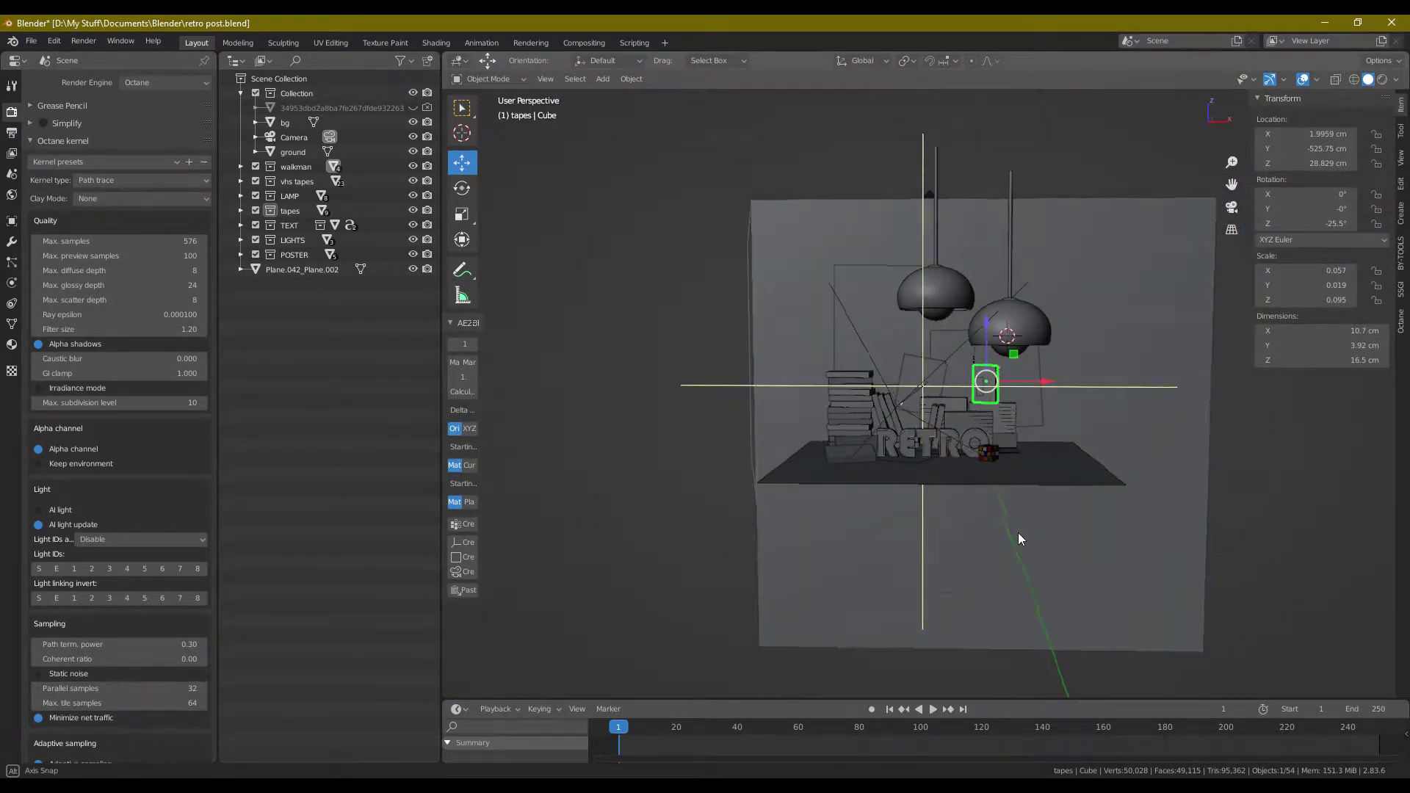
{"action": "middle_click_drag", "start_coordinate": [1018, 532], "coordinate": [973, 518]}
{"action": "middle_click_drag", "start_coordinate": [545, 585], "coordinate": [757, 579]}
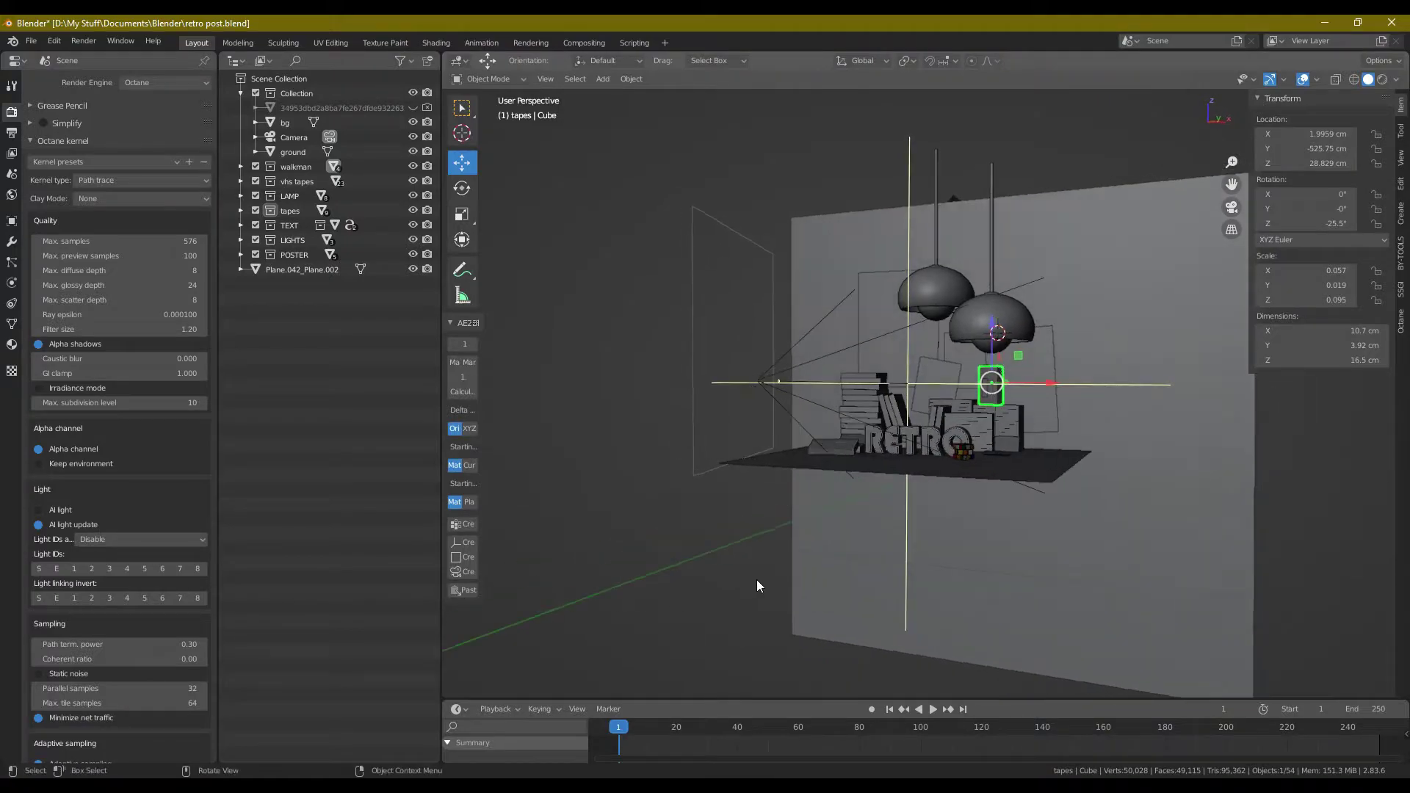
{"action": "key", "text": "shift+a"}
{"action": "mouse_move", "coordinate": [756, 456]}
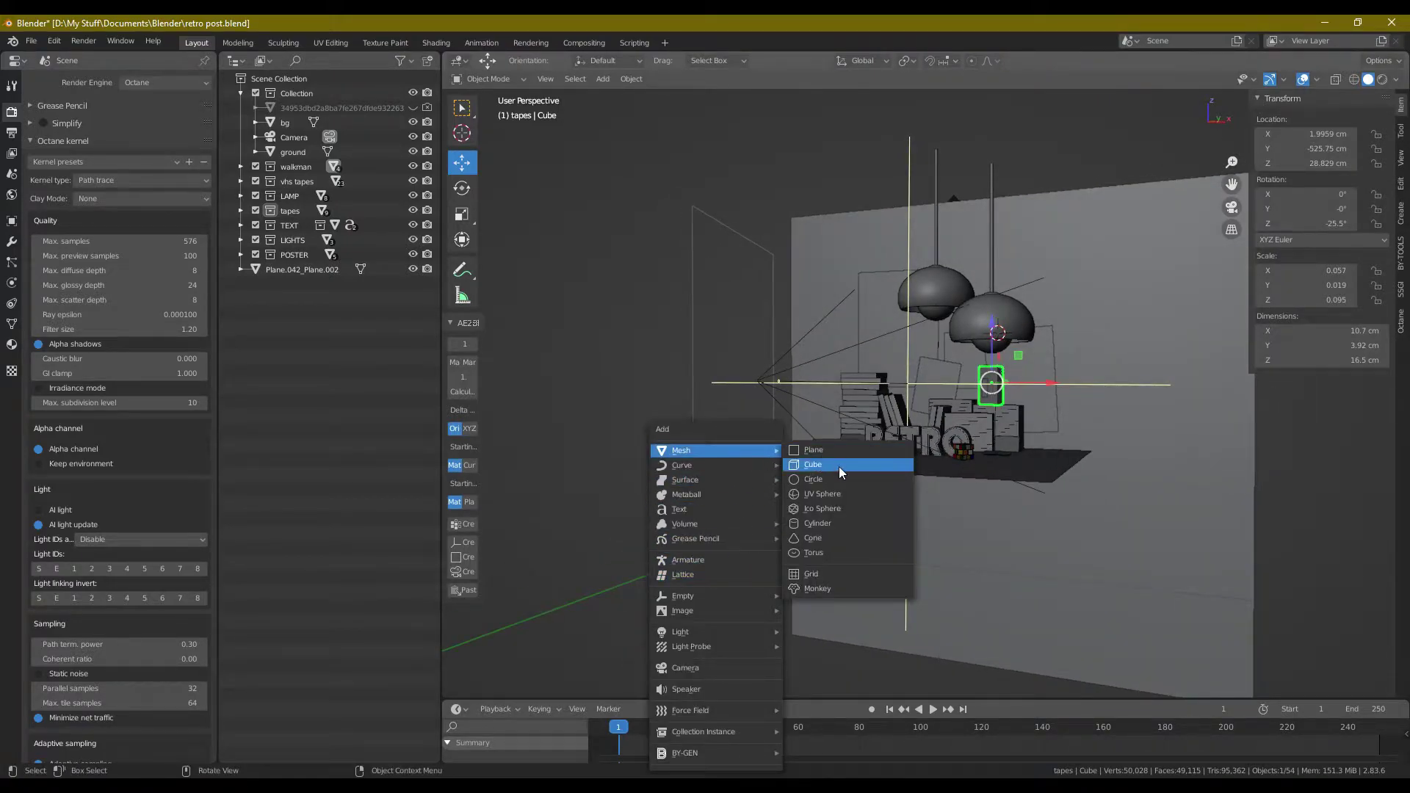
{"action": "left_click", "coordinate": [839, 466]}
{"action": "scroll", "coordinate": [931, 550], "scroll_direction": "down", "scroll_amount": 3}
{"action": "middle_click_drag", "start_coordinate": [995, 514], "coordinate": [1004, 488]}
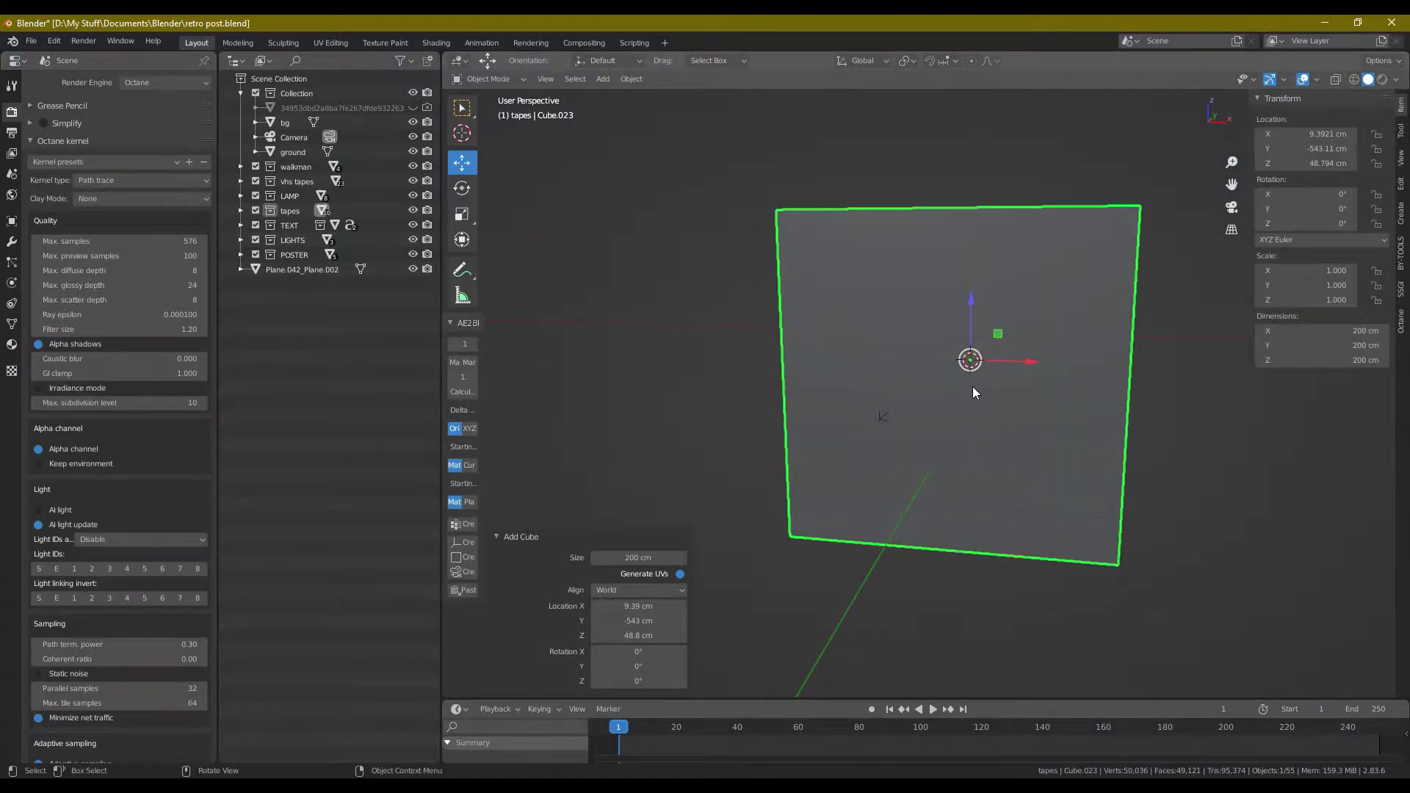
- Compare the dimensions of the Rubik's cube in the camera view with those of the newly added default cube
{"action": "key", "text": "KP_0"}
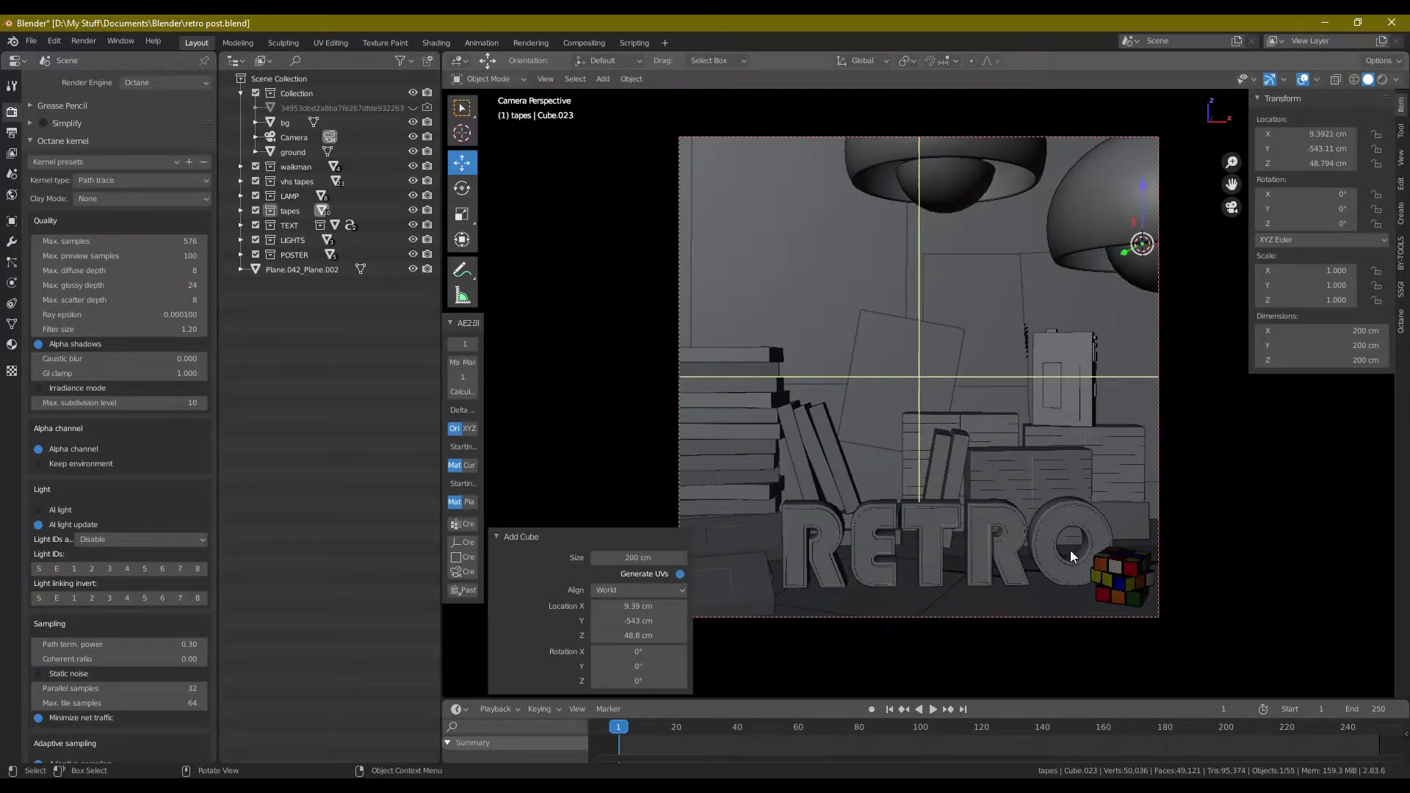
{"action": "left_click", "coordinate": [1149, 576]}
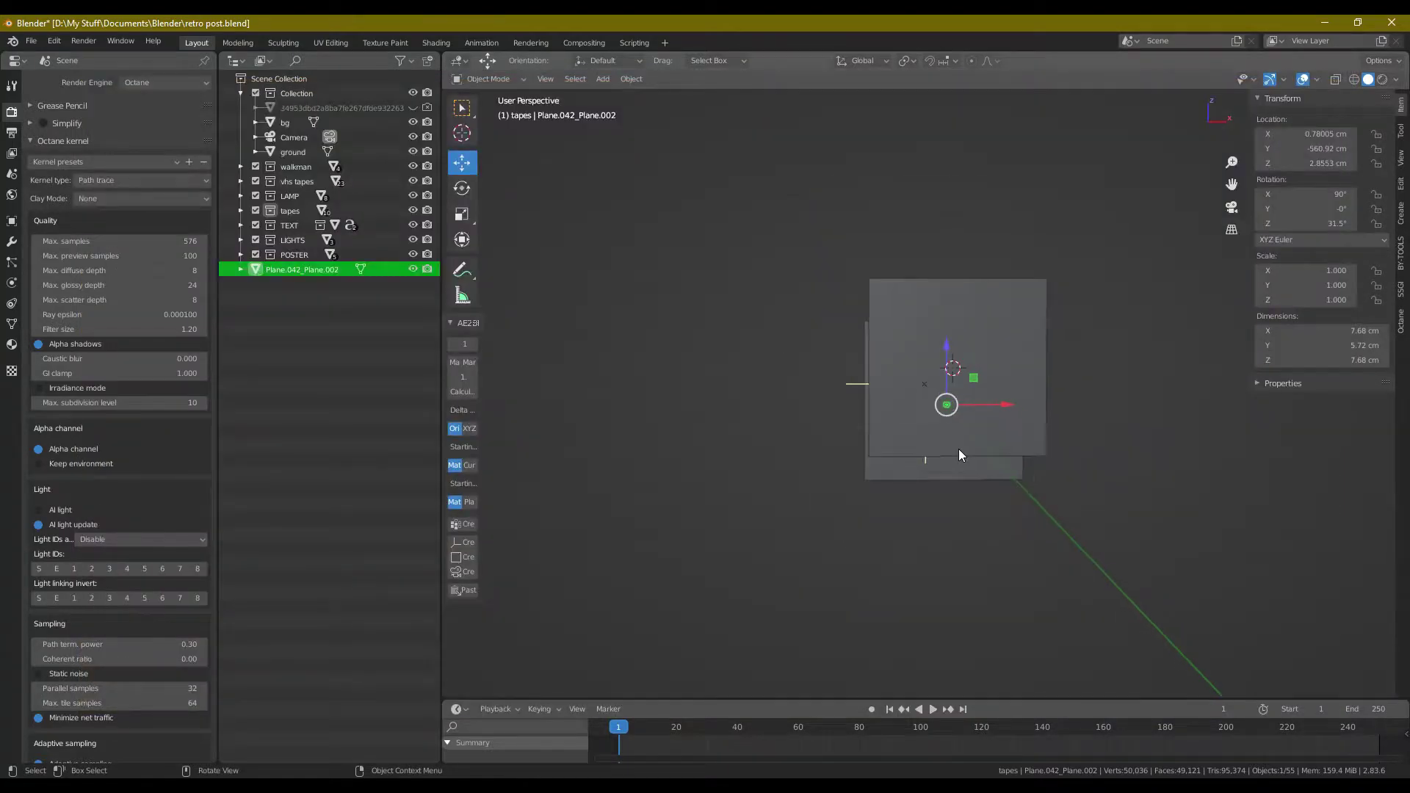
{"action": "middle_click_drag", "start_coordinate": [958, 448], "coordinate": [1021, 488]}
{"action": "left_click", "coordinate": [953, 324]}
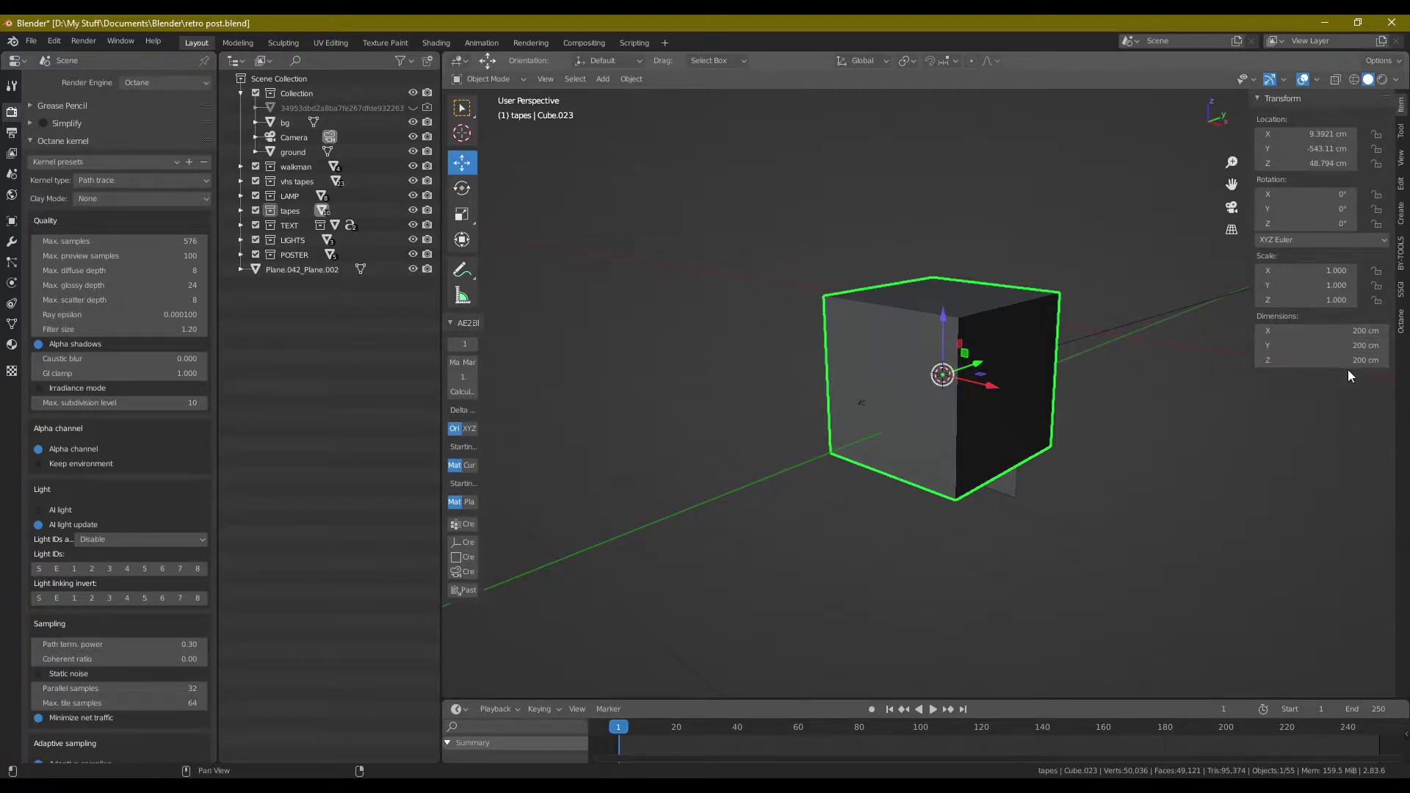
- Move the default cube about 238 cm in the negative X direction so it stands beside the retro set
{"action": "mouse_move", "coordinate": [997, 412]}
{"action": "middle_mouse_down"}
{"action": "mouse_move", "coordinate": [1076, 426]}
{"action": "mouse_move", "coordinate": [994, 403]}
{"action": "middle_mouse_up"}
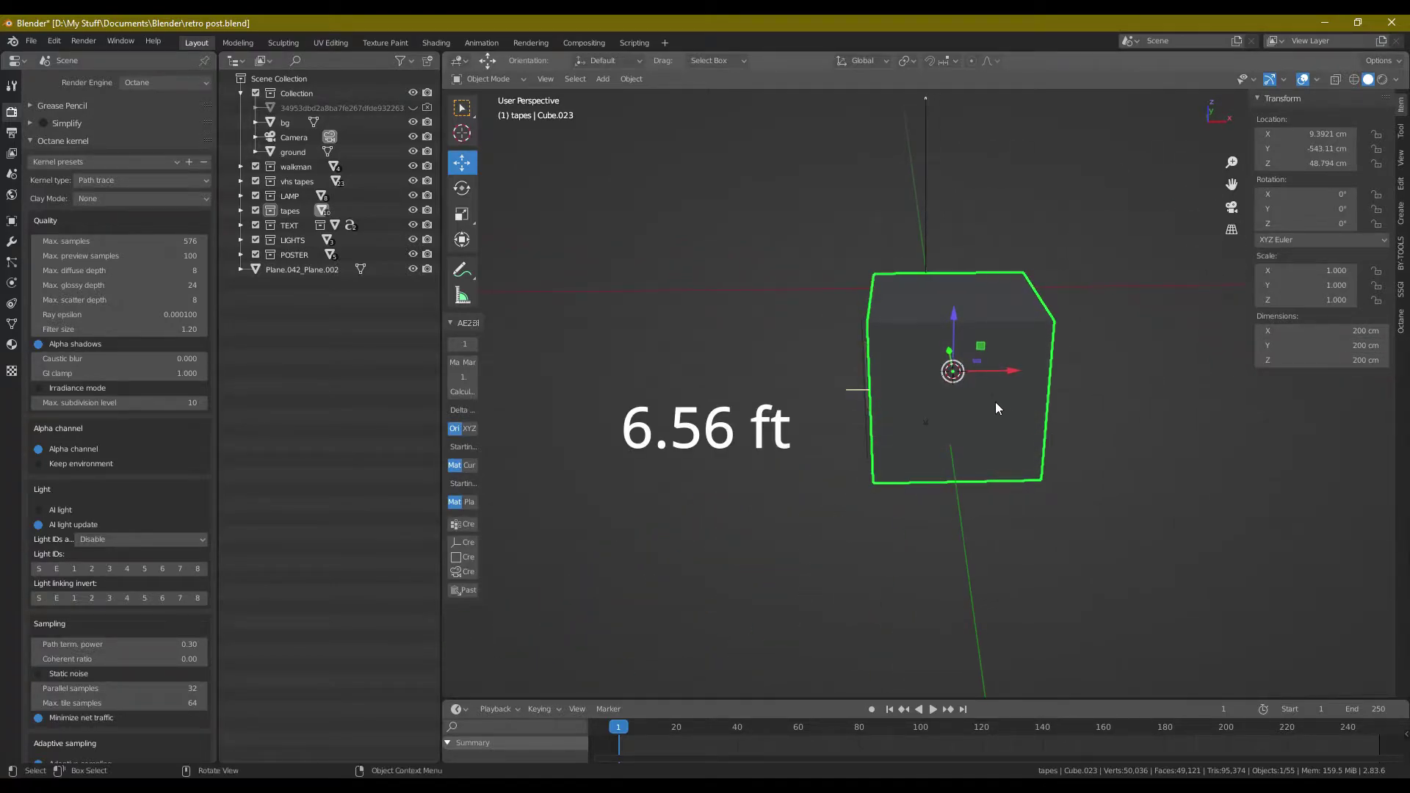
{"action": "left_click_drag", "start_coordinate": [1022, 369], "coordinate": [829, 403]}
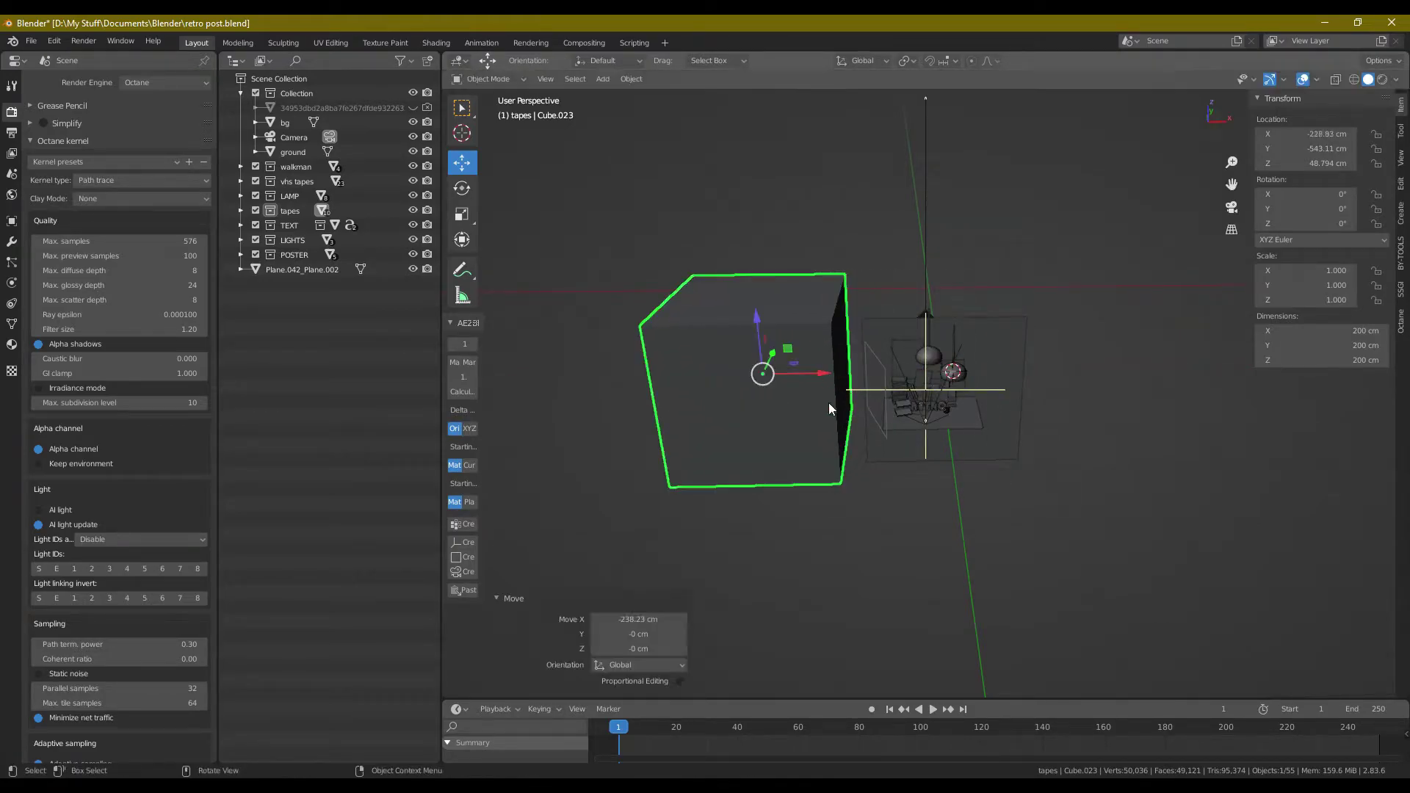
{"action": "middle_click_drag", "start_coordinate": [828, 402], "coordinate": [915, 491]}
{"action": "middle_click_drag", "start_coordinate": [1003, 492], "coordinate": [938, 453]}
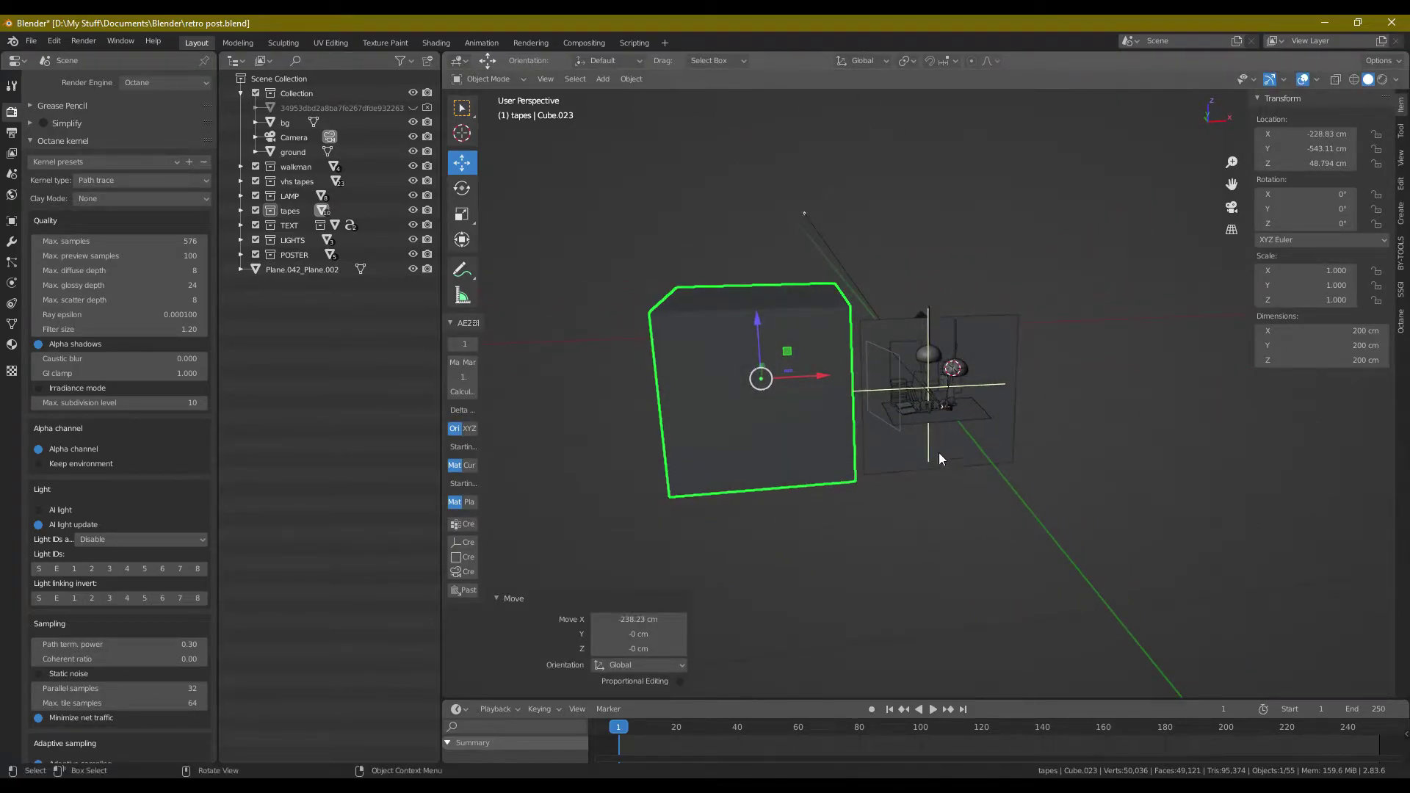
- Delete the 200 cm default cube beside the retro set
{"action": "left_click", "coordinate": [907, 406]}
{"action": "left_click", "coordinate": [697, 394]}
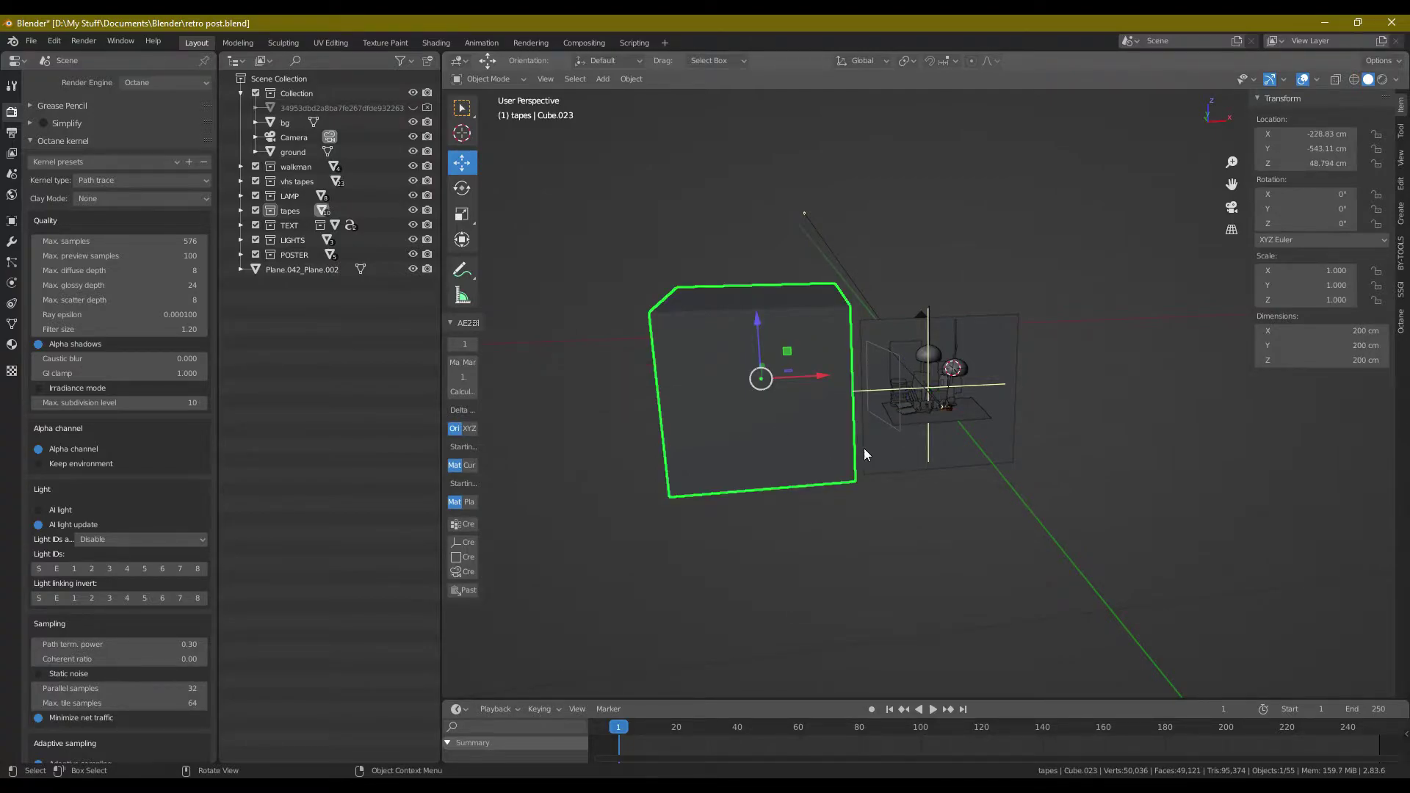
{"action": "key", "text": "Delete"}
- Duplicate the leaning VHS tape and place the copy in the empty space beside the set, about 123 cm away
{"action": "scroll", "coordinate": [850, 488], "scroll_direction": "up", "scroll_amount": 5}
{"action": "middle_click_drag", "start_coordinate": [850, 488], "coordinate": [886, 417]}
{"action": "left_click", "coordinate": [890, 412]}
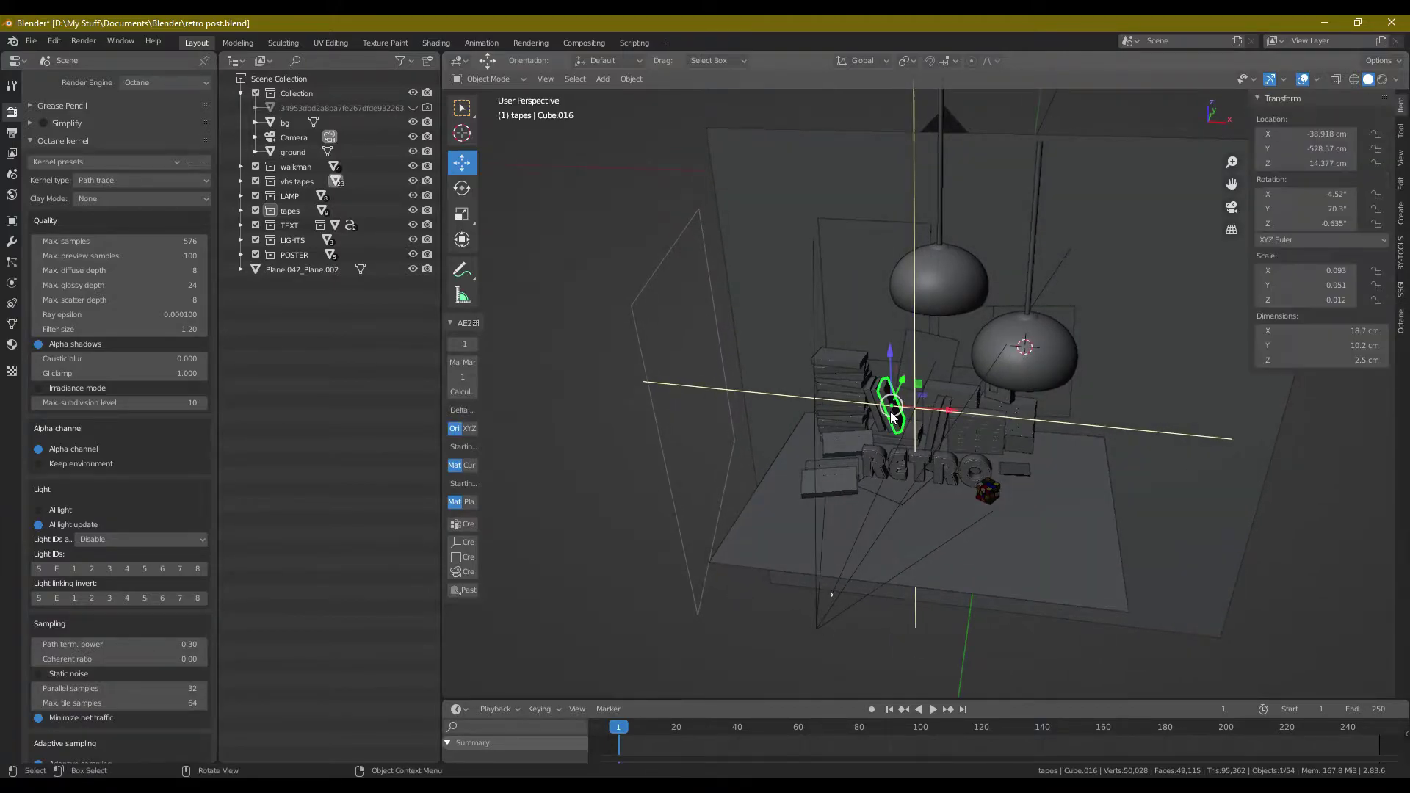
{"action": "key", "text": "shift+d"}
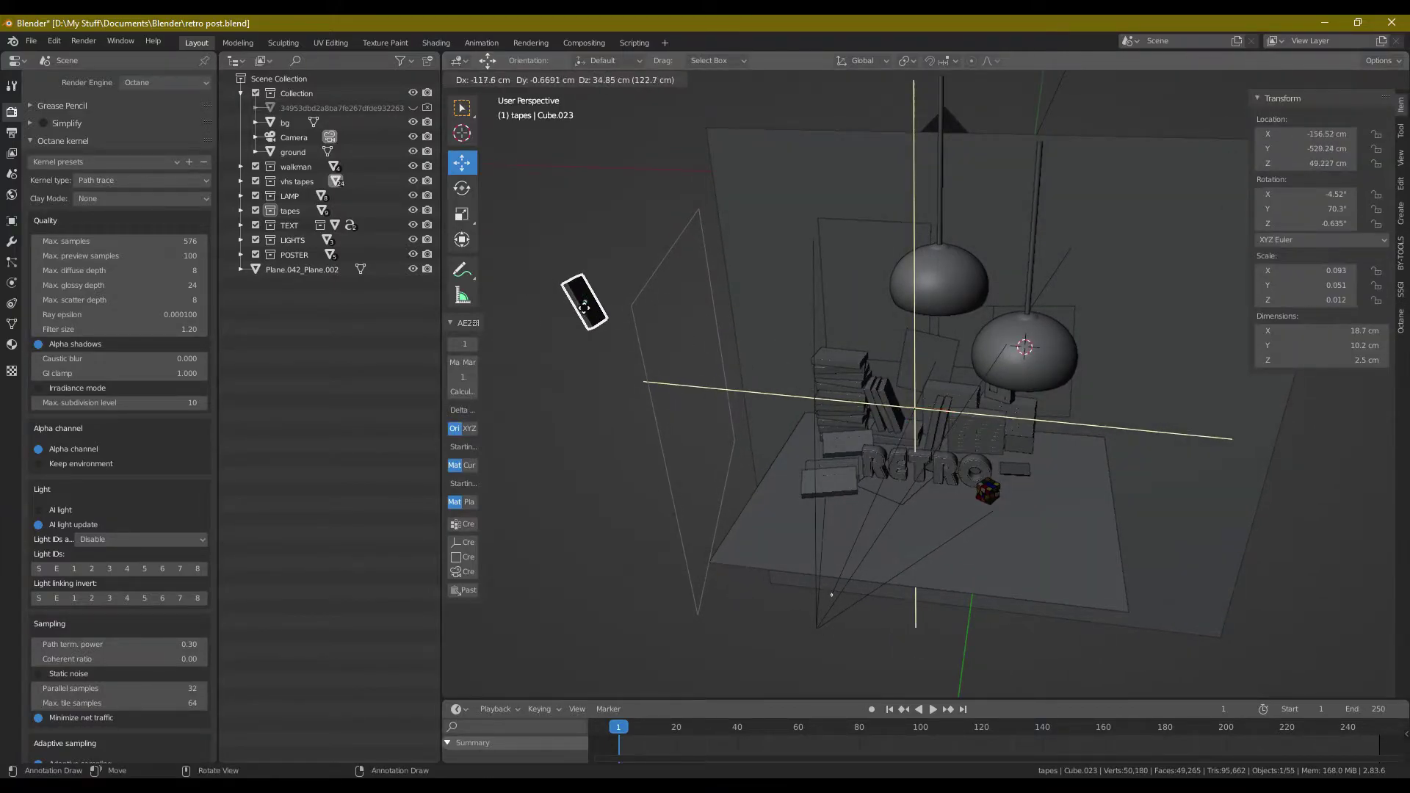
{"action": "left_click", "coordinate": [585, 303]}
- Add a 200 cm plane near the duplicated tape, rotated 90° about the global X axis, and select the tape copy in rendered shading
{"action": "middle_click_drag", "start_coordinate": [585, 303], "coordinate": [693, 382]}
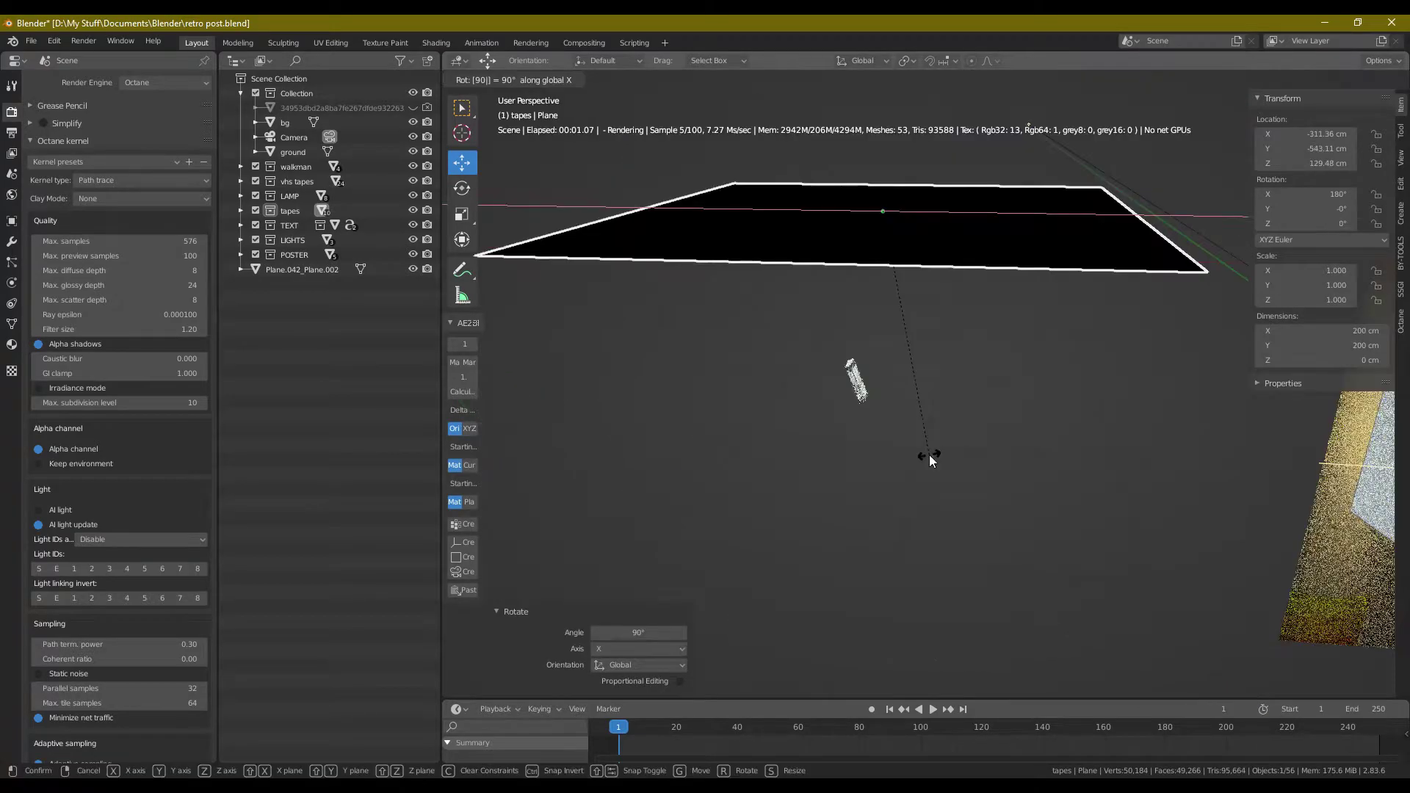
{"action": "scroll", "coordinate": [937, 455], "scroll_direction": "up", "scroll_amount": 6}
{"action": "middle_click_drag", "start_coordinate": [742, 435], "coordinate": [831, 446], "text": "shift"}
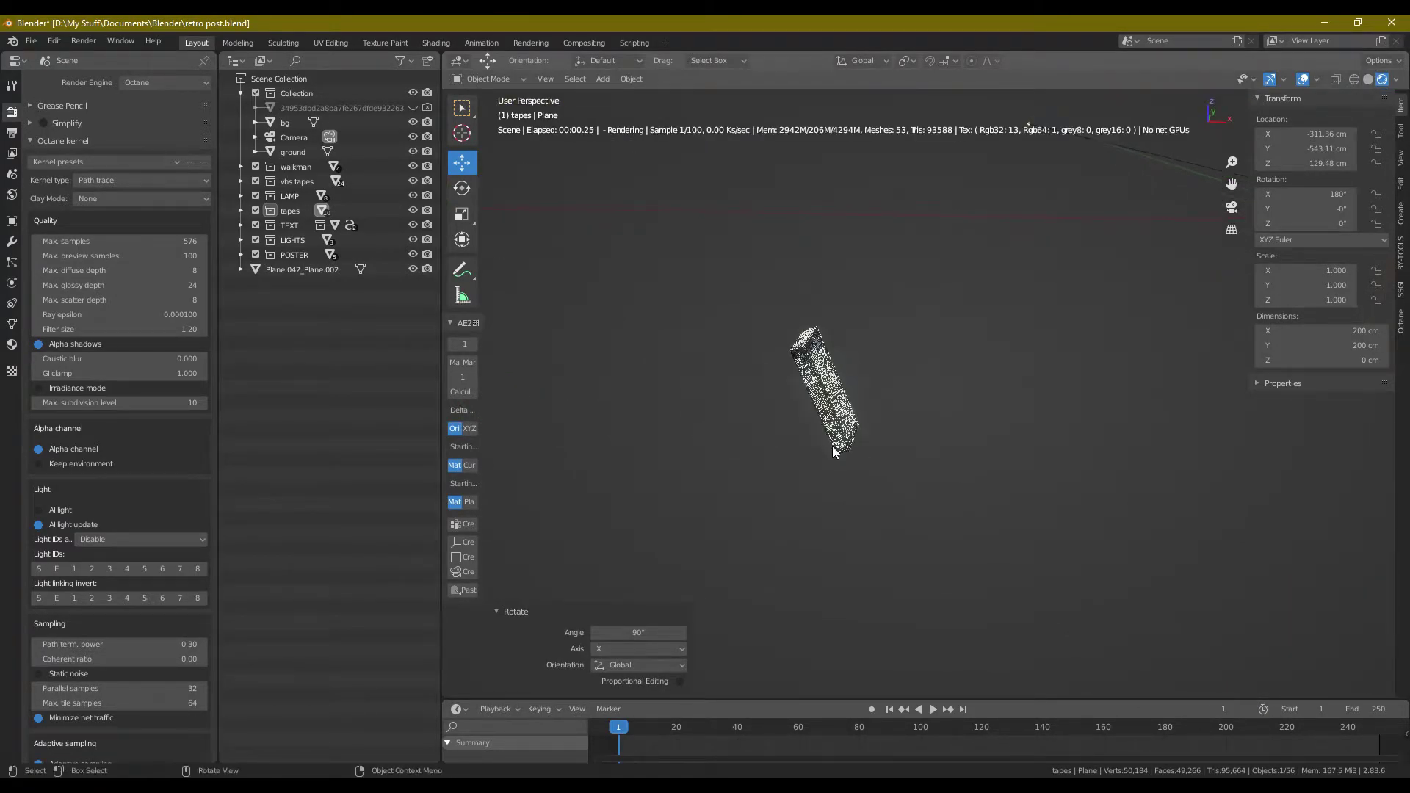
{"action": "left_click", "coordinate": [852, 402]}
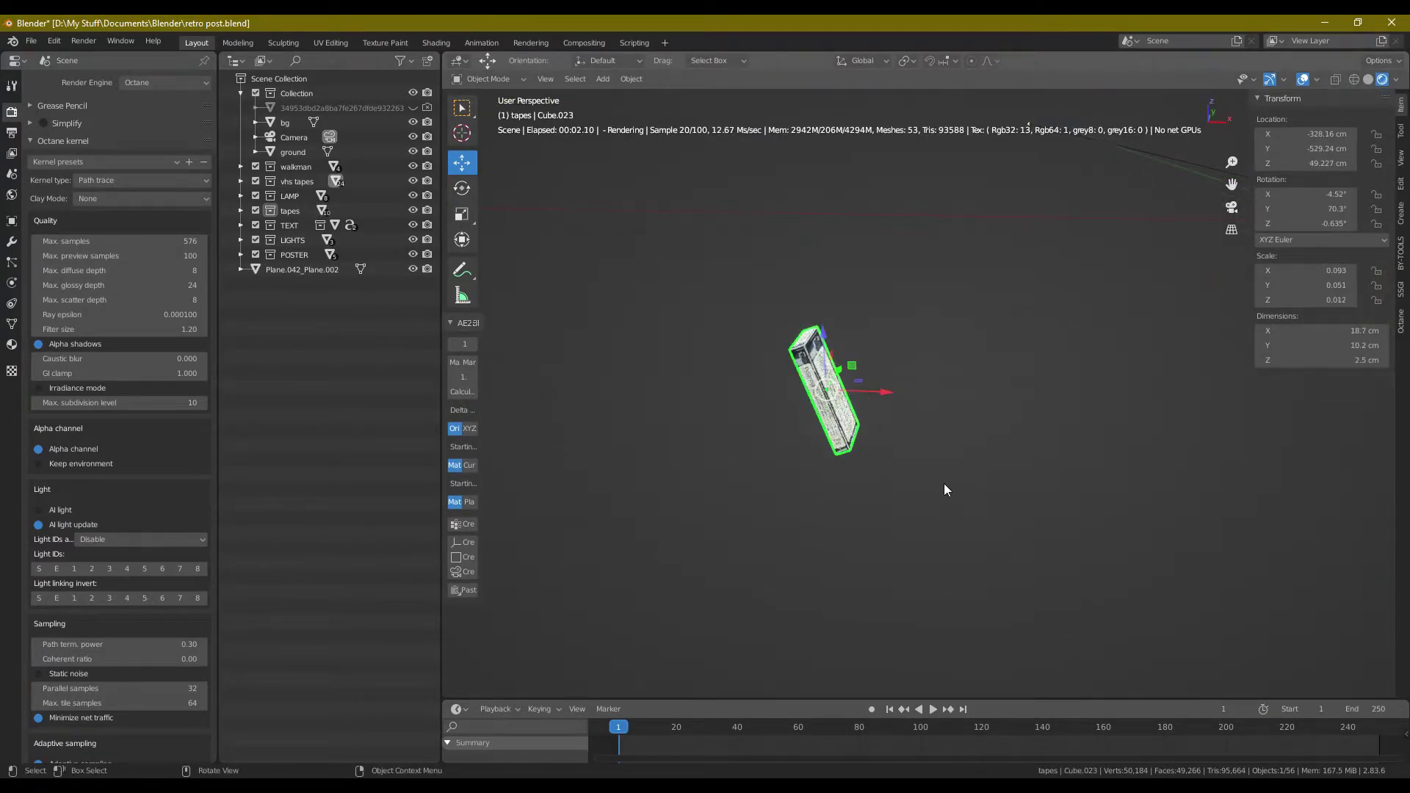
- Try a full -360° rotation of the tape copy about the view's Z axis
{"action": "key", "text": "r"}
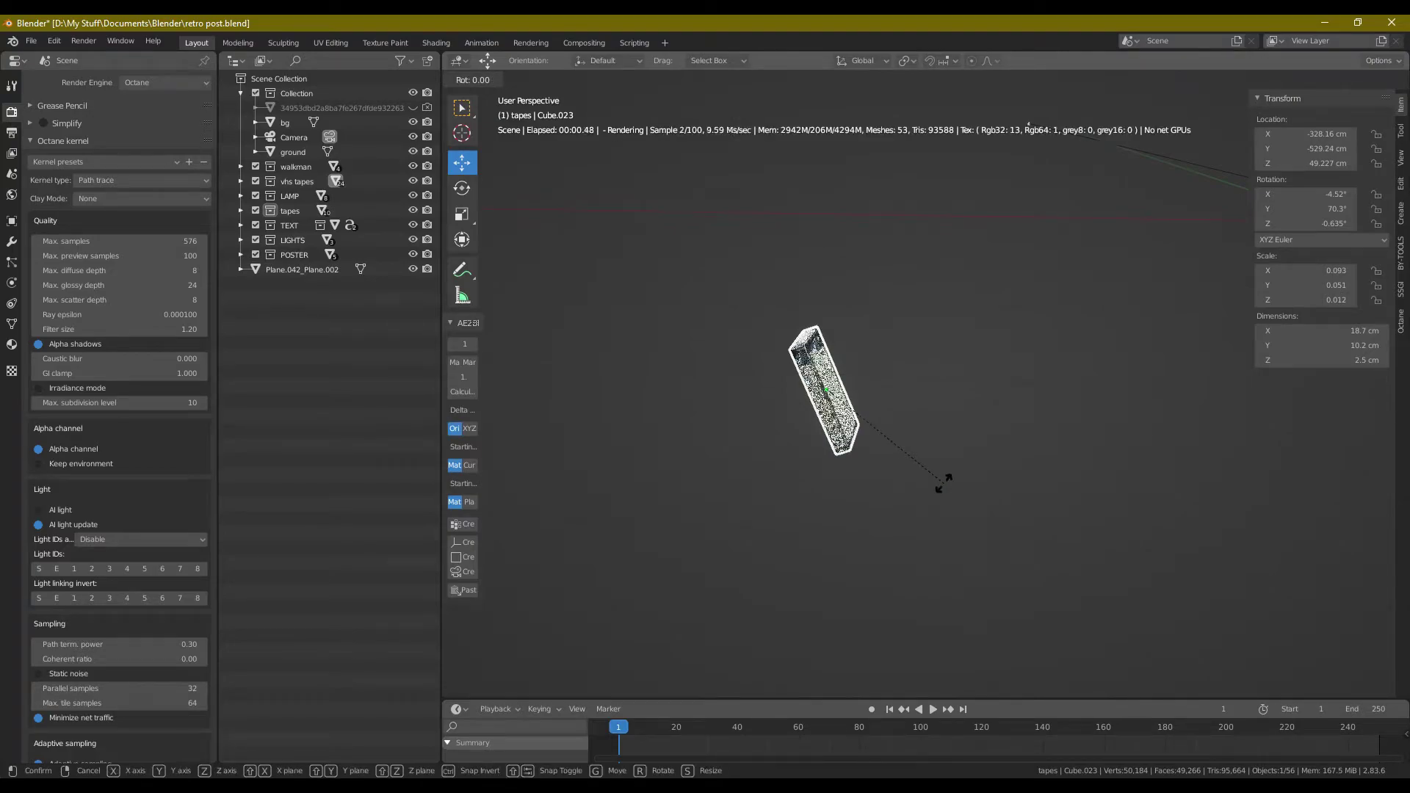
{"action": "mouse_move", "coordinate": [821, 467]}
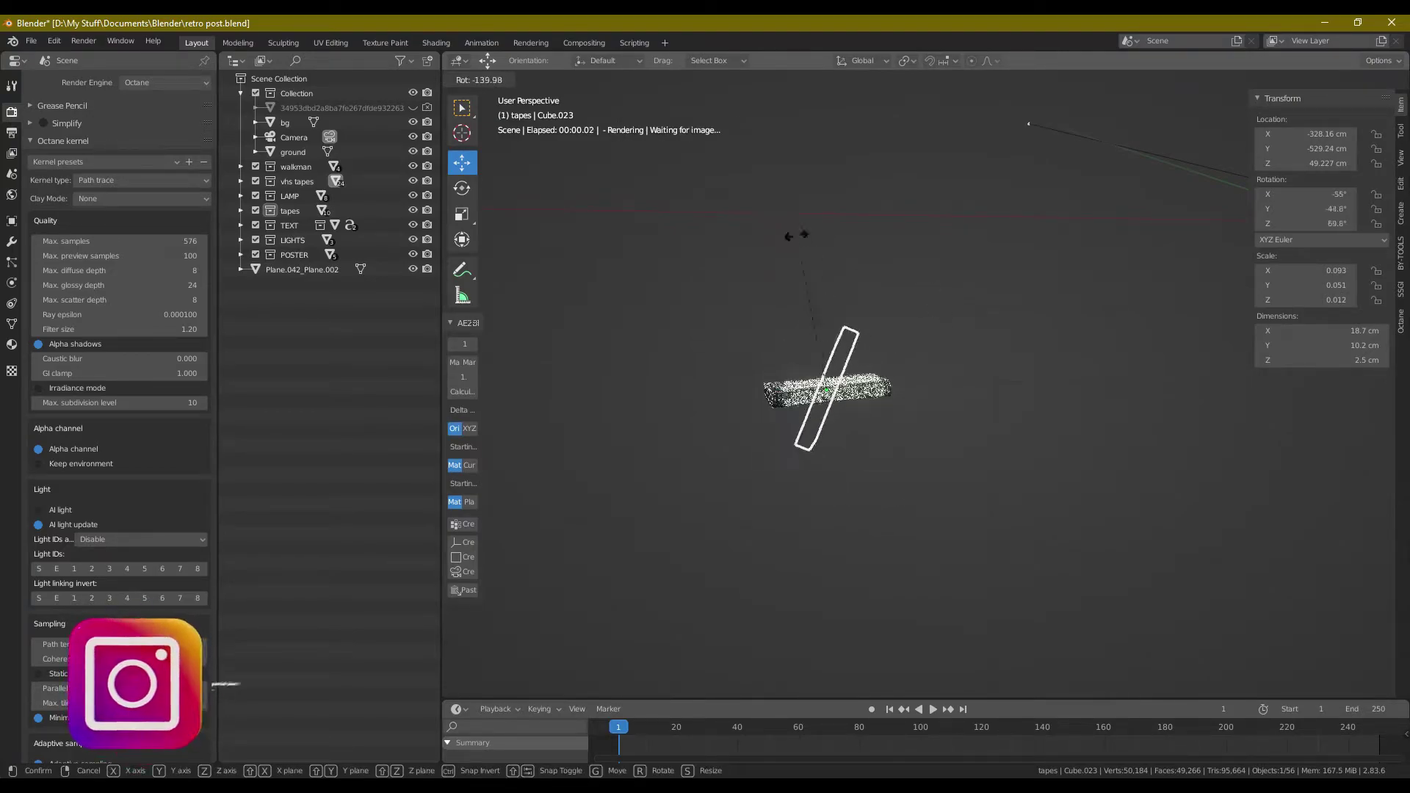
{"action": "mouse_move", "coordinate": [957, 395]}
{"action": "left_click", "coordinate": [915, 462]}
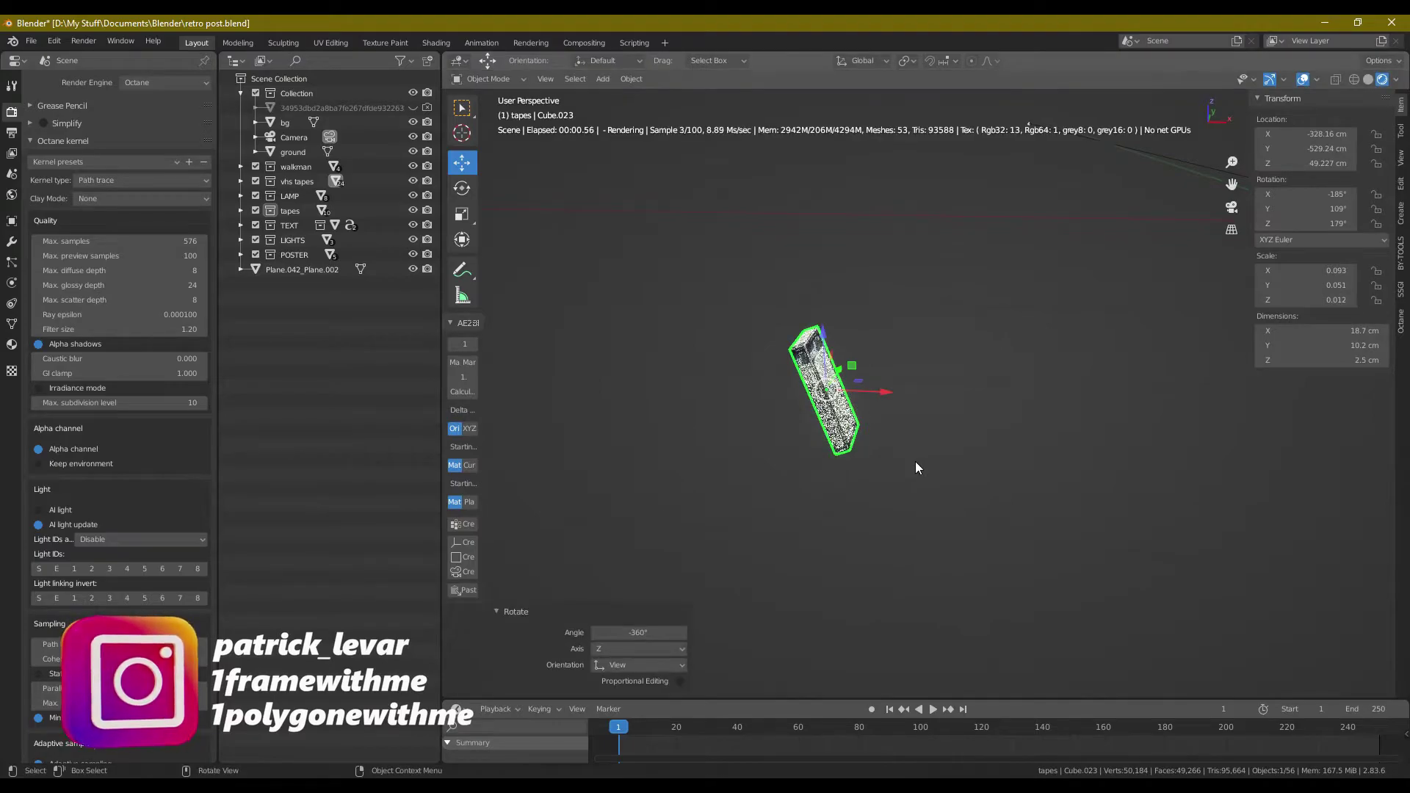
- Rotate the tape copy about -78.3° around the global Z axis so its broad printed face points at the view
{"action": "key", "text": "r"}
{"action": "key", "text": "z"}
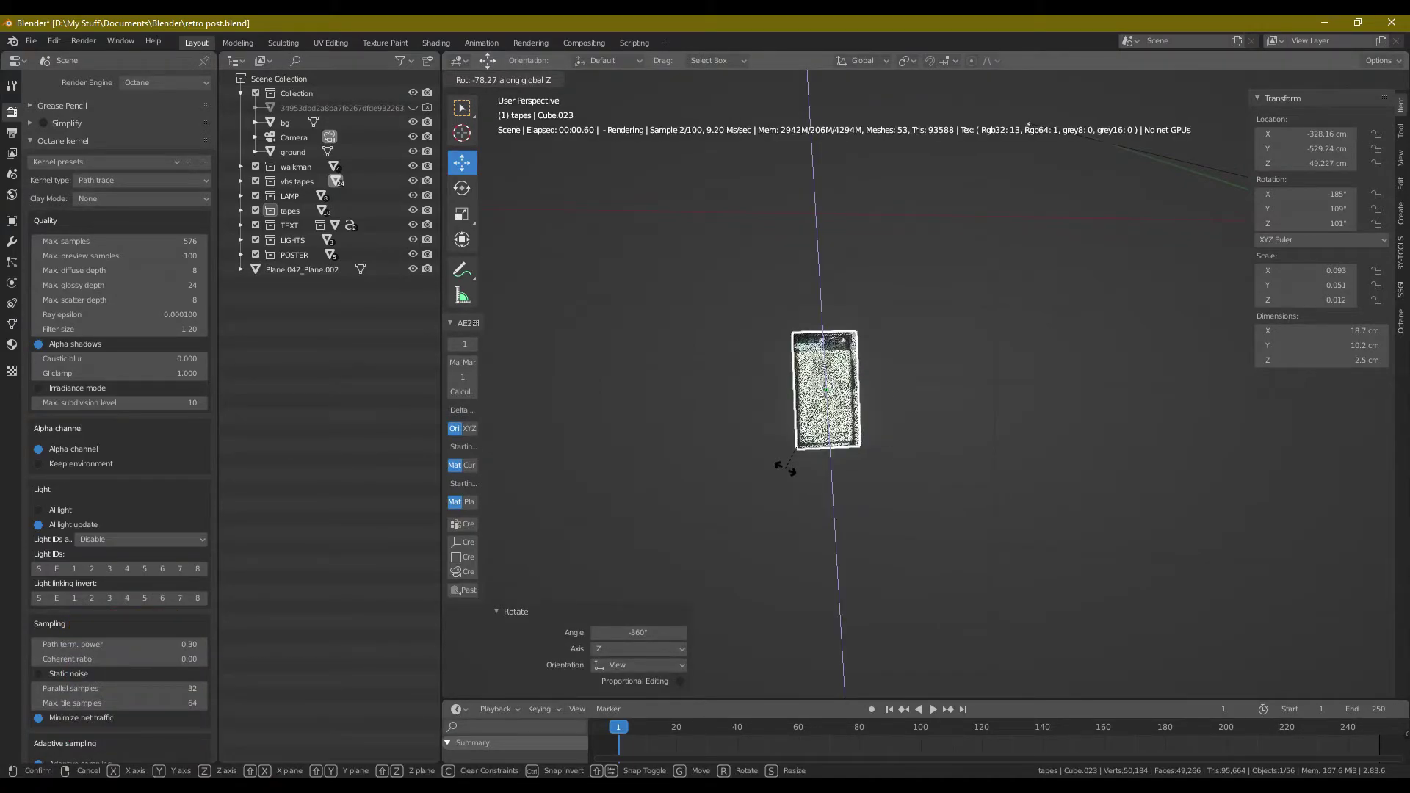
{"action": "left_click", "coordinate": [800, 476]}
{"action": "scroll", "coordinate": [806, 473], "scroll_direction": "up", "scroll_amount": 4}
{"action": "middle_click_drag", "start_coordinate": [771, 490], "coordinate": [877, 491], "text": "shift"}
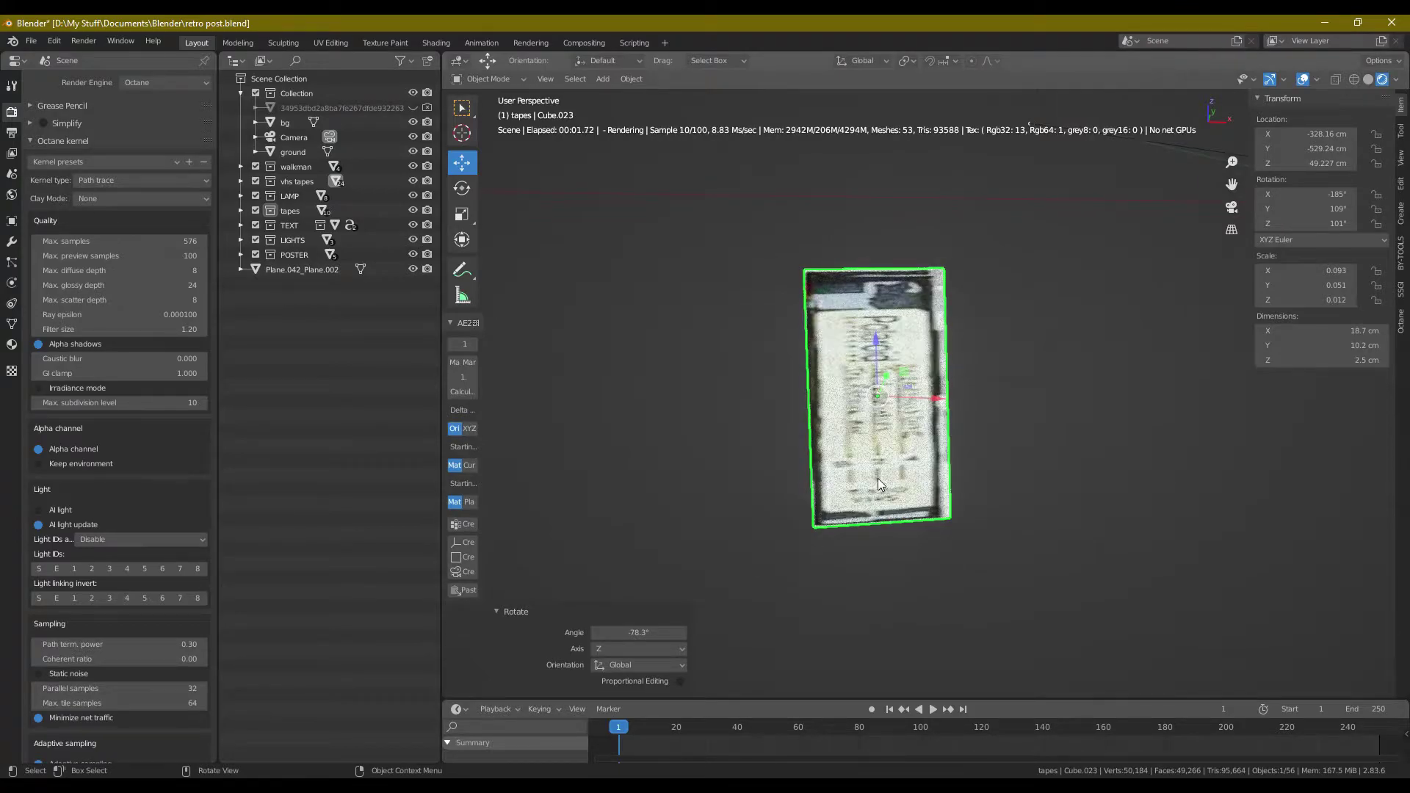
{"action": "left_click", "coordinate": [880, 479]}
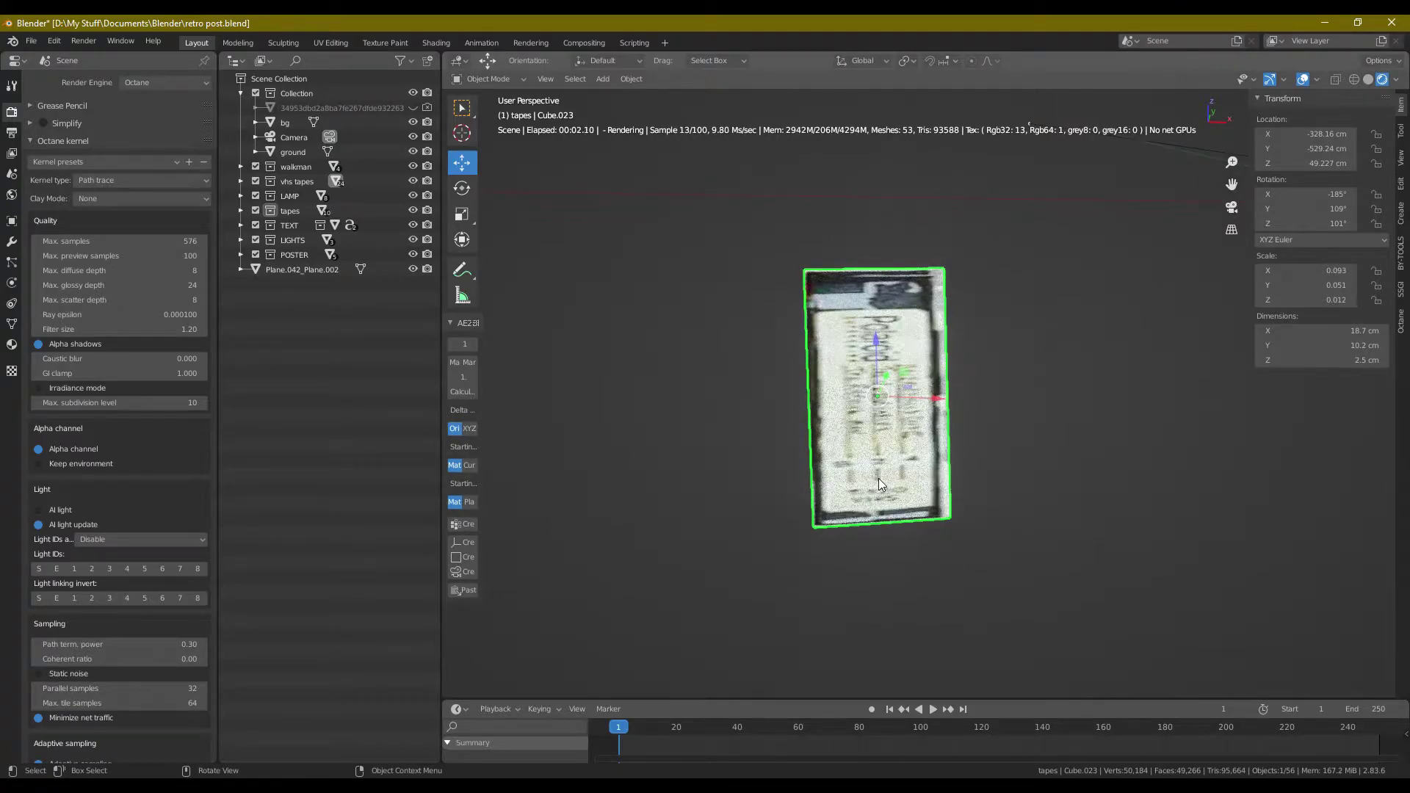
- Switch to the Shading workspace and assign the "black vsh tape" material to the tape copy in place of its current one
{"action": "left_click", "coordinate": [436, 43]}
{"action": "middle_click_drag", "start_coordinate": [825, 519], "coordinate": [765, 541]}
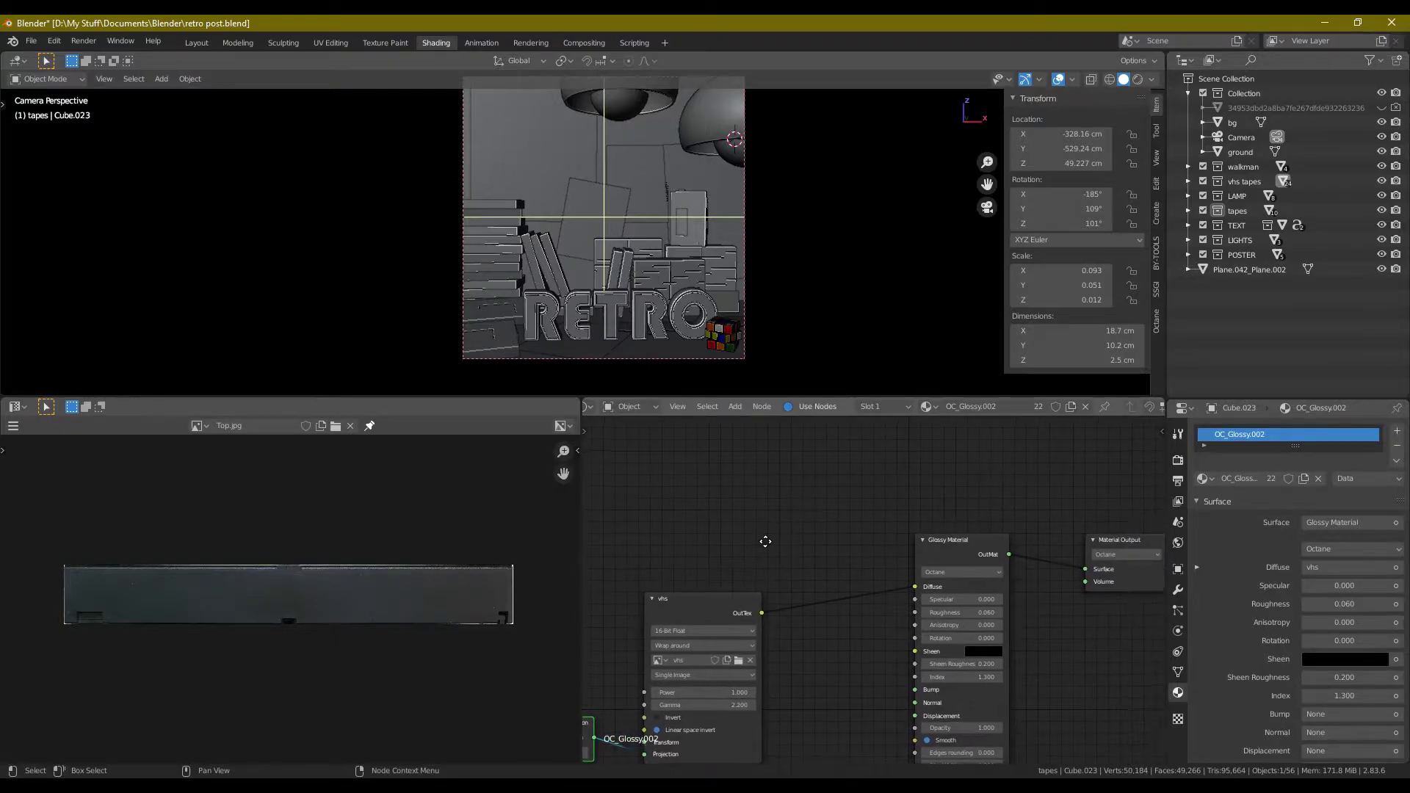
{"action": "middle_click_drag", "start_coordinate": [981, 492], "coordinate": [935, 503]}
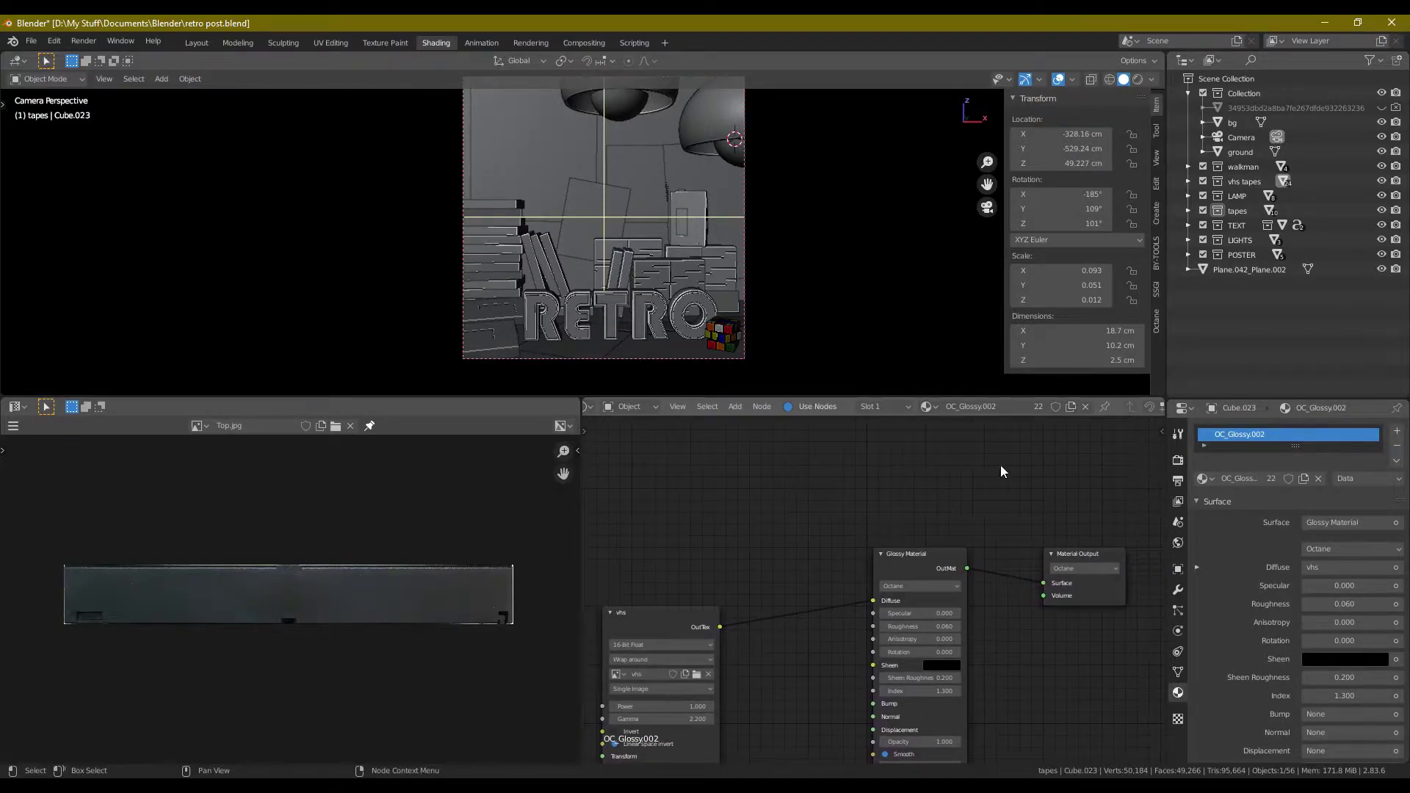
{"action": "left_click", "coordinate": [928, 406]}
{"action": "scroll", "coordinate": [988, 526], "scroll_direction": "down", "scroll_amount": 4}
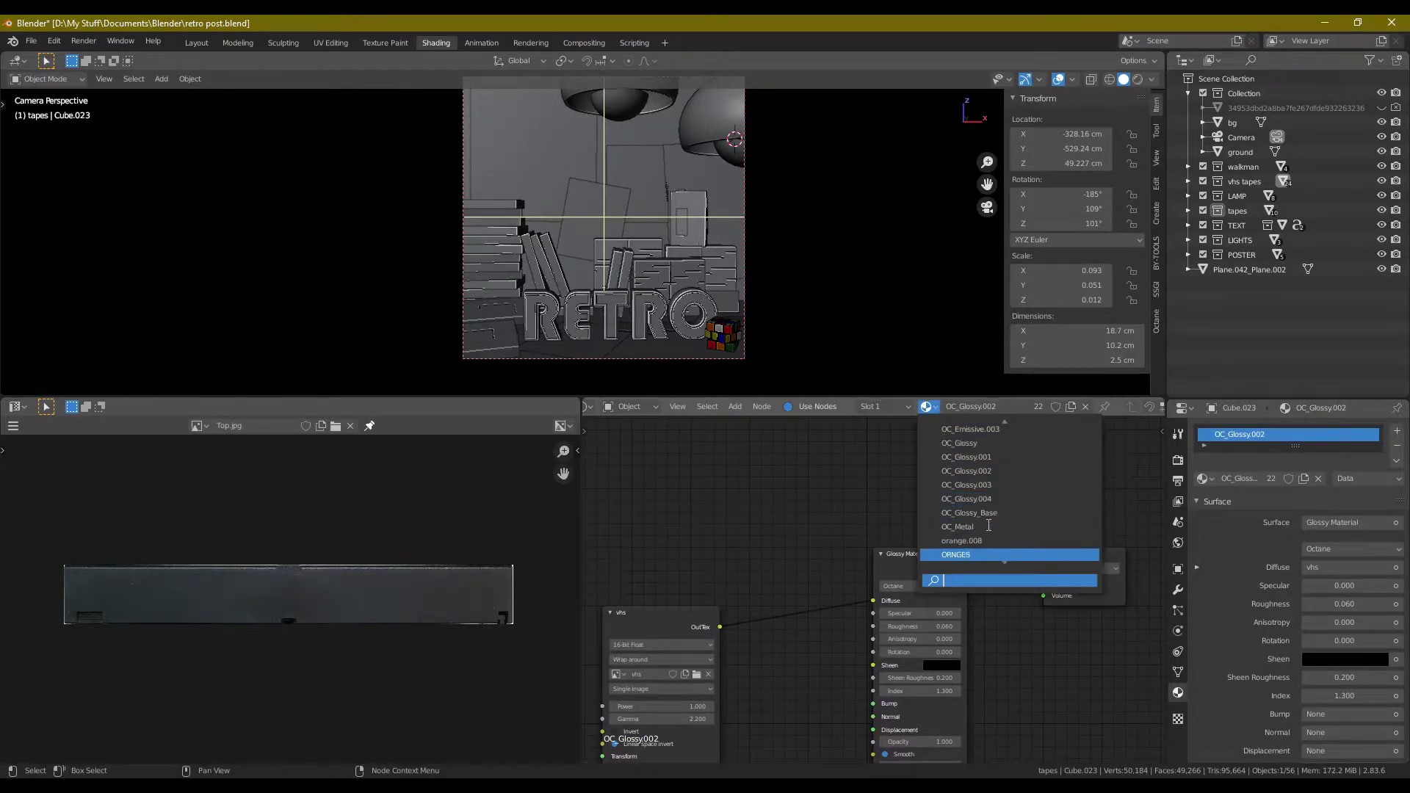
{"action": "scroll", "coordinate": [988, 515], "scroll_direction": "up", "scroll_amount": 18}
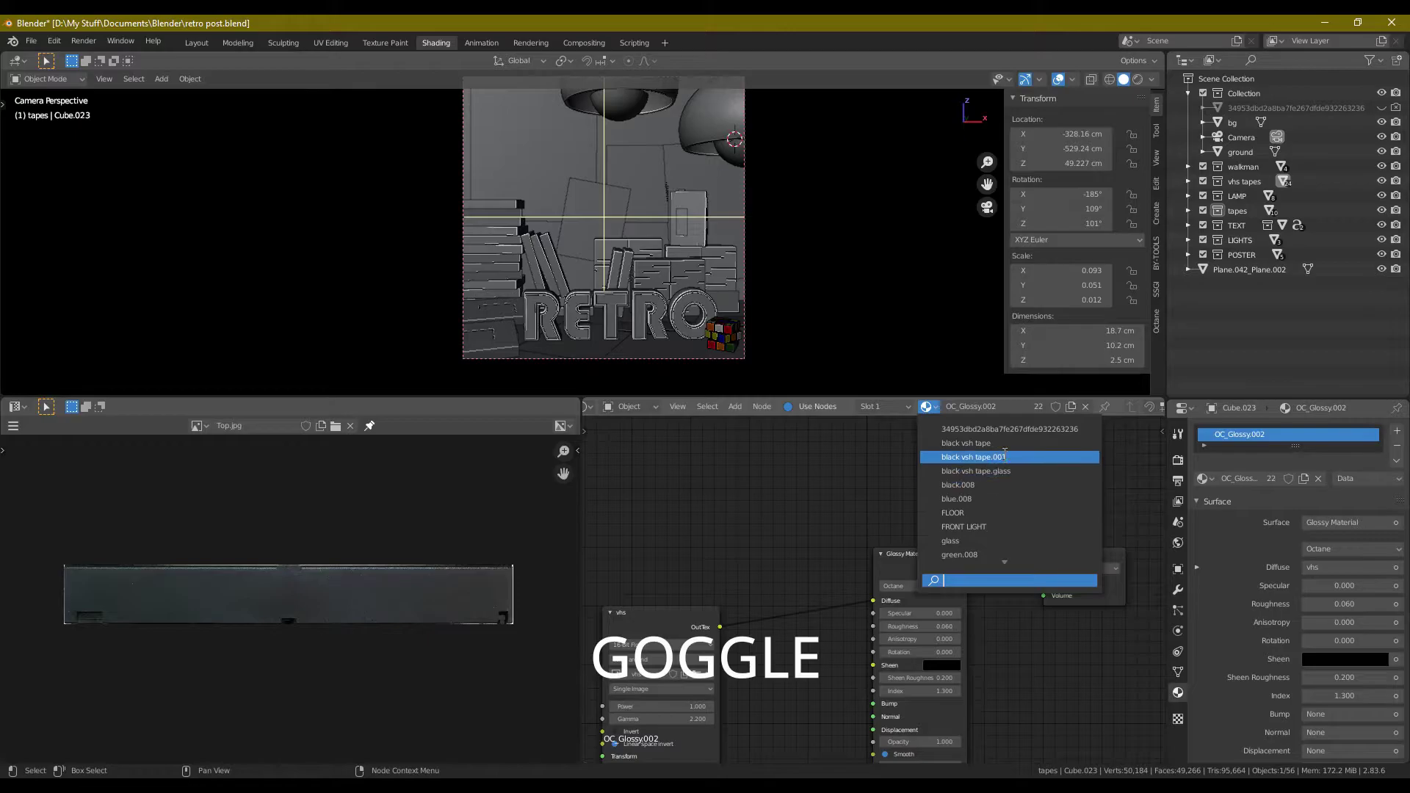
{"action": "left_click", "coordinate": [1009, 443]}
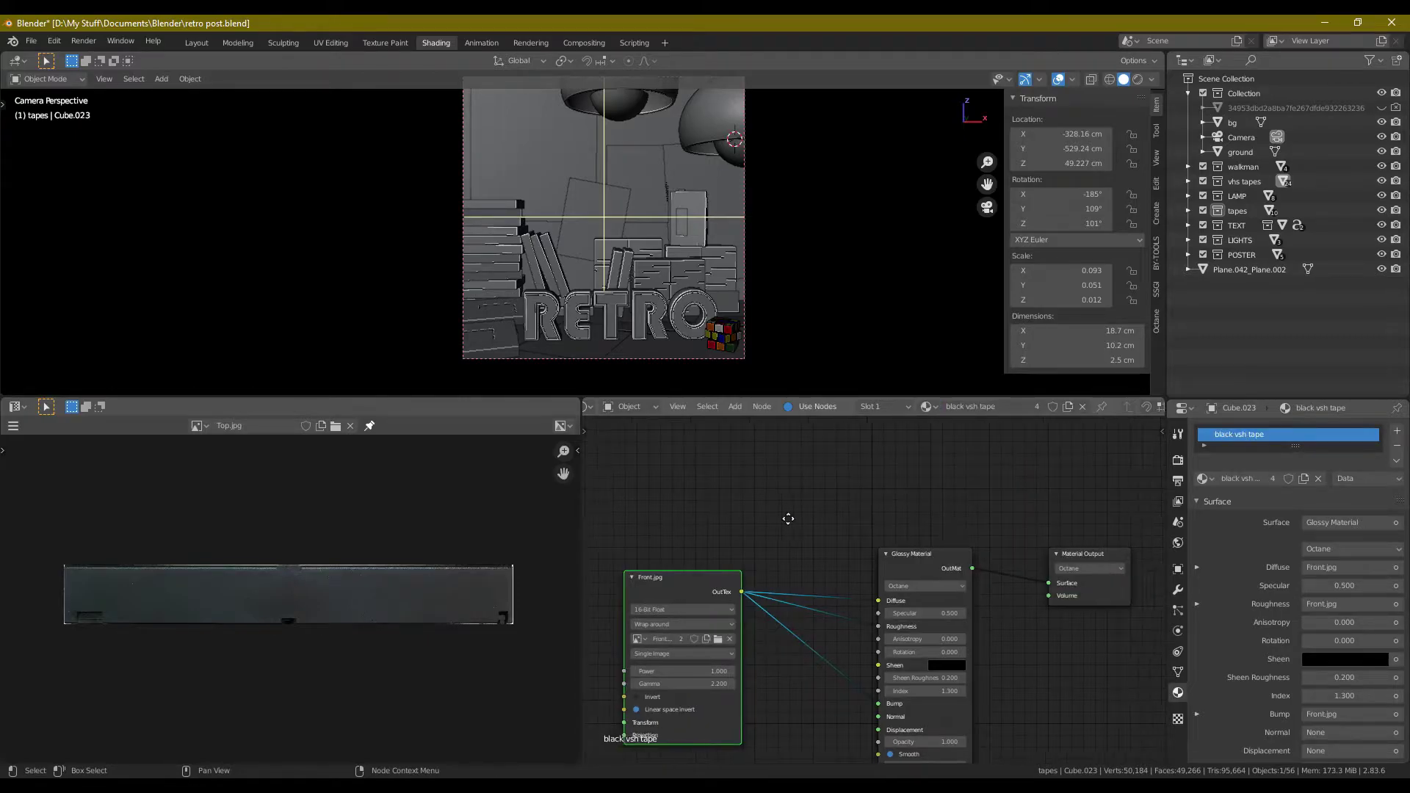
- Show Front.jpg in the image editor, and frame the tape copy in the 3D view with rendered shading
{"action": "left_click", "coordinate": [196, 427]}
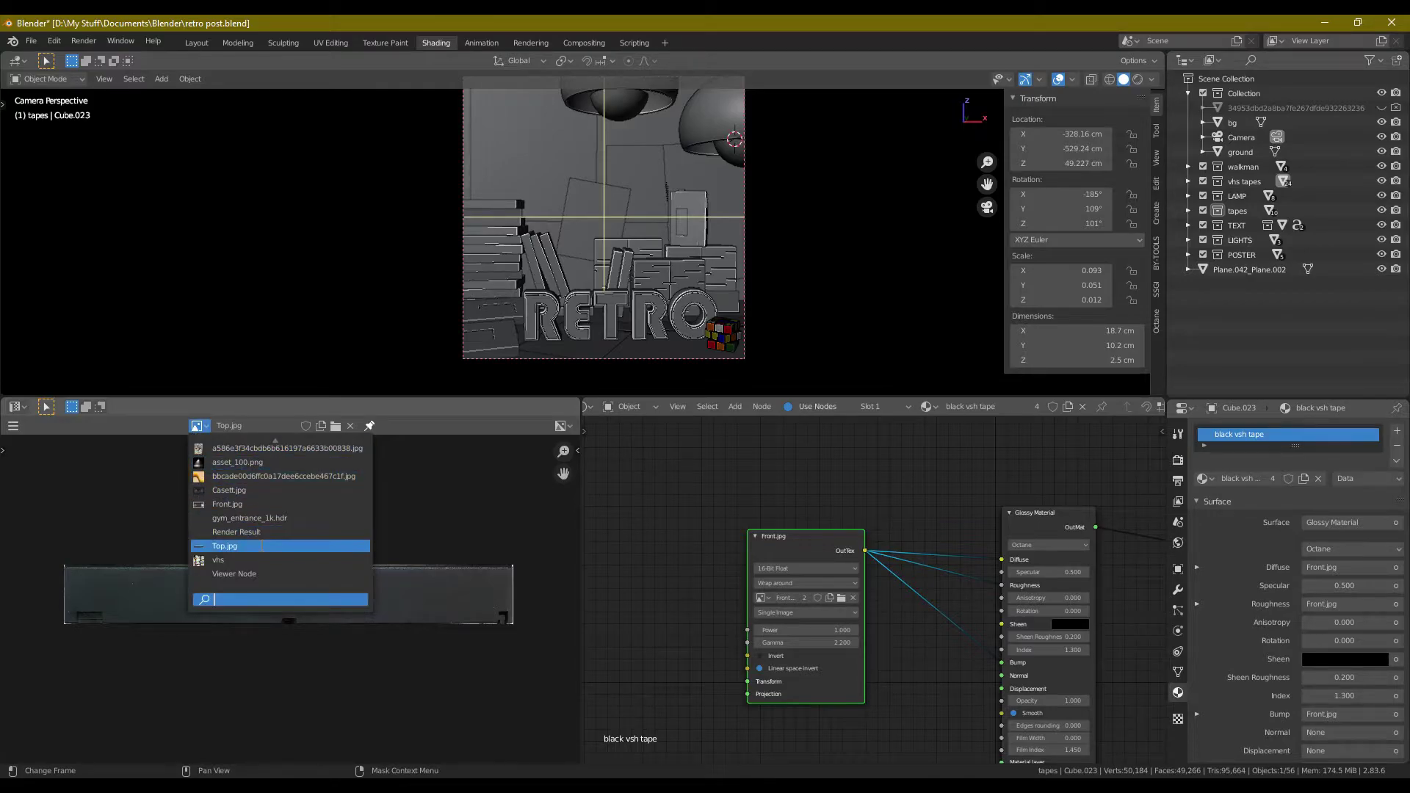
{"action": "left_click", "coordinate": [261, 505]}
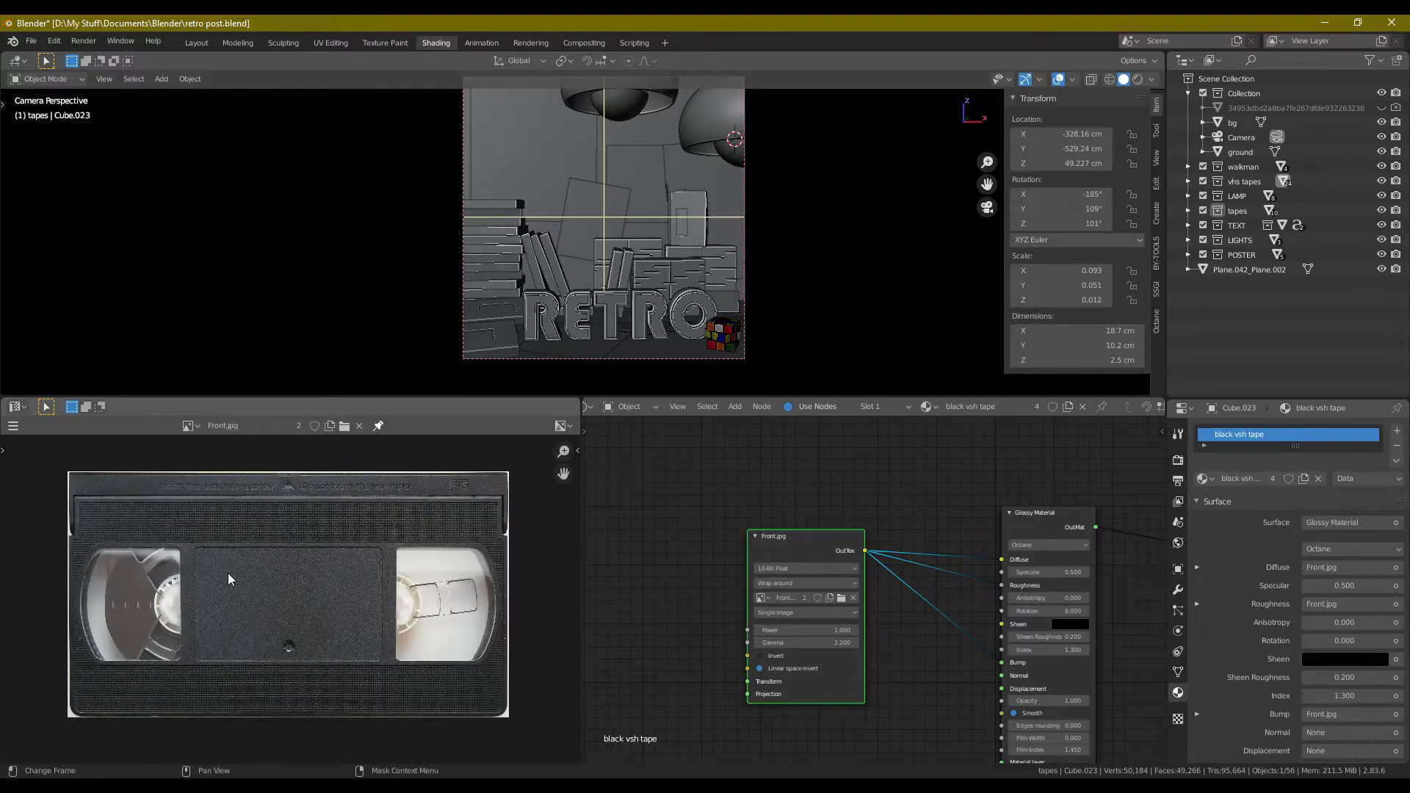
{"action": "middle_click_drag", "start_coordinate": [551, 262], "coordinate": [598, 271], "text": "shift"}
{"action": "scroll", "coordinate": [597, 271], "scroll_direction": "down", "scroll_amount": 4}
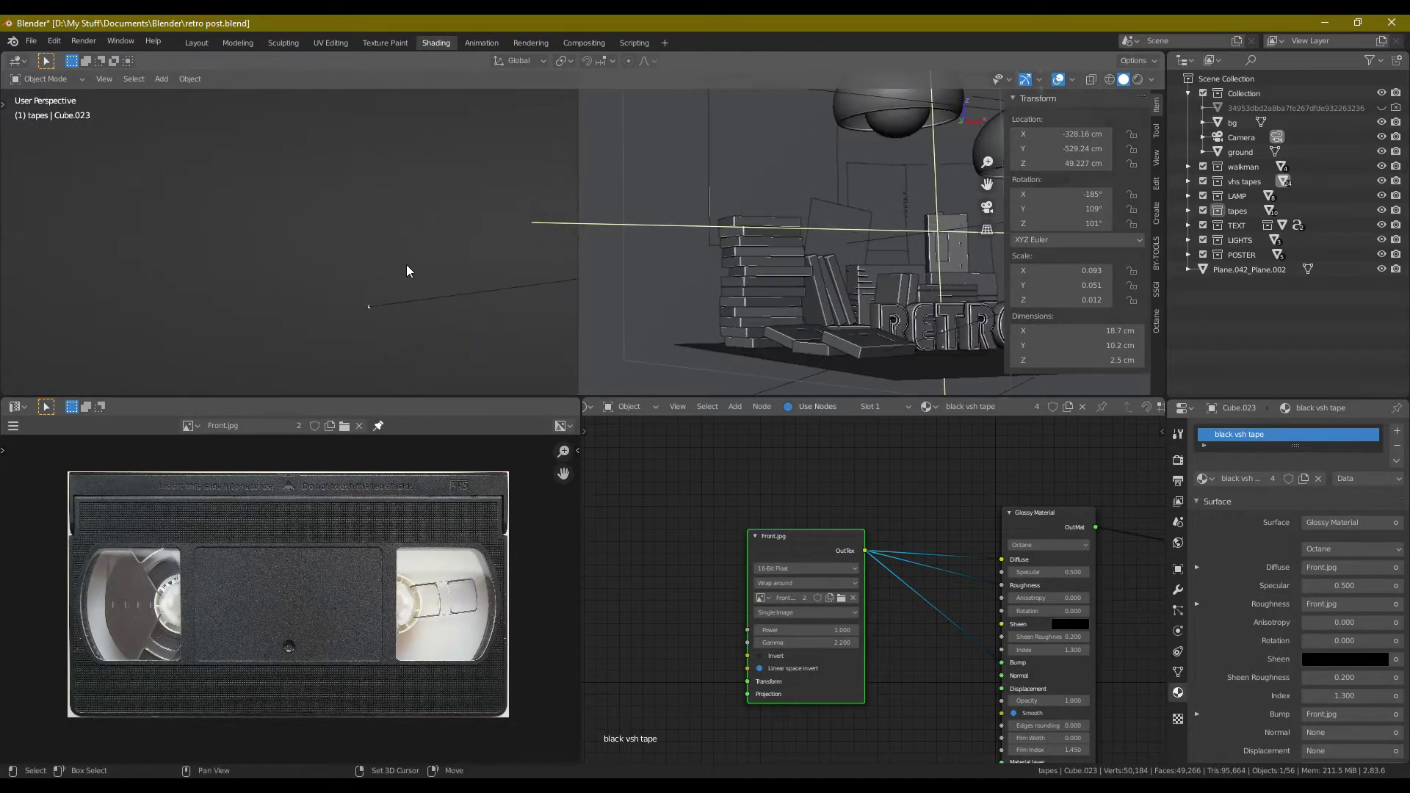
{"action": "middle_click_drag", "start_coordinate": [407, 265], "coordinate": [633, 267], "text": "shift"}
{"action": "scroll", "coordinate": [473, 263], "scroll_direction": "down", "scroll_amount": 5}
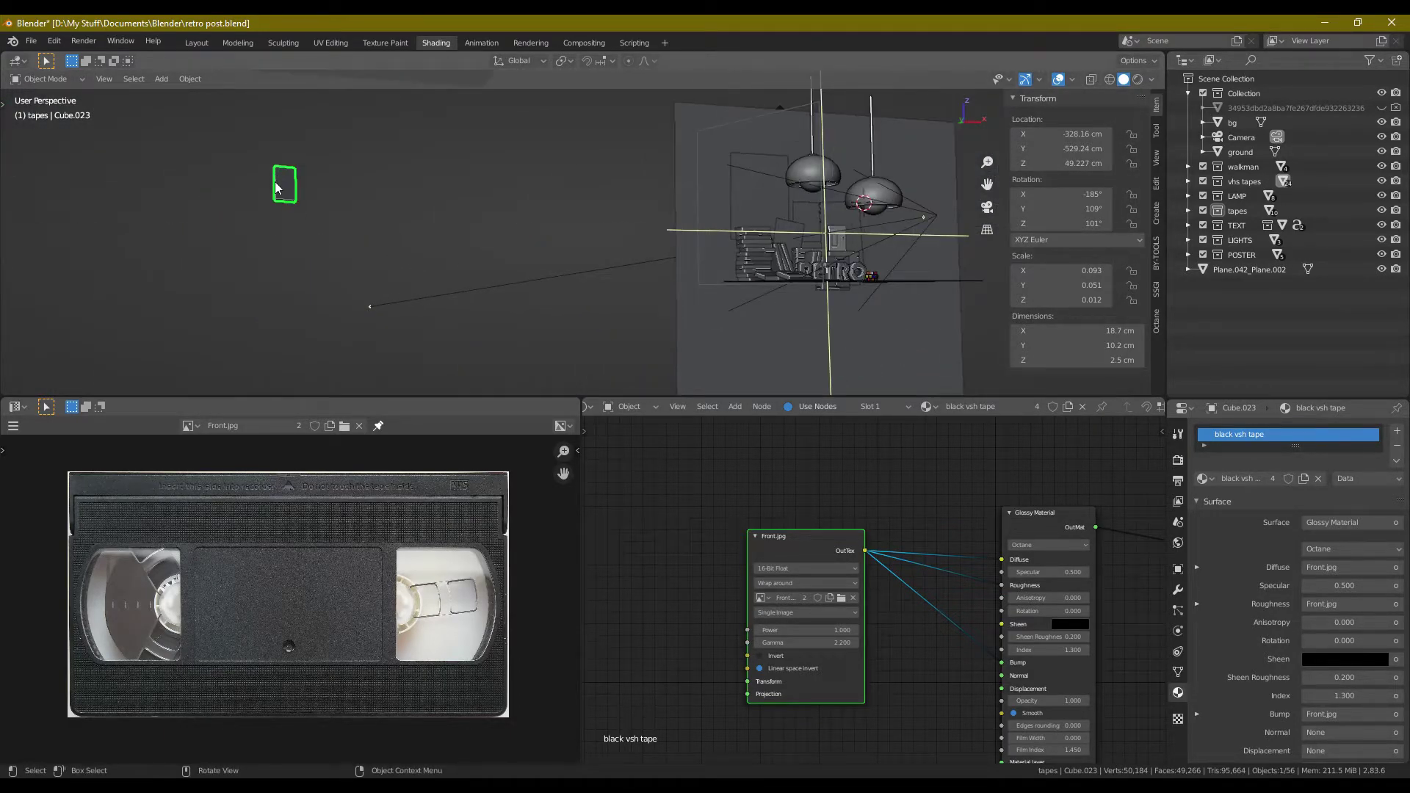
{"action": "key", "text": "KP_Decimal"}
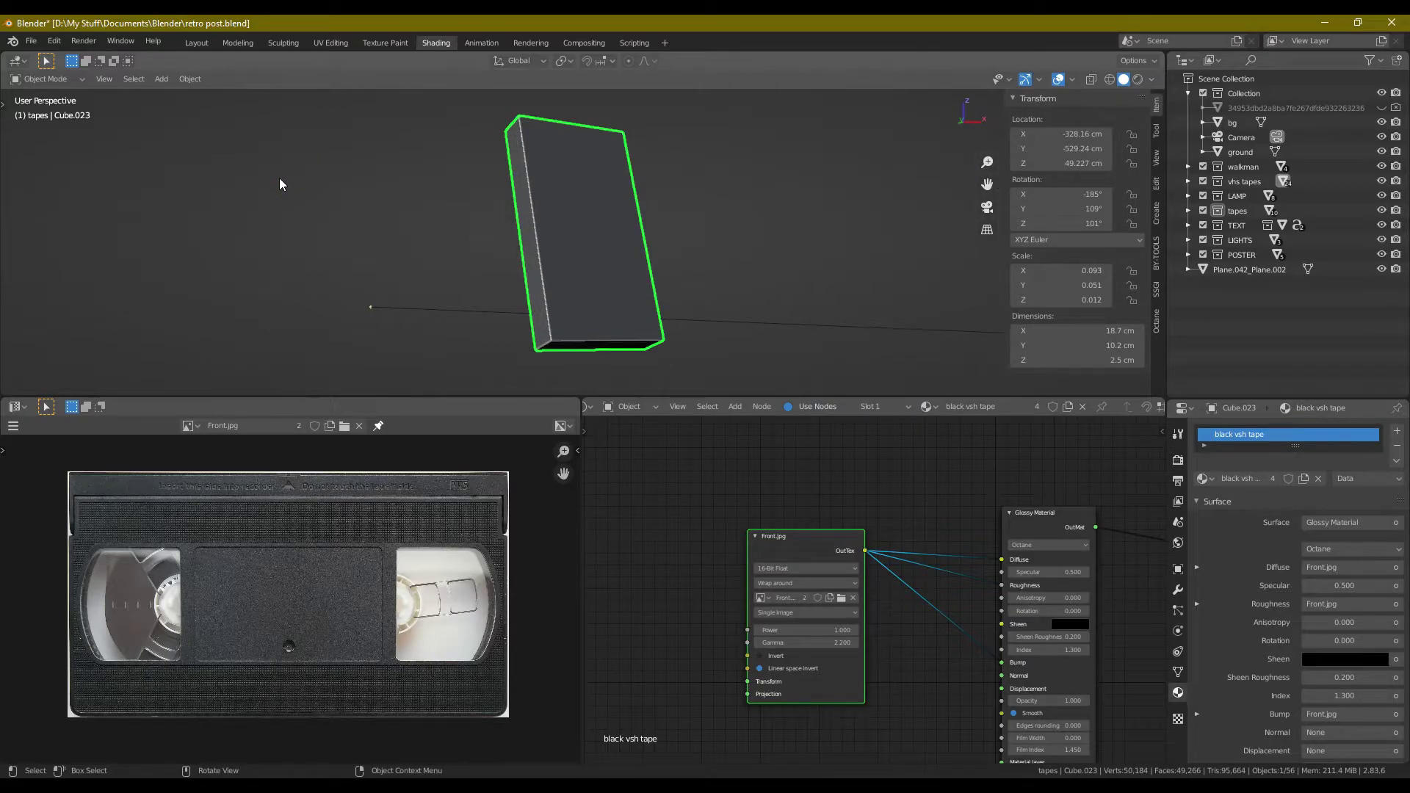
{"action": "middle_click_drag", "start_coordinate": [737, 269], "coordinate": [789, 257]}
{"action": "left_click", "coordinate": [1137, 79]}
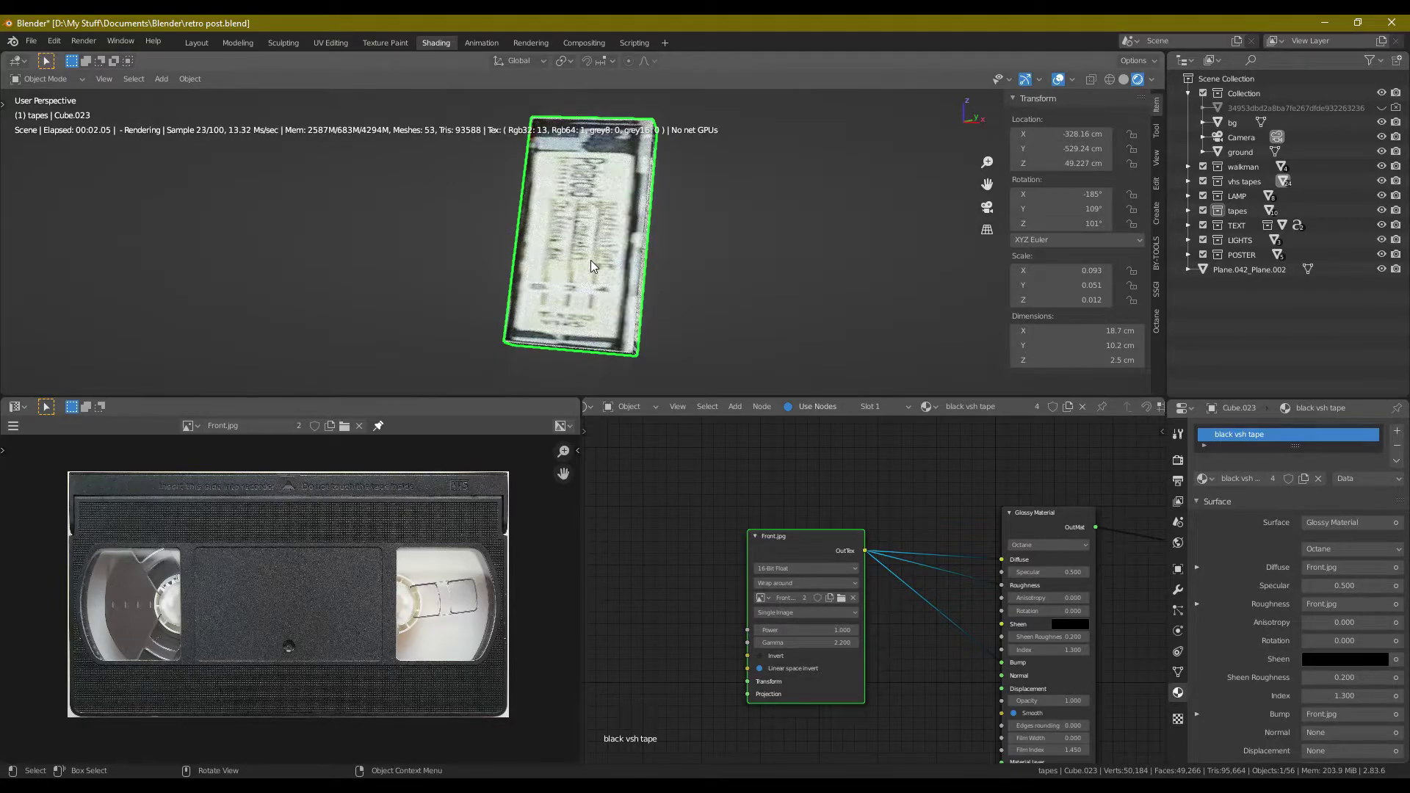
- In Edit Mode, select the broad face's UVs over Front.jpg and scale them up by about 1.9
{"action": "key", "text": "Tab"}
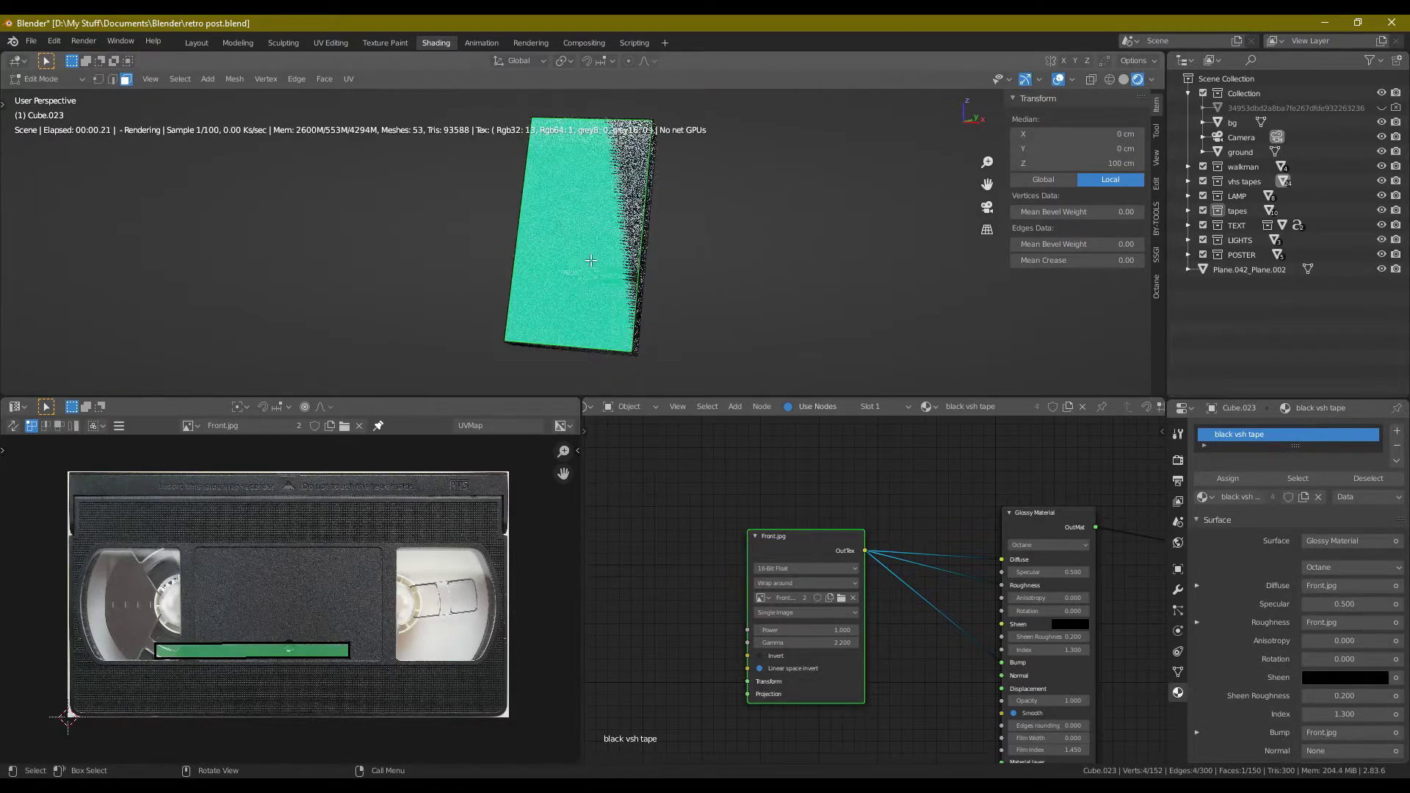
{"action": "middle_click_drag", "start_coordinate": [703, 271], "coordinate": [724, 287]}
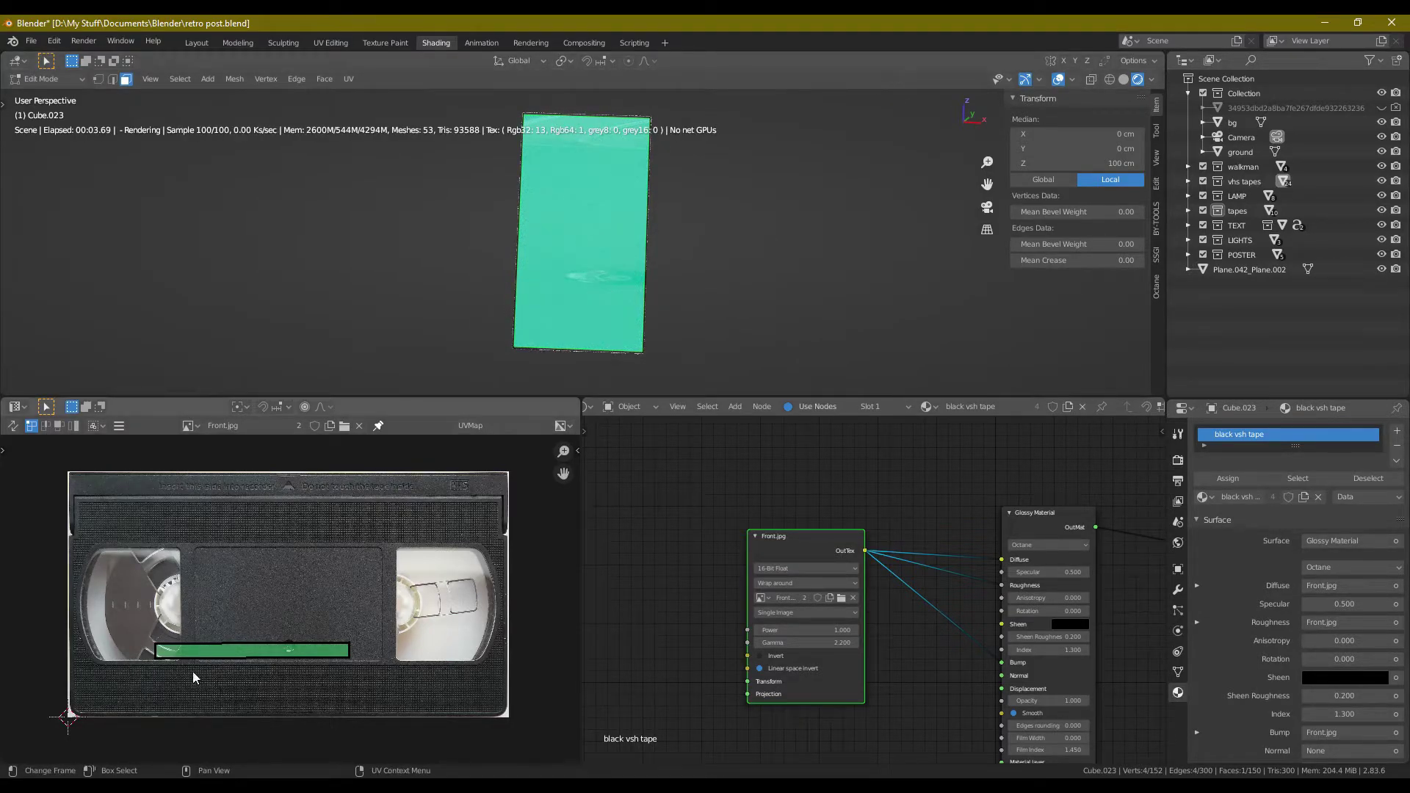
{"action": "left_click_drag", "start_coordinate": [117, 620], "coordinate": [411, 695]}
{"action": "key", "text": "s"}
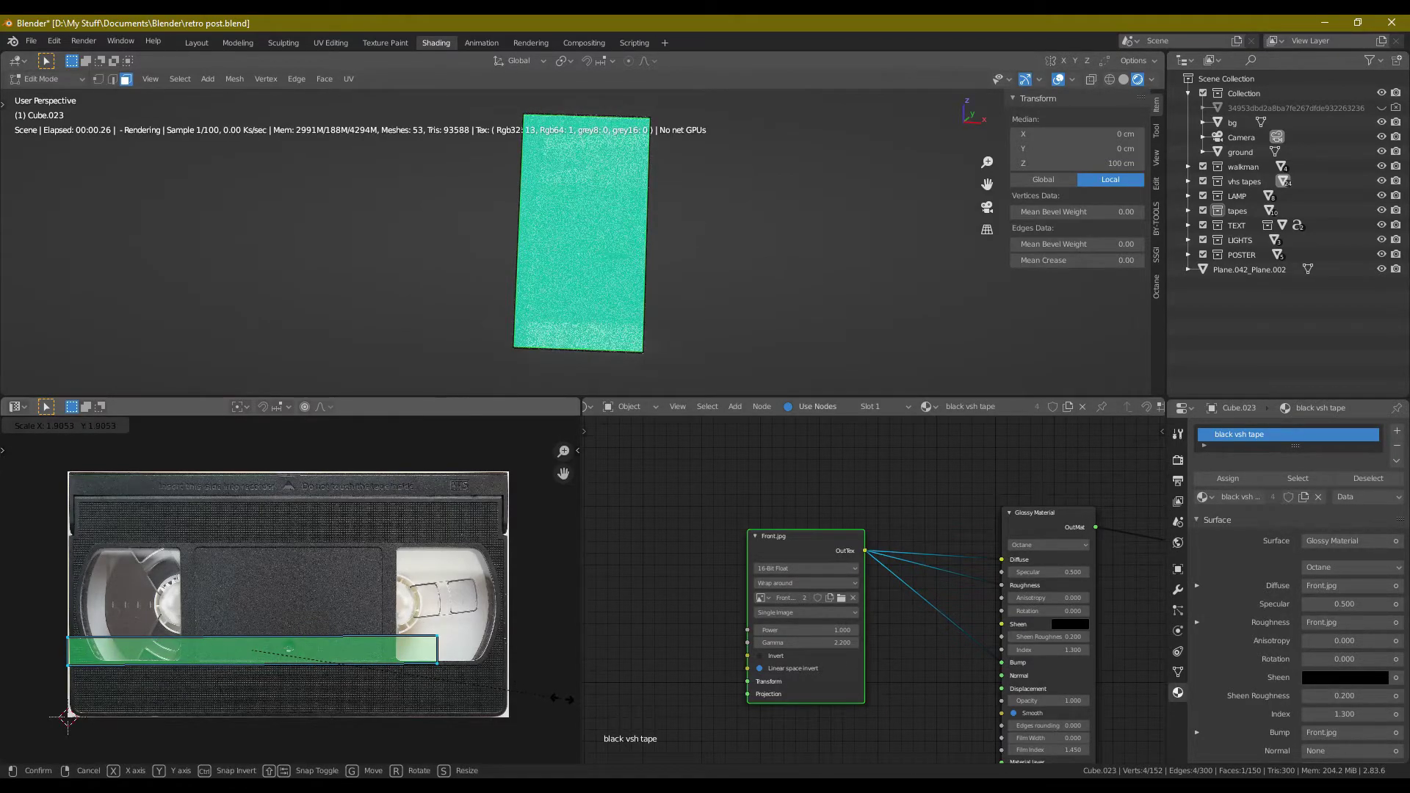
{"action": "left_click", "coordinate": [514, 691]}
- Move the UV face's right-hand vertices out to the right edge of the Front.jpg image
{"action": "left_click_drag", "start_coordinate": [443, 663], "coordinate": [417, 625]}
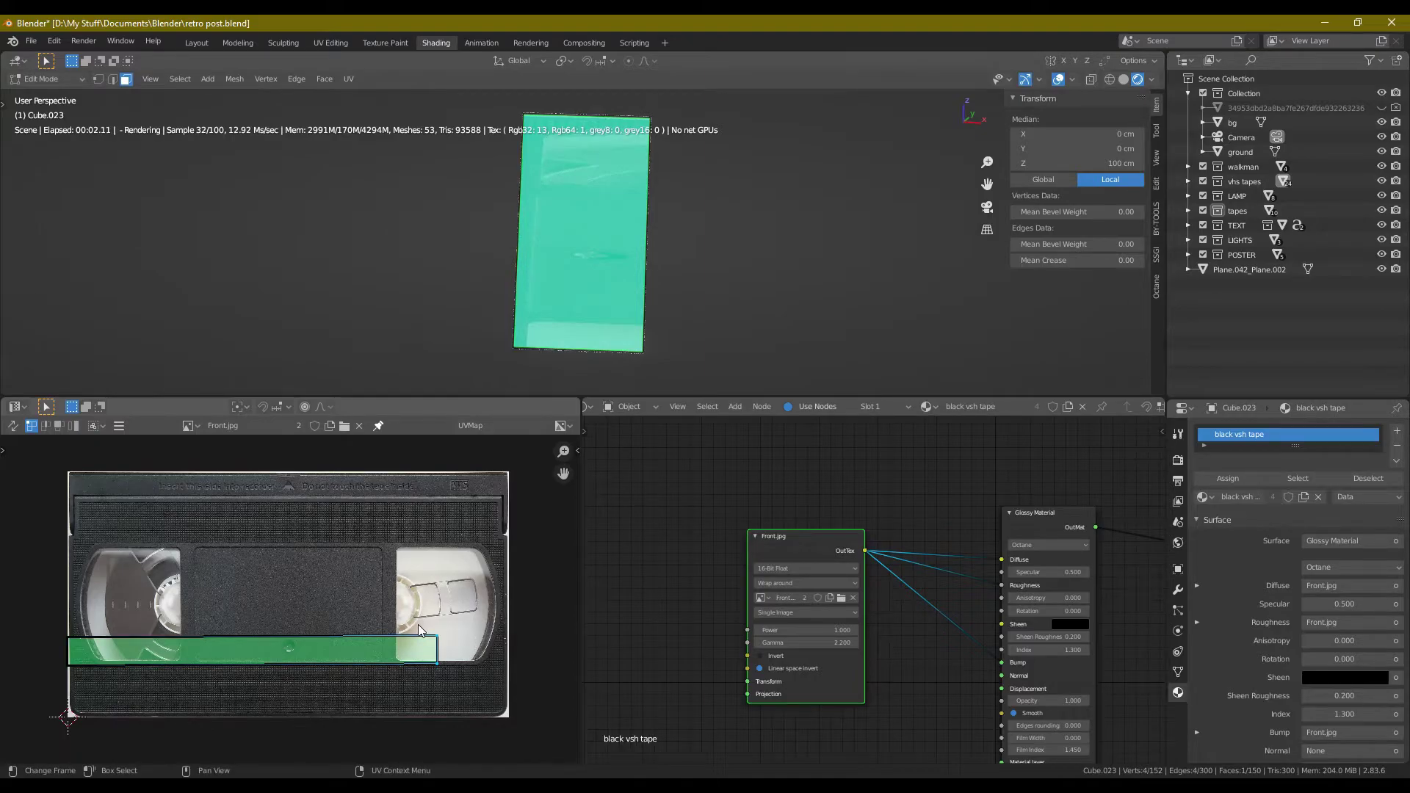
{"action": "key", "text": "g"}
{"action": "key", "text": "y"}
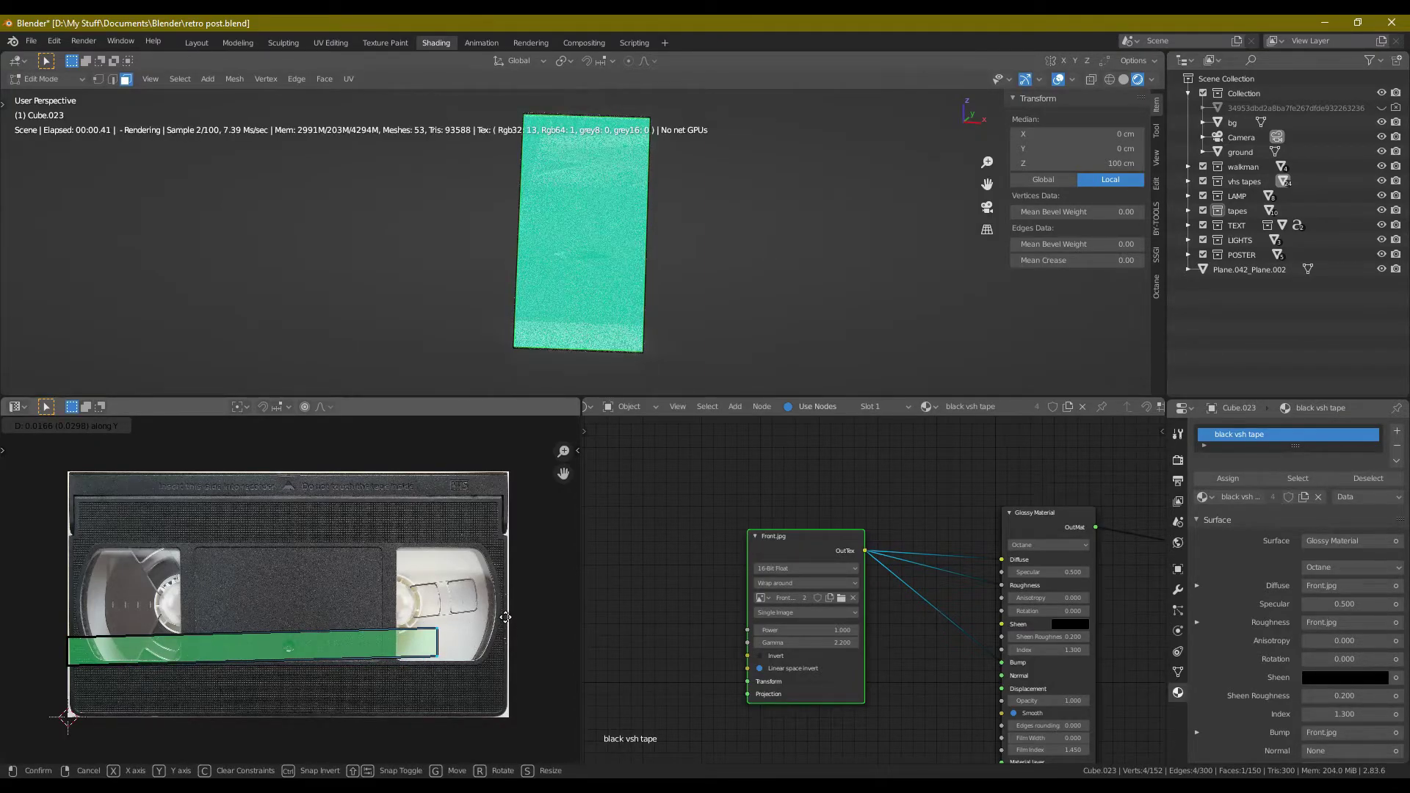
{"action": "left_click", "coordinate": [239, 638]}
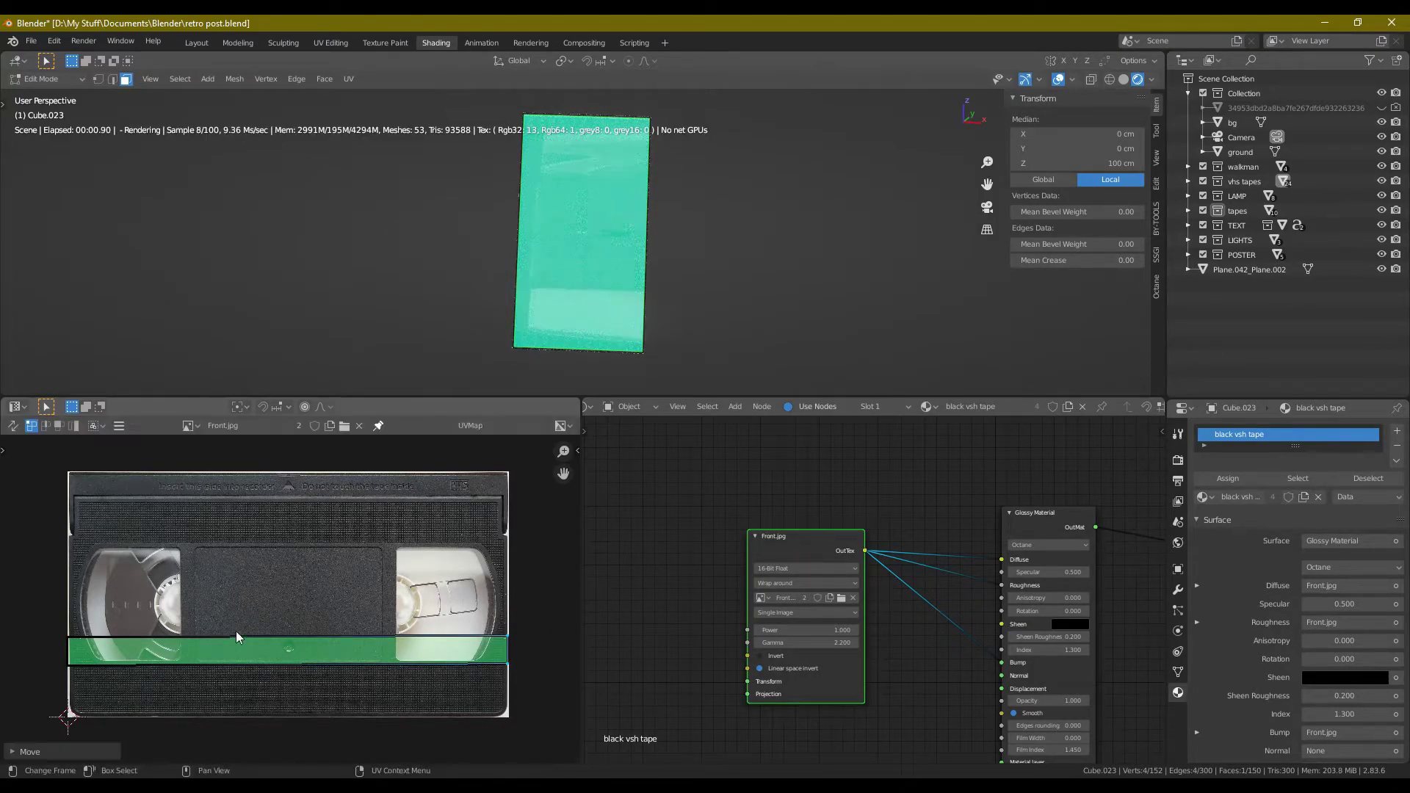
- Move the UV face's upper vertices along Y to the top edge of the Front.jpg image
{"action": "left_click_drag", "start_coordinate": [37, 610], "coordinate": [568, 658]}
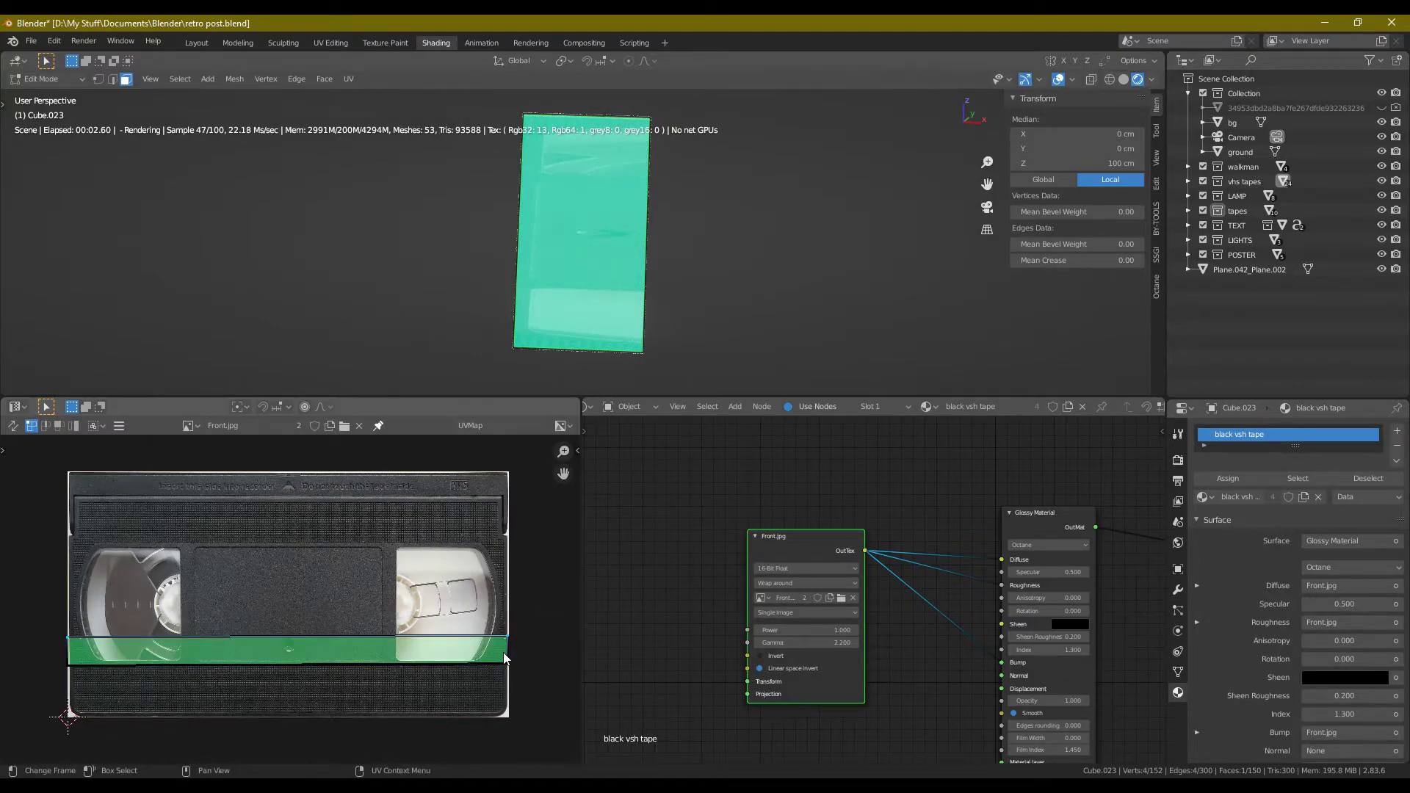
{"action": "key", "text": "g"}
{"action": "key", "text": "y"}
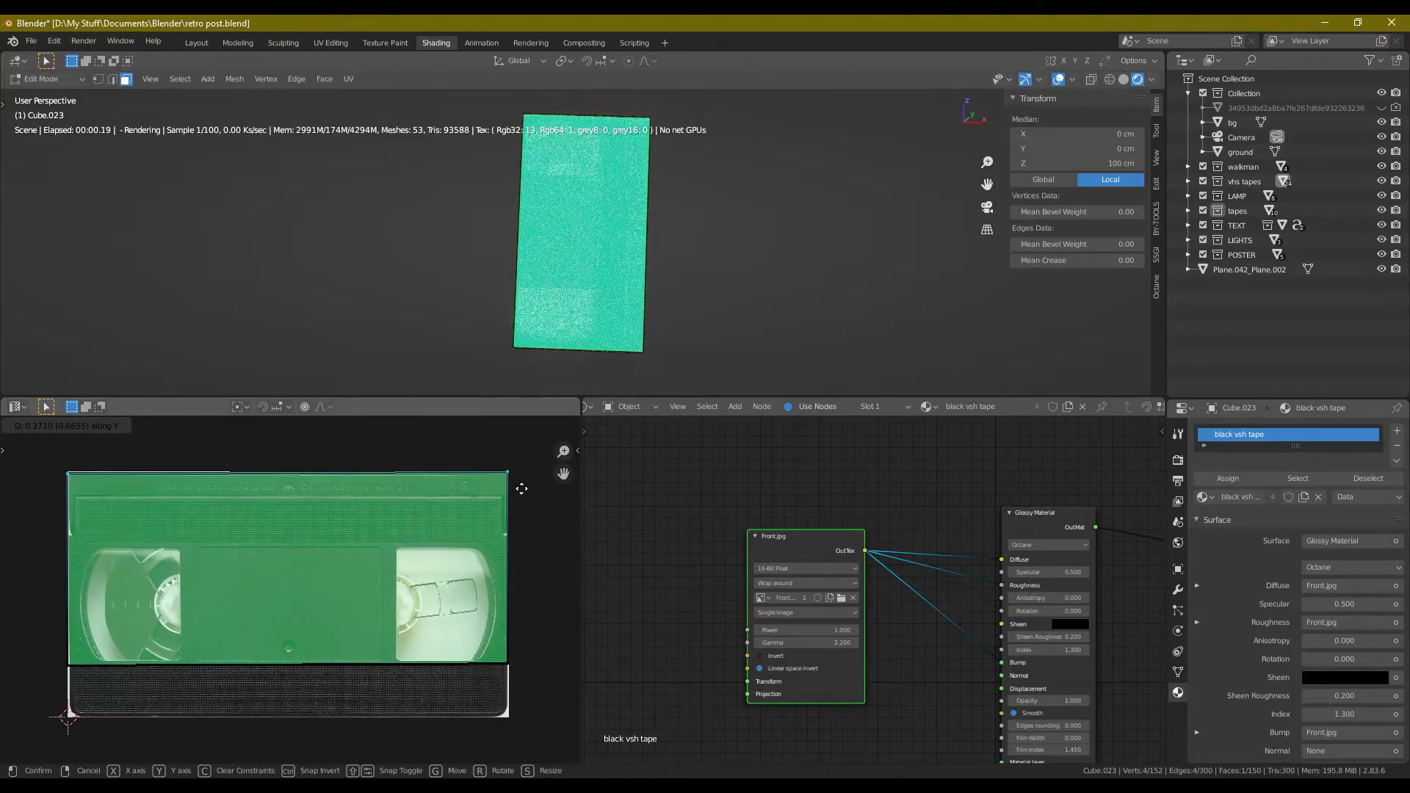
{"action": "left_click", "coordinate": [522, 488]}
- Move the UV face's lower vertices along Y to the bottom edge of Front.jpg, and return to Object Mode
{"action": "left_click_drag", "start_coordinate": [549, 696], "coordinate": [50, 654]}
{"action": "key", "text": "g"}
{"action": "key", "text": "y"}
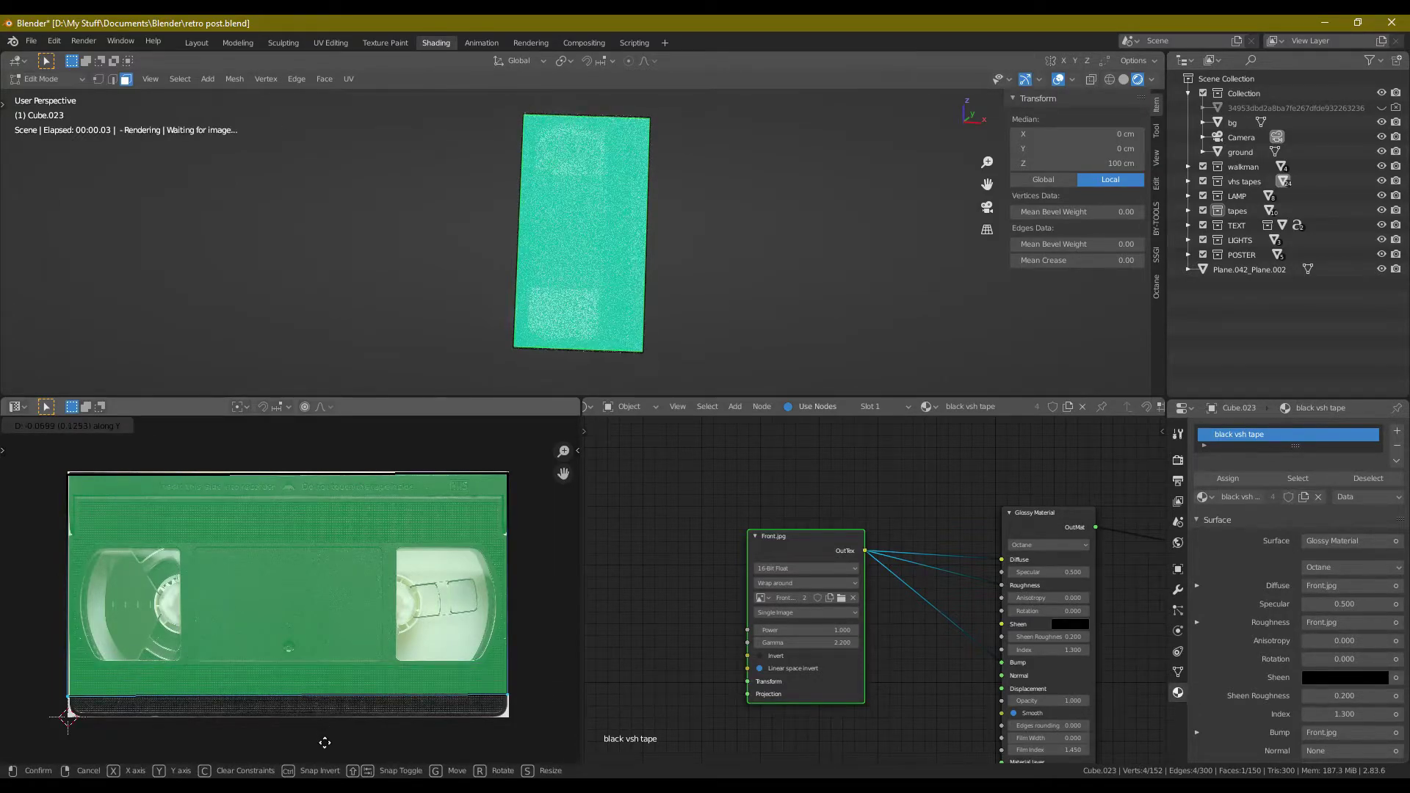
{"action": "left_click", "coordinate": [328, 763]}
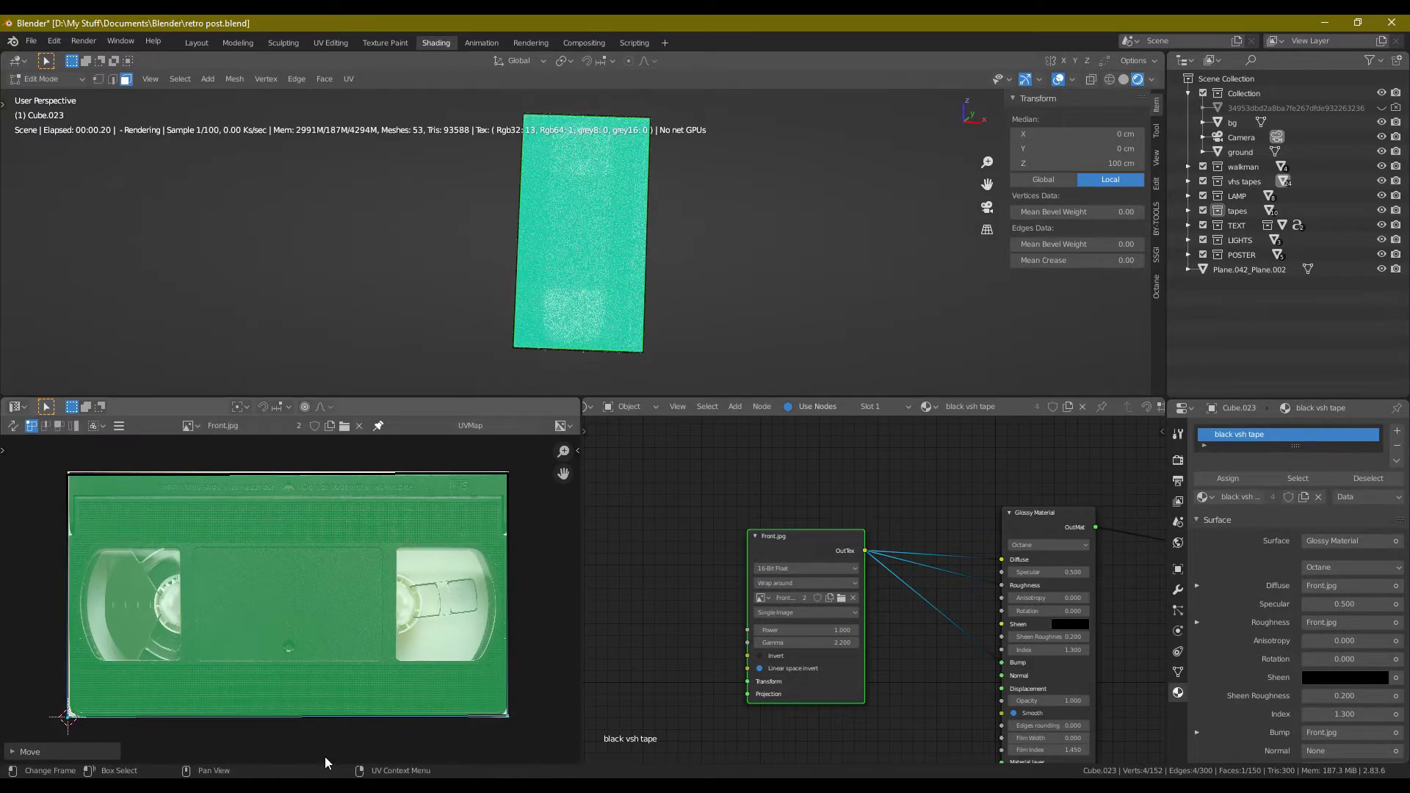
{"action": "left_click", "coordinate": [687, 286]}
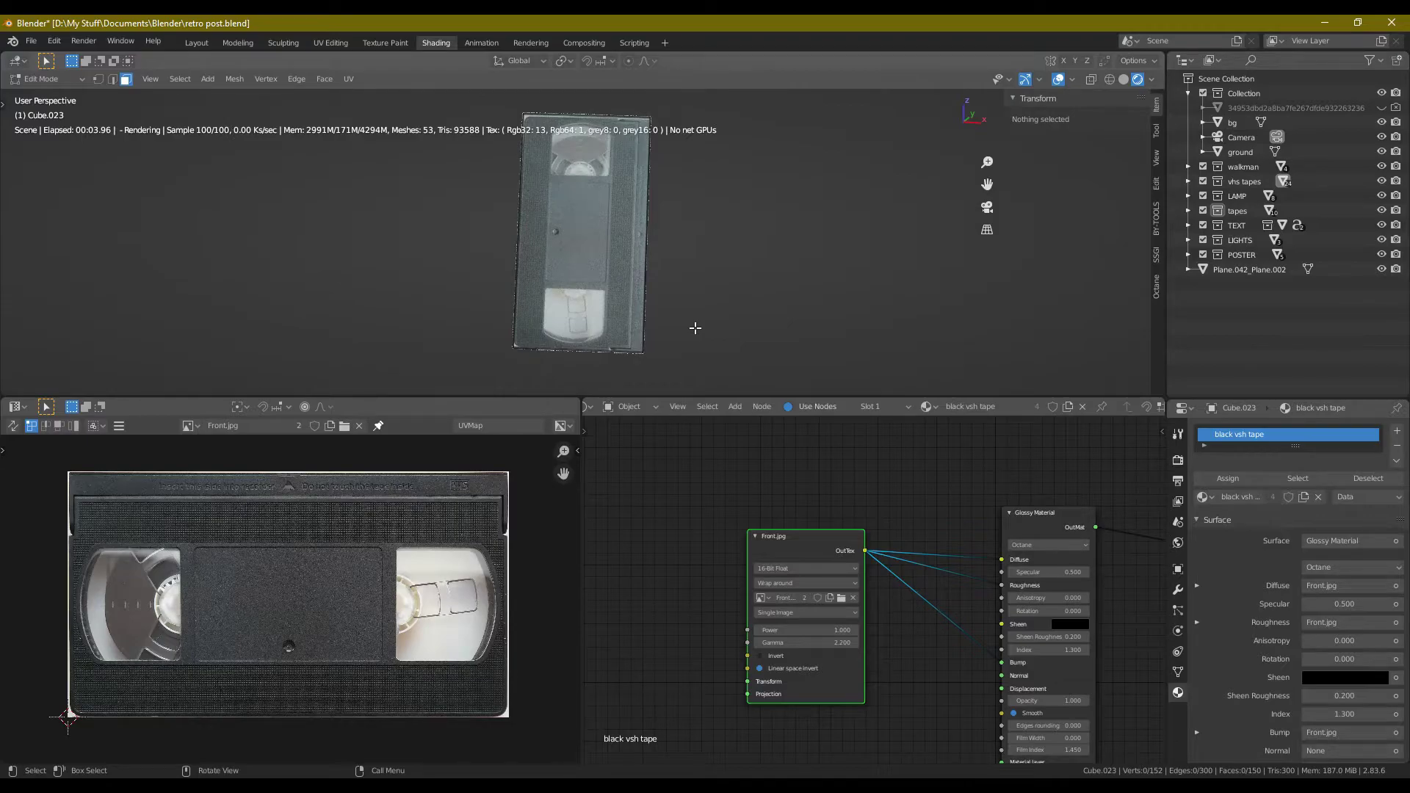
{"action": "key", "text": "Tab"}
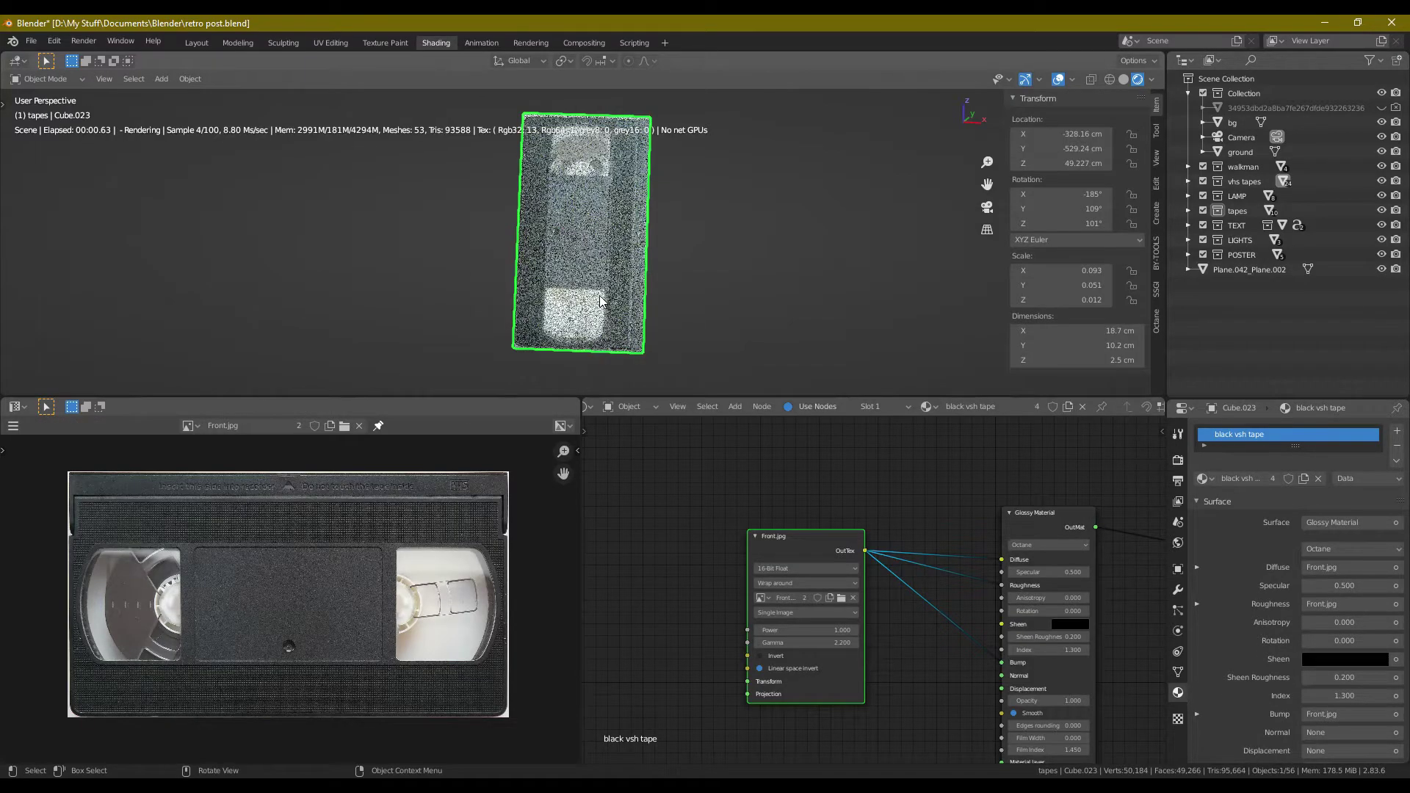
- Trace the Front.jpg texture's links into the Glossy Material's Roughness and Bump inputs
{"action": "left_click", "coordinate": [998, 588]}
{"action": "mouse_move", "coordinate": [997, 586]}
{"action": "left_mouse_down"}
{"action": "mouse_move", "coordinate": [972, 589]}
{"action": "mouse_move", "coordinate": [1003, 584]}
{"action": "left_mouse_up"}
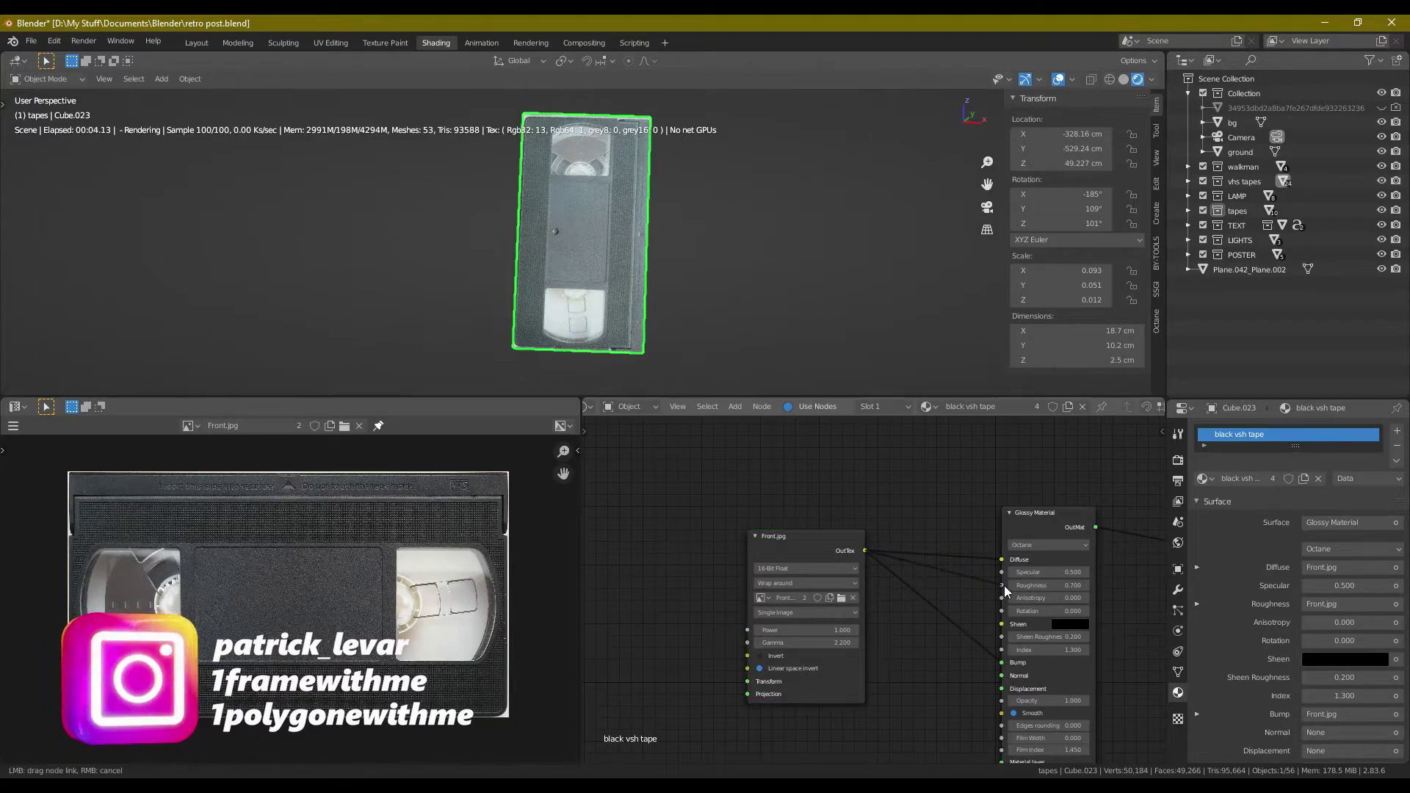
{"action": "mouse_move", "coordinate": [1006, 663]}
{"action": "left_mouse_down"}
{"action": "mouse_move", "coordinate": [986, 669]}
{"action": "mouse_move", "coordinate": [1006, 663]}
{"action": "left_mouse_up"}
- Reposition the Front.jpg texture node and feed it through a Texture Displacement node into the Glossy Material's Displacement input
{"action": "left_click_drag", "start_coordinate": [831, 541], "coordinate": [761, 520]}
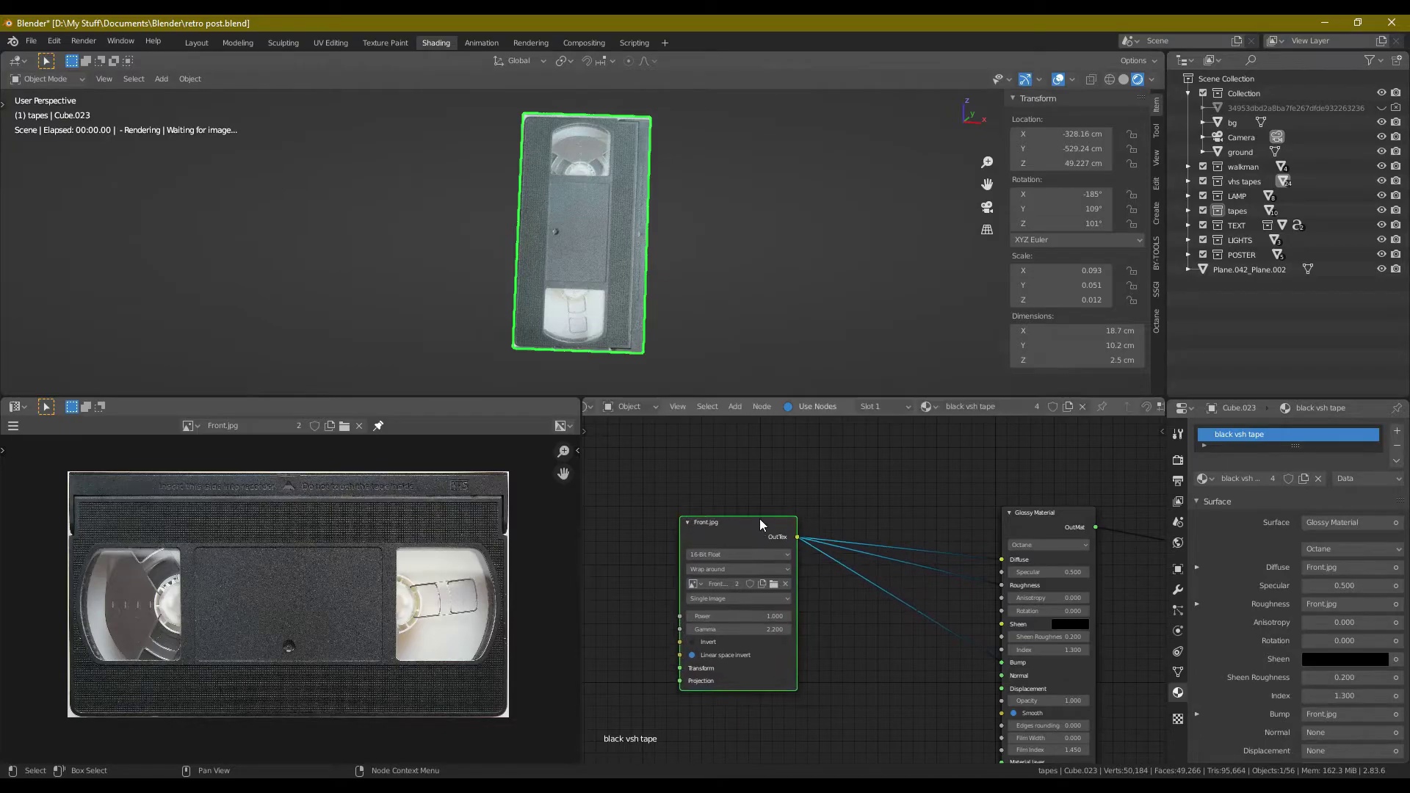
{"action": "middle_click_drag", "start_coordinate": [685, 263], "coordinate": [640, 331]}
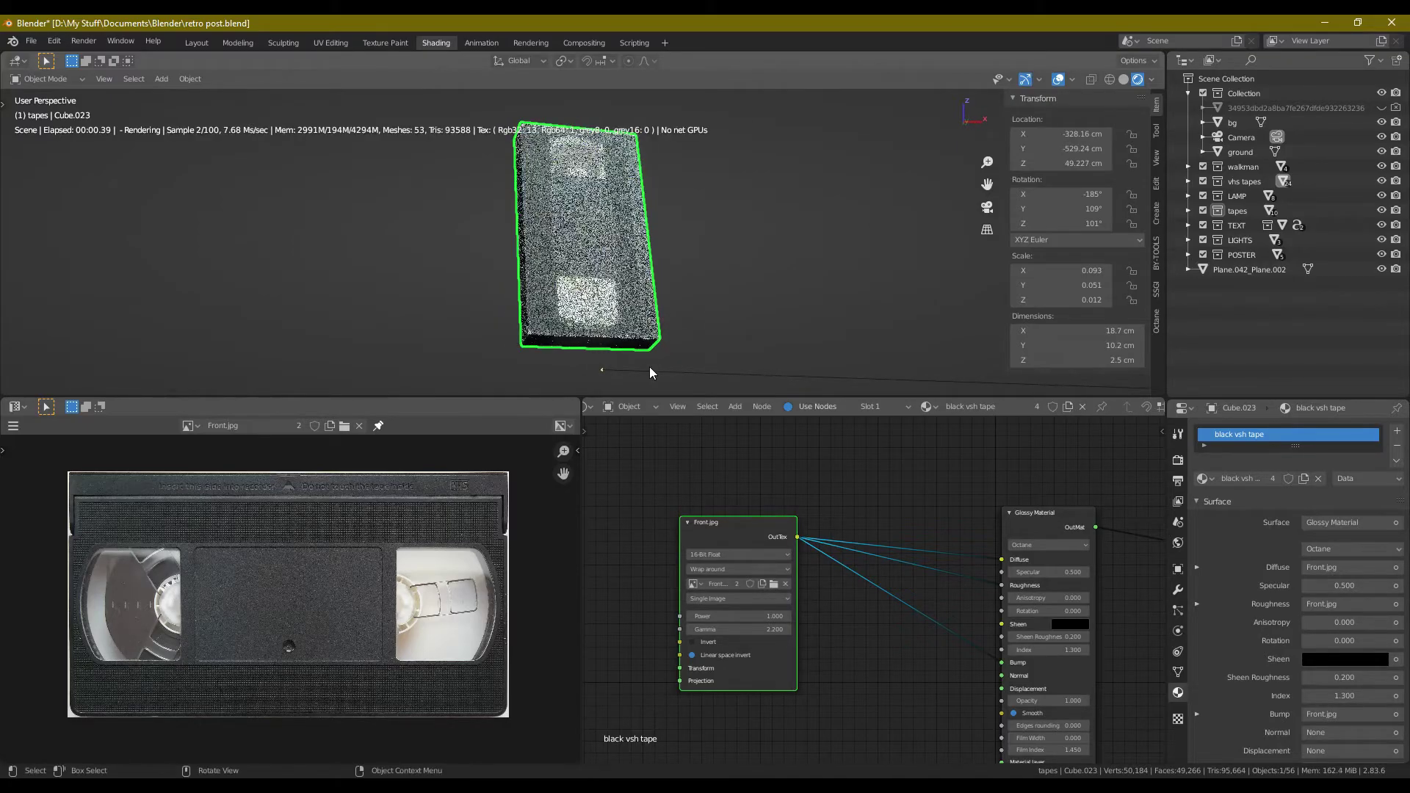
{"action": "left_click_drag", "start_coordinate": [729, 535], "coordinate": [675, 514]}
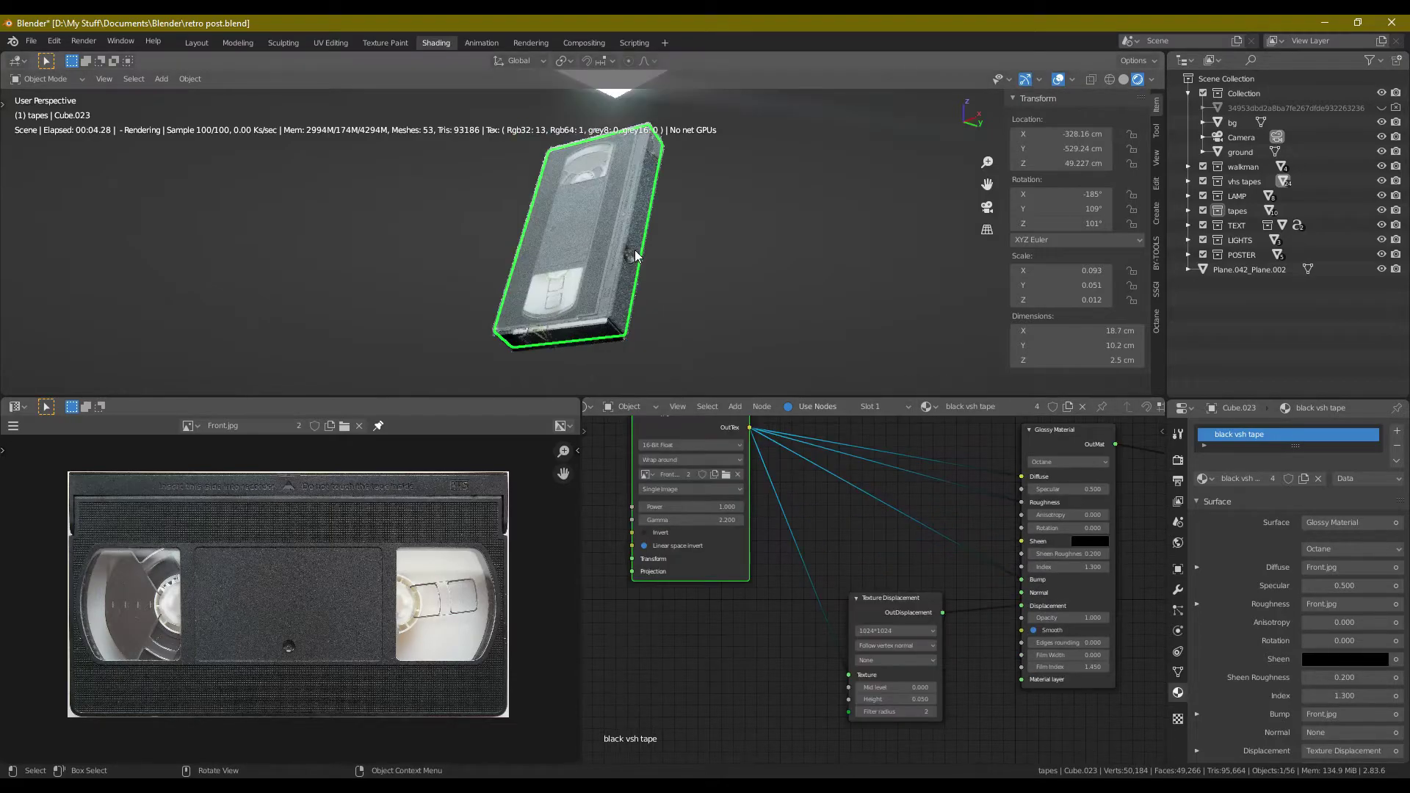
- In Edit Mode, scale up the tape's long side face UVs and move them onto the lower black textured strip of Front.jpg
{"action": "key", "text": "Tab"}
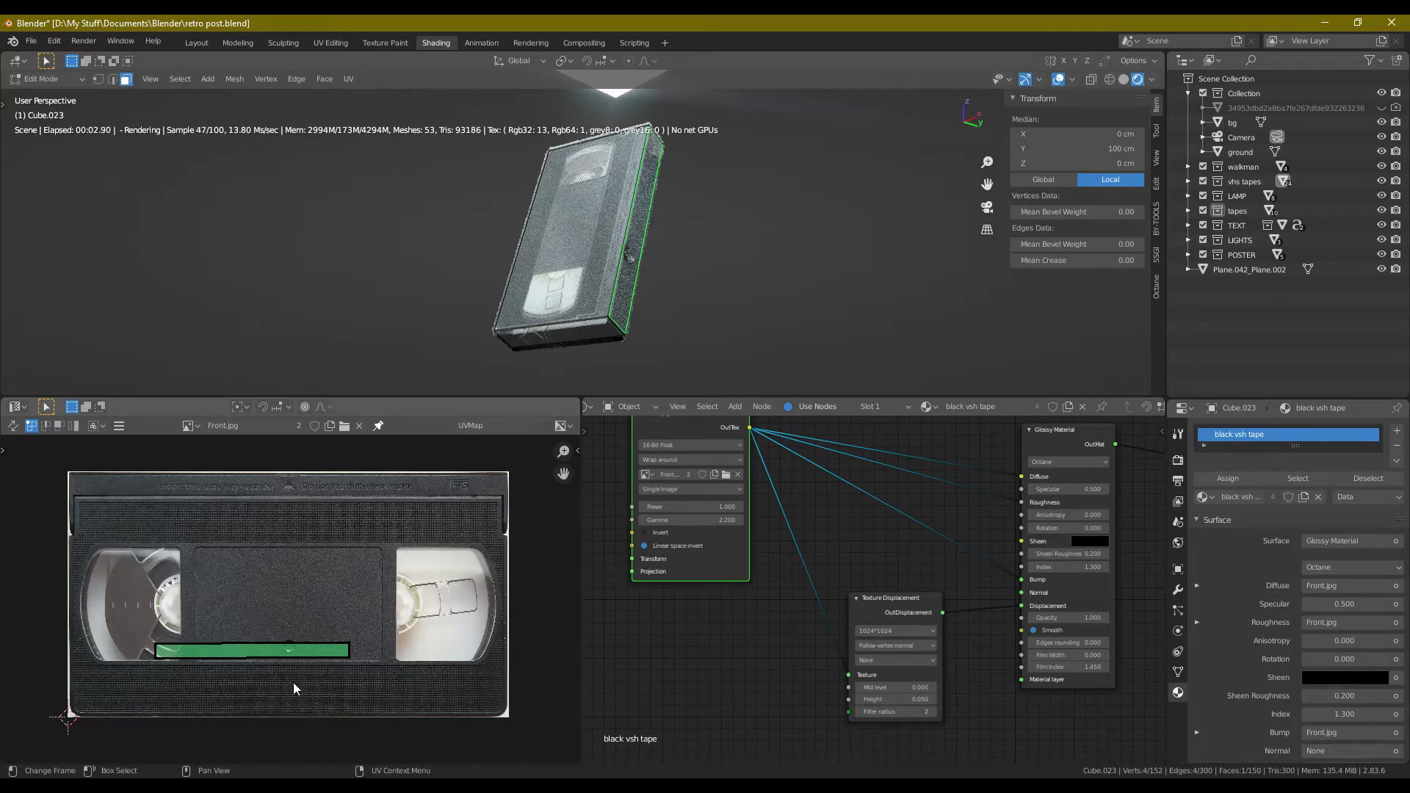
{"action": "left_click_drag", "start_coordinate": [138, 611], "coordinate": [440, 697]}
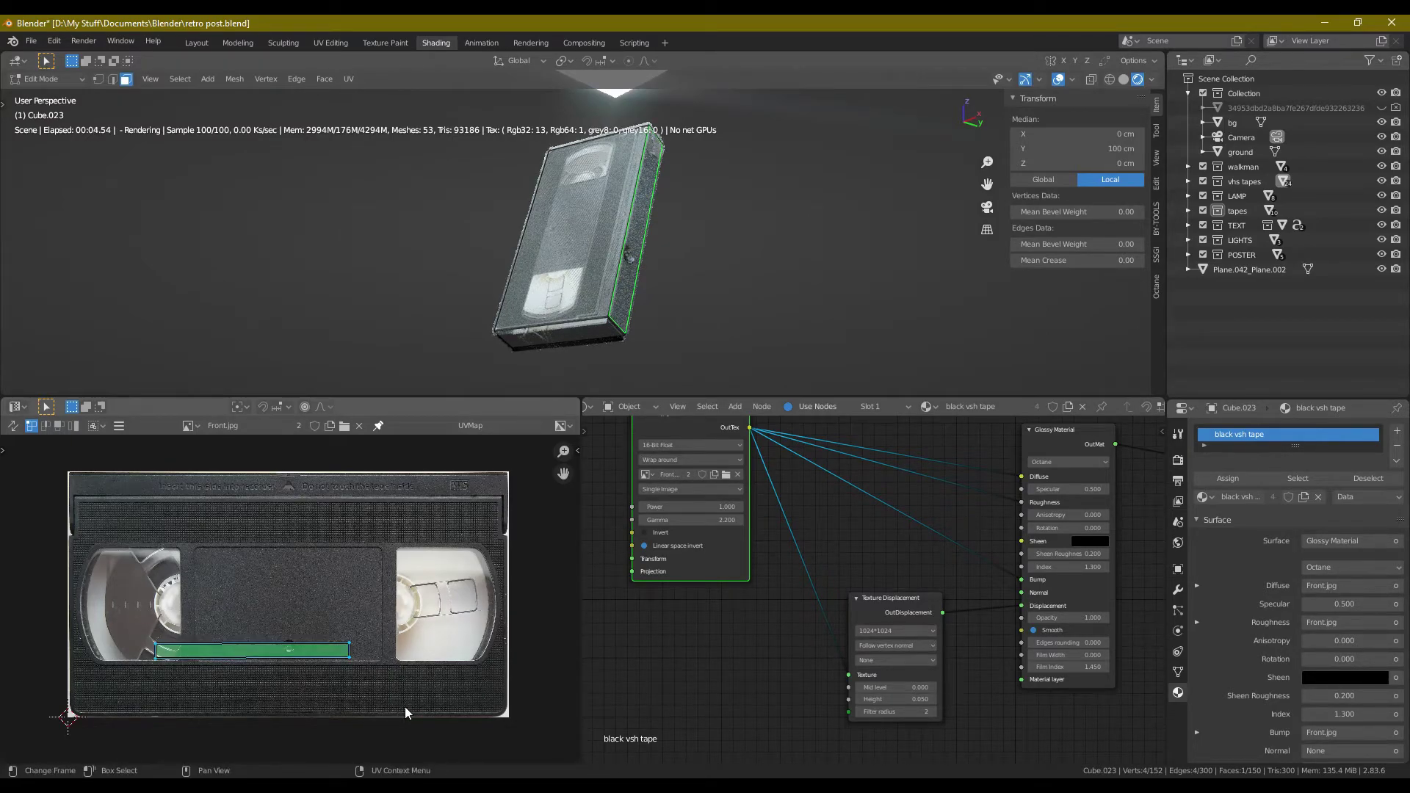
{"action": "key", "text": "s"}
{"action": "left_click", "coordinate": [496, 727]}
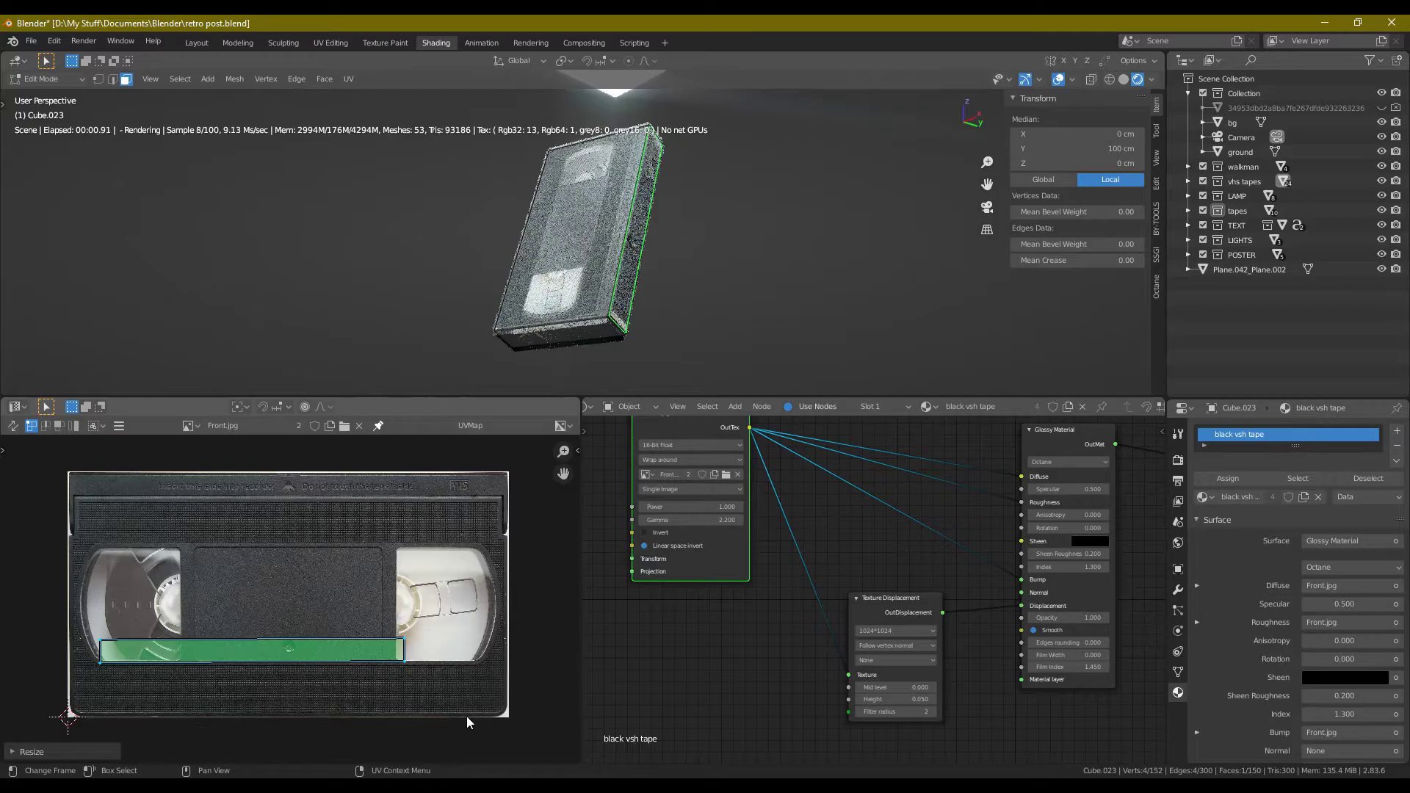
{"action": "key", "text": "g"}
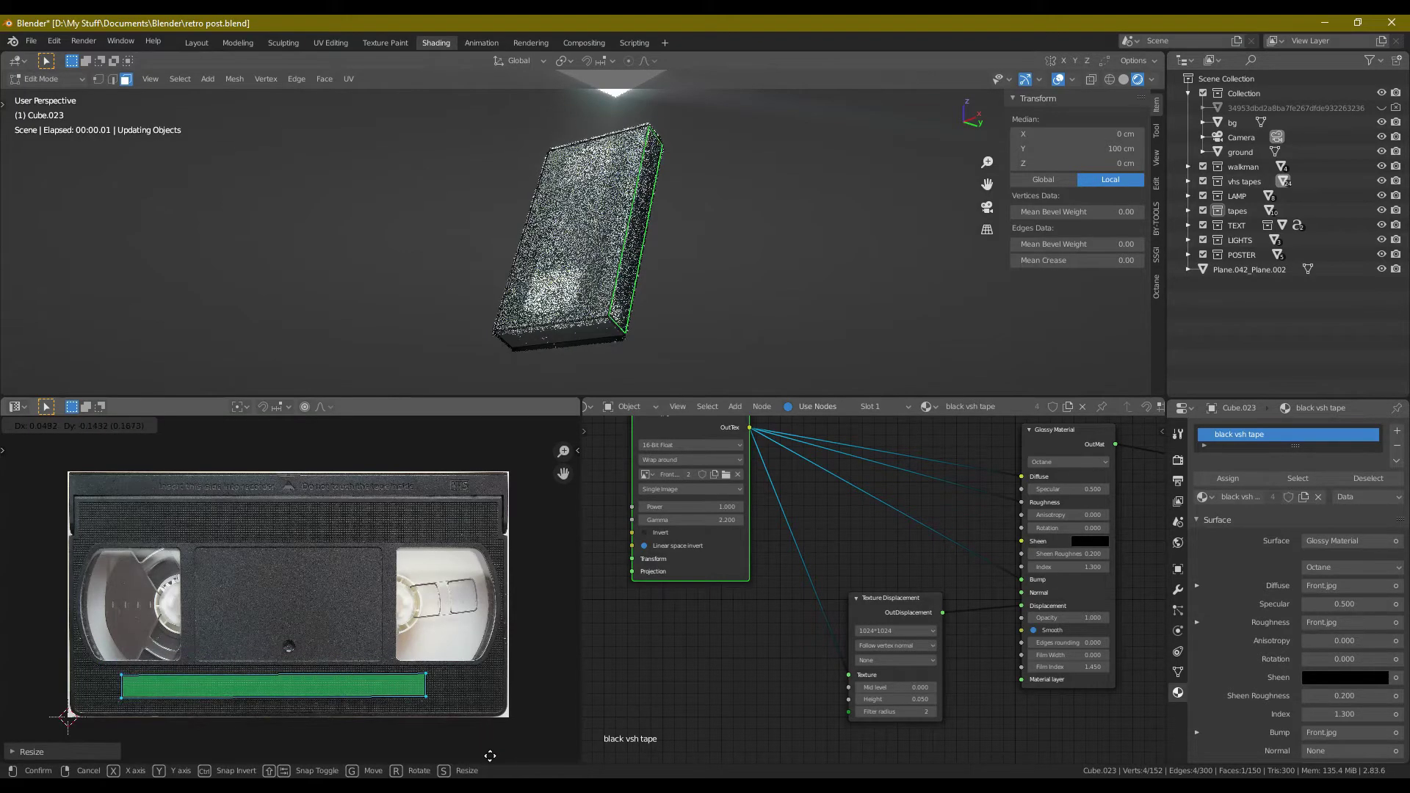
{"action": "left_click", "coordinate": [488, 755]}
{"action": "left_click", "coordinate": [804, 298]}
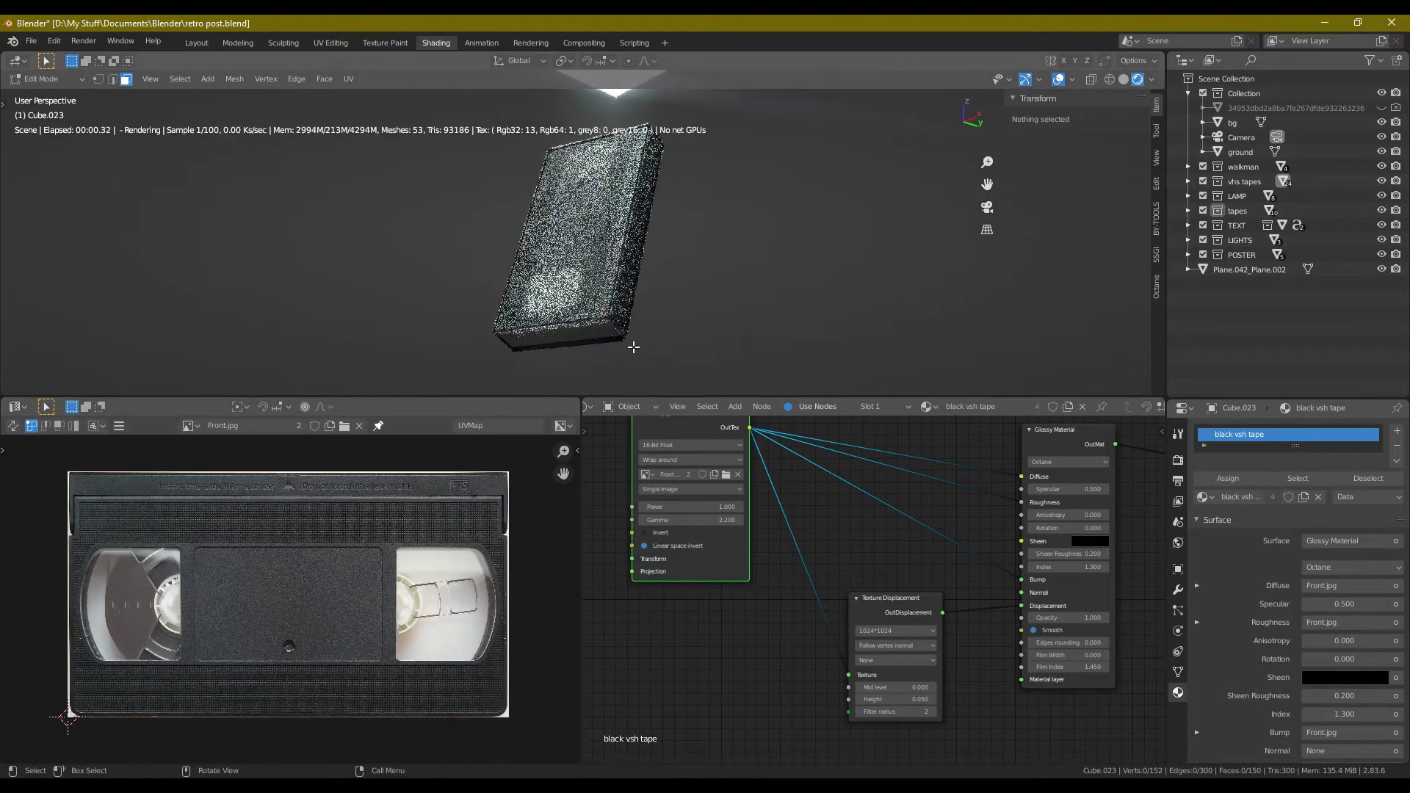
- Scale up the UVs of the tape's short end face and move them onto the upper black textured strip of Front.jpg
{"action": "left_click", "coordinate": [566, 335]}
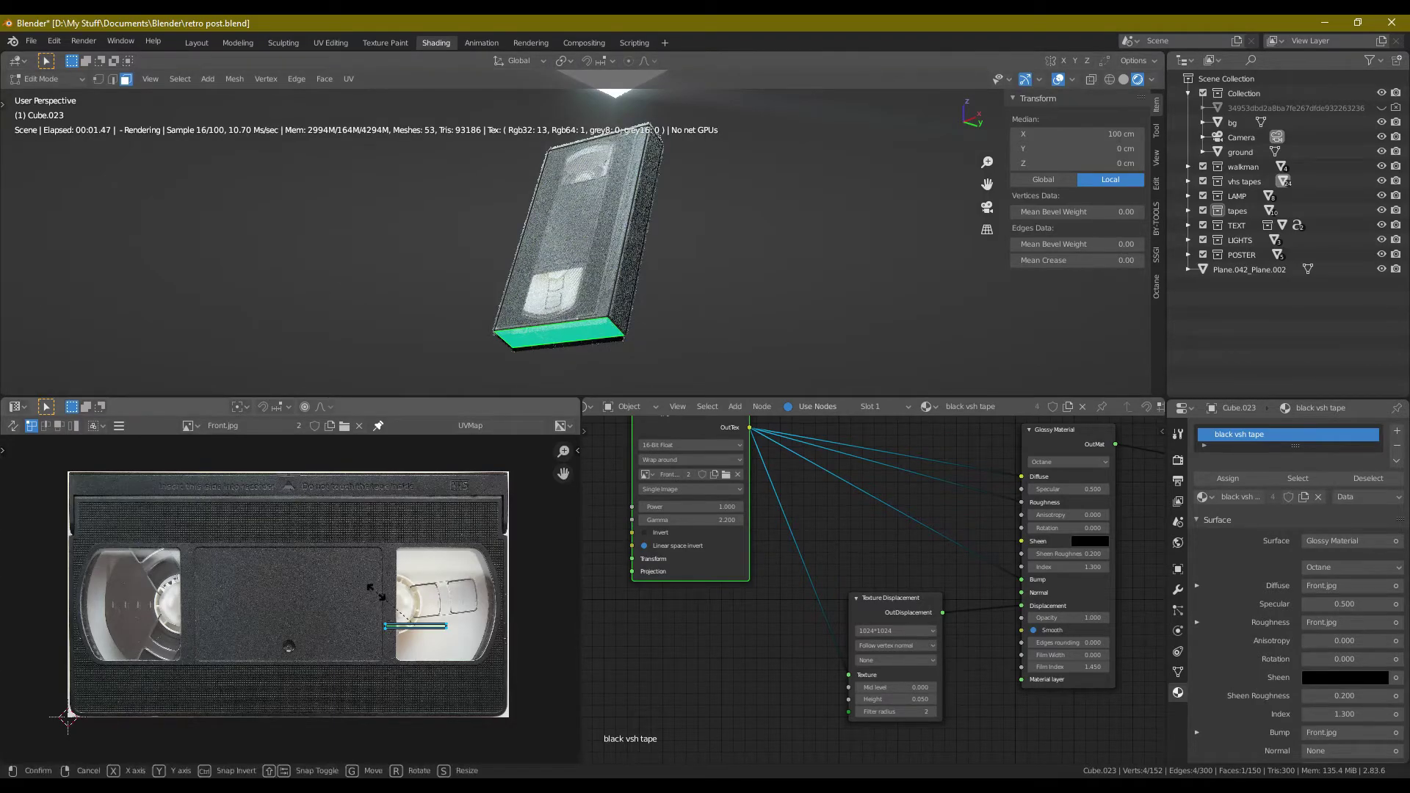
{"action": "key", "text": "s"}
{"action": "left_click", "coordinate": [441, 689]}
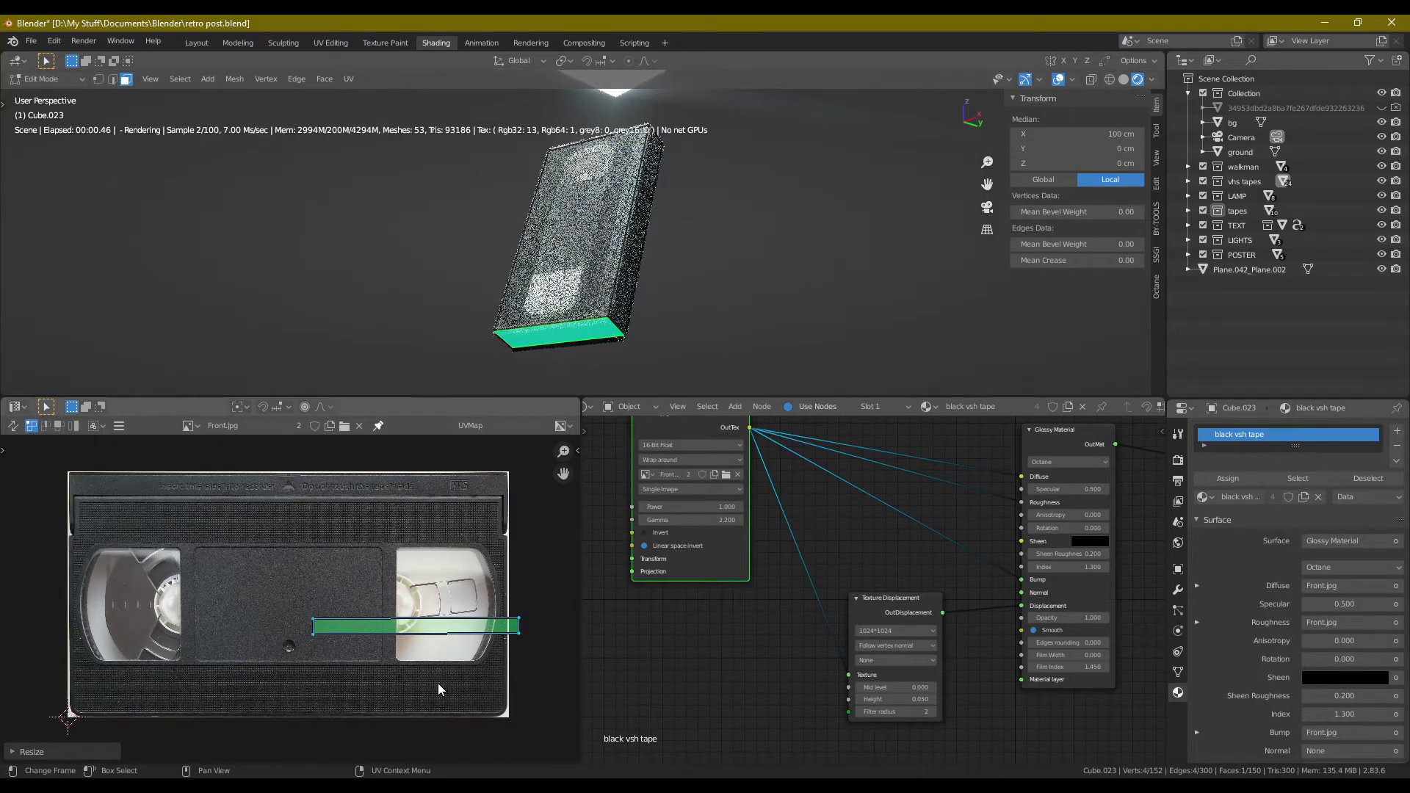
{"action": "key", "text": "g"}
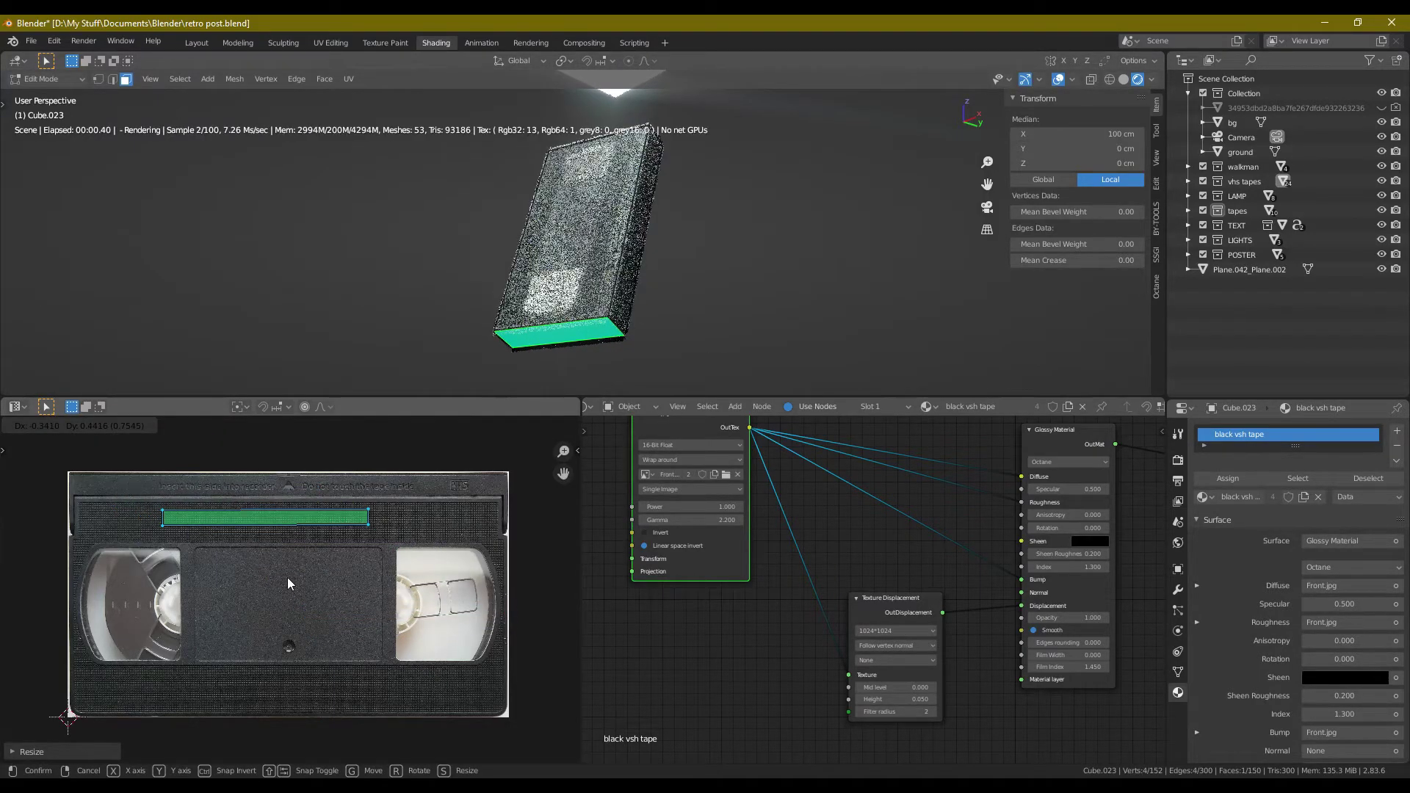
{"action": "left_click", "coordinate": [288, 584]}
{"action": "key", "text": "alt+a"}
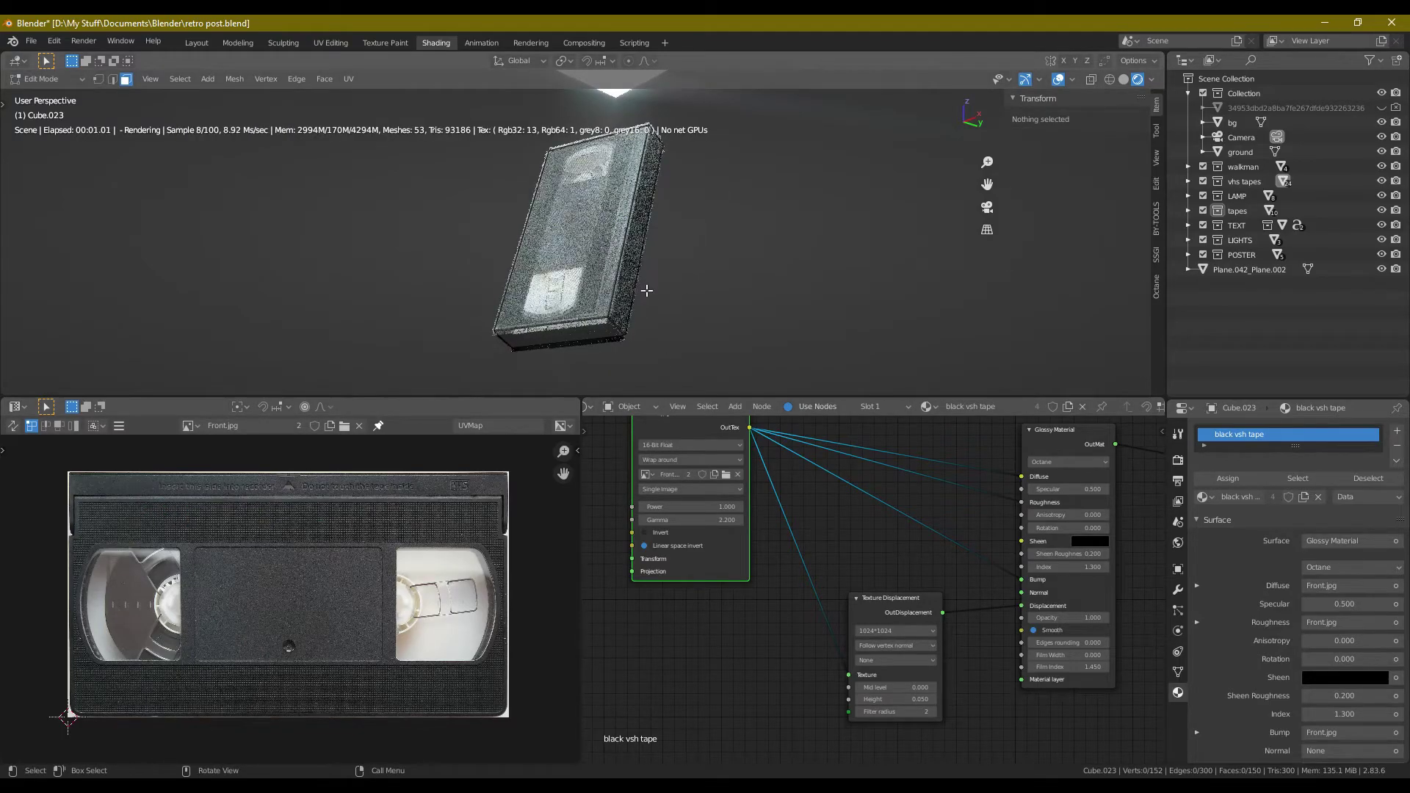
{"action": "left_click", "coordinate": [564, 326]}
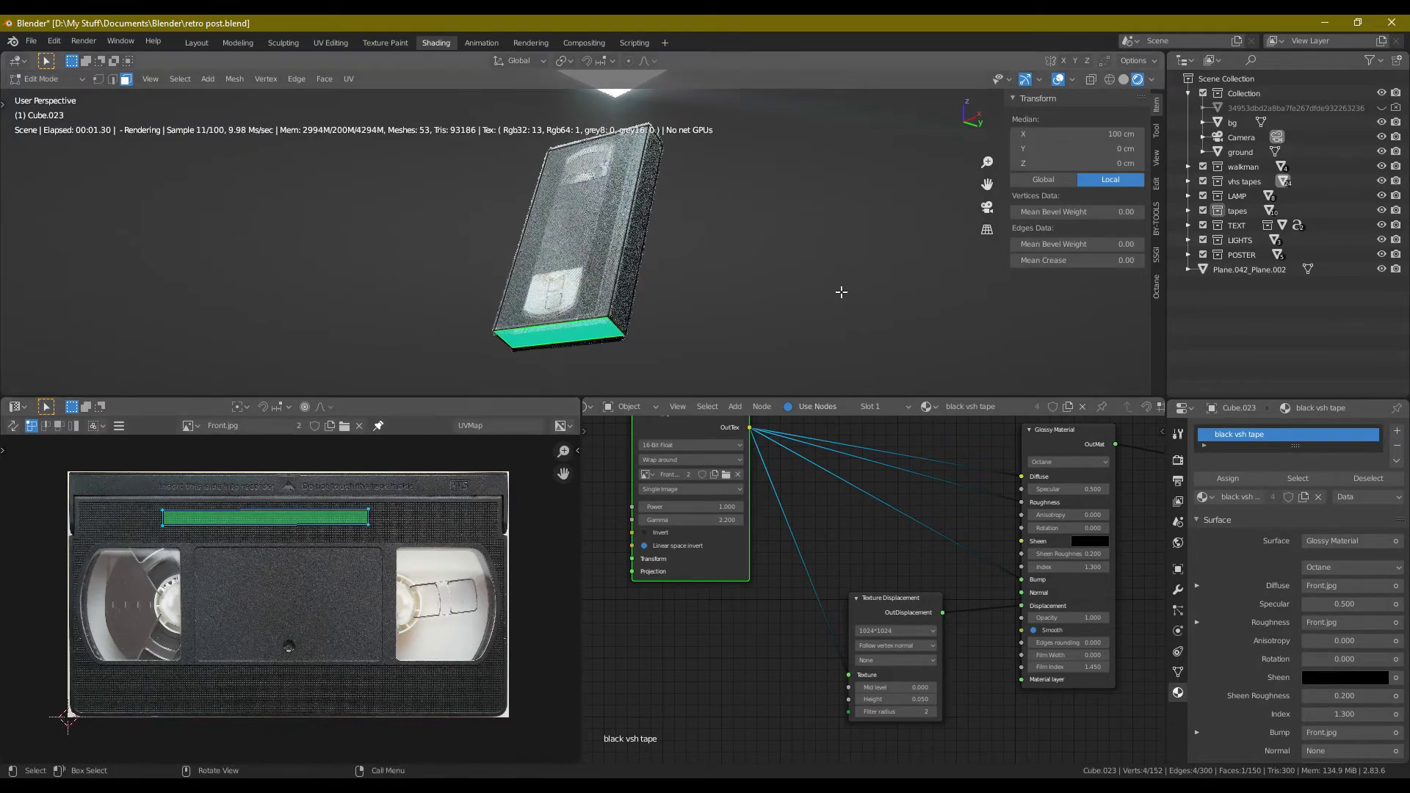
{"action": "middle_click_drag", "start_coordinate": [831, 265], "coordinate": [733, 252]}
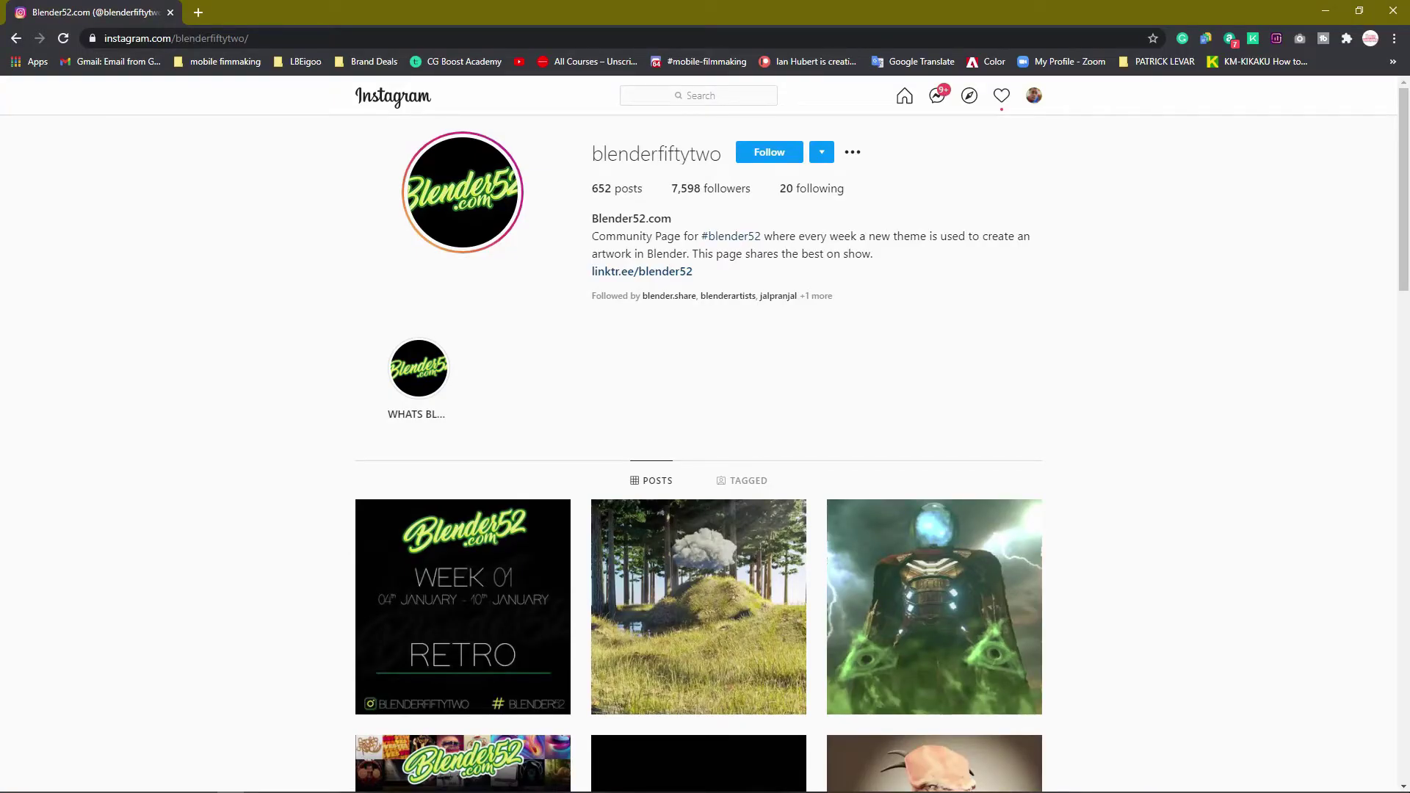
- Switch to the blenderfiftytwo Instagram page in the browser and look at the Week 01 Retro theme post
{"action": "scroll", "coordinate": [460, 487], "scroll_direction": "down", "scroll_amount": 4}
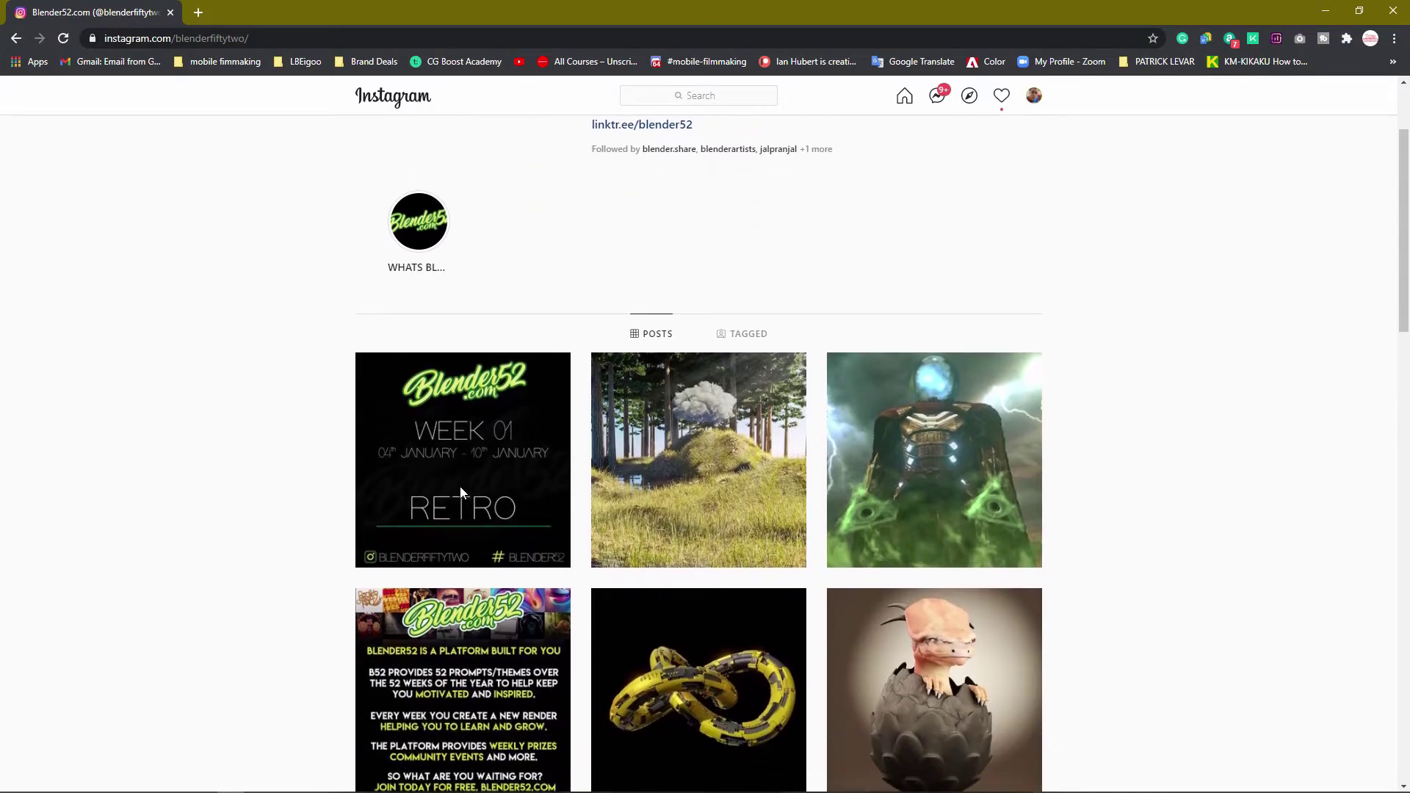
{"action": "left_click", "coordinate": [474, 347]}
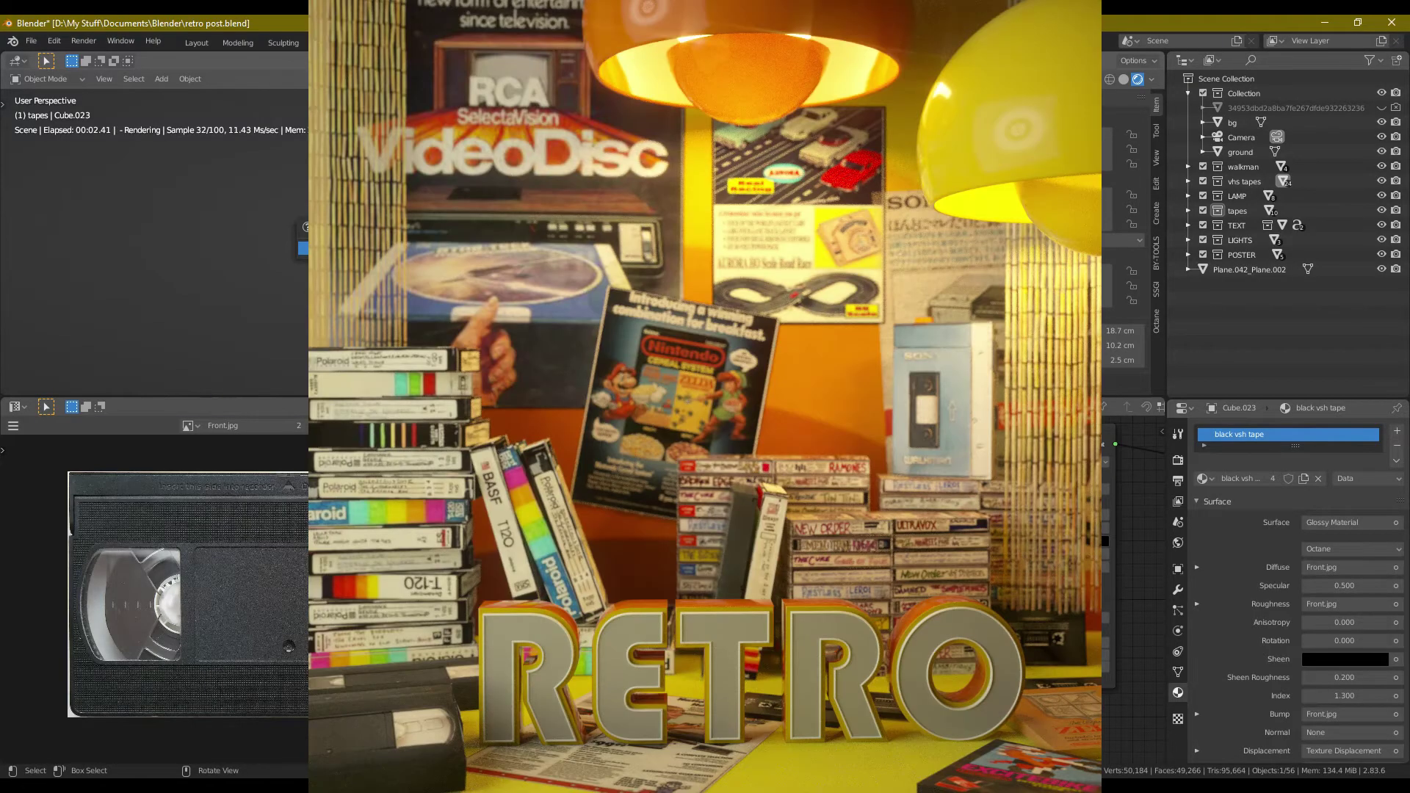
- Back in Blender, view the retro scene through the camera and make the 3D viewport taller
{"action": "key", "text": "KP_0"}
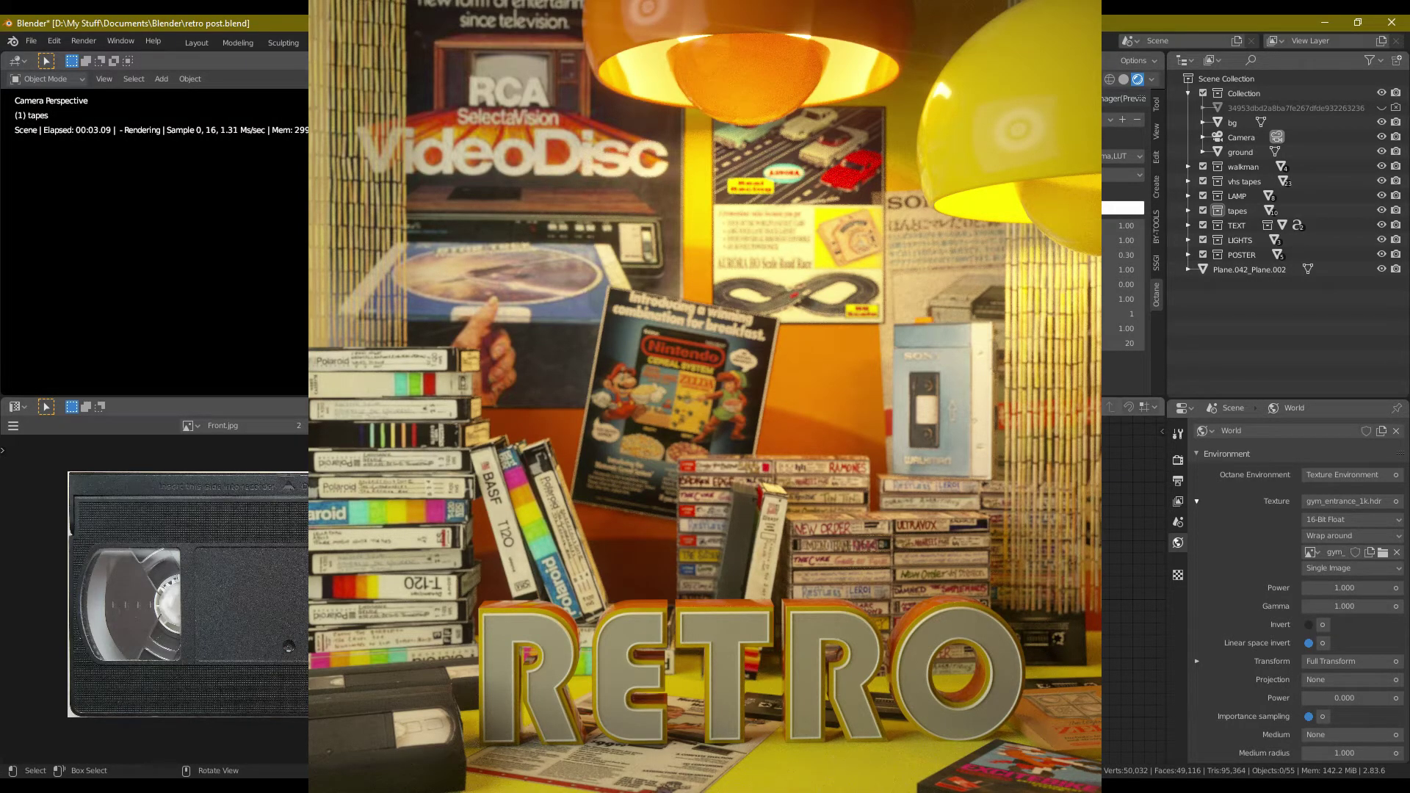
{"action": "left_click_drag", "start_coordinate": [705, 396], "coordinate": [706, 493]}
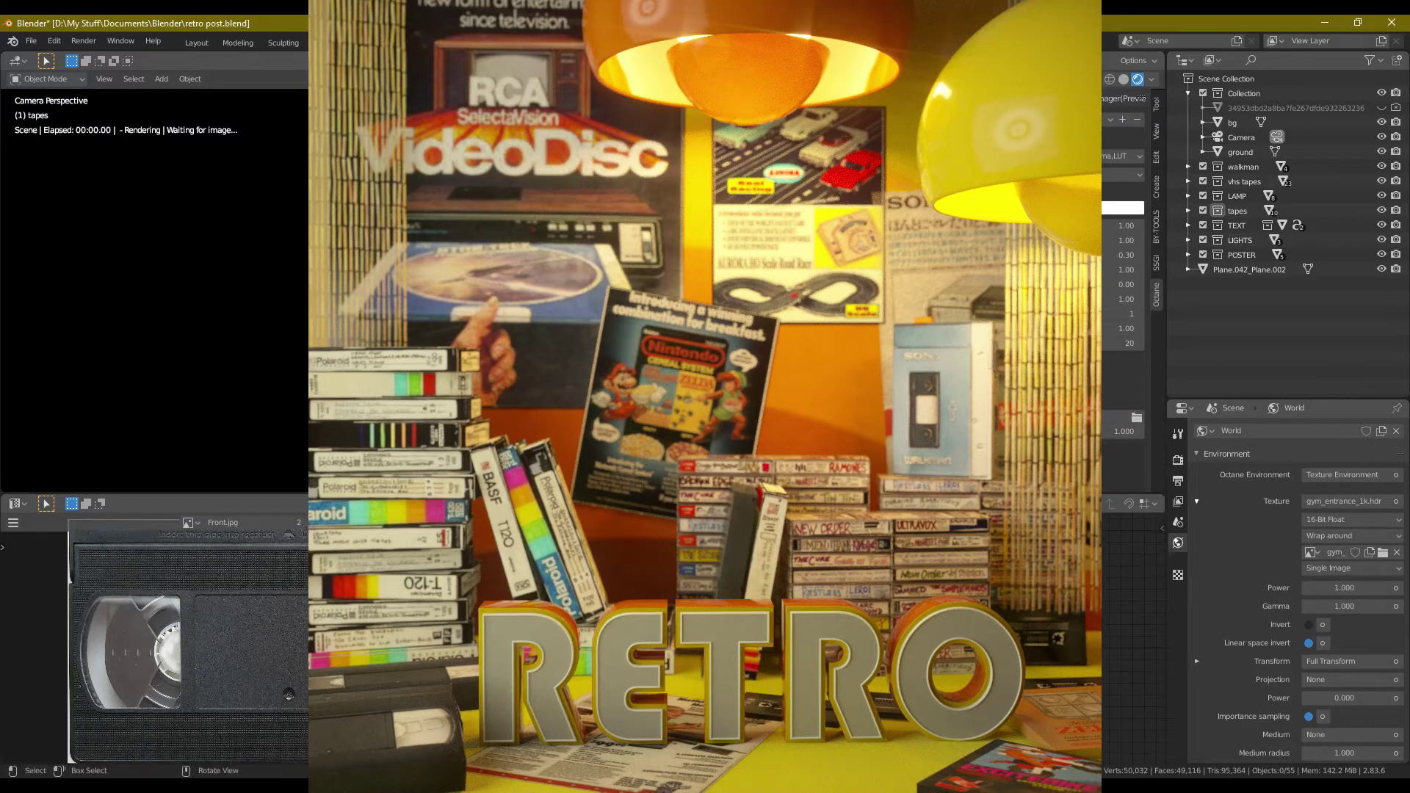